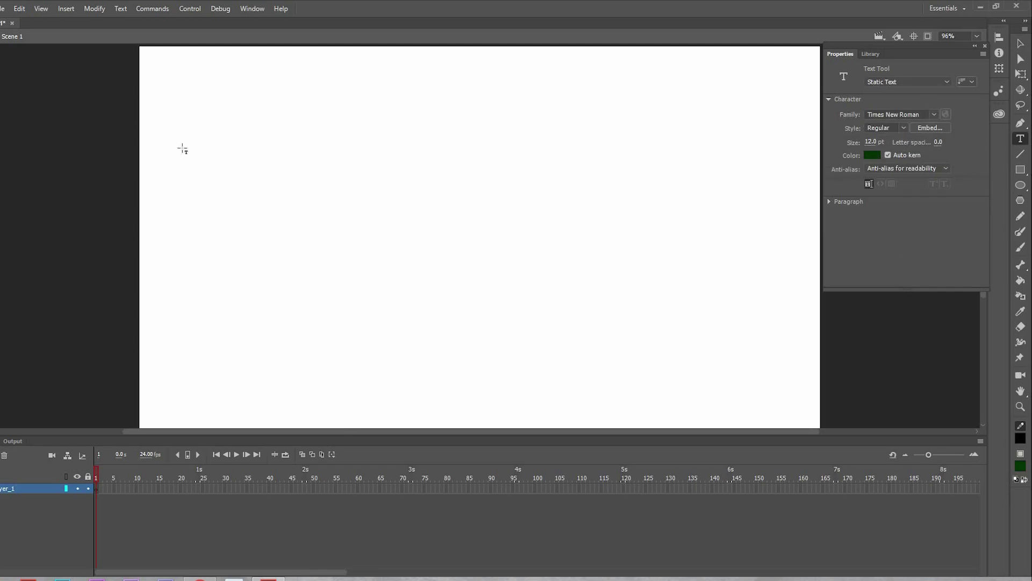
- Place a static text letter "N", scaled to about 57 px wide, near the stage's upper-left corner at about X 134, Y 39
left_click(210, 131)
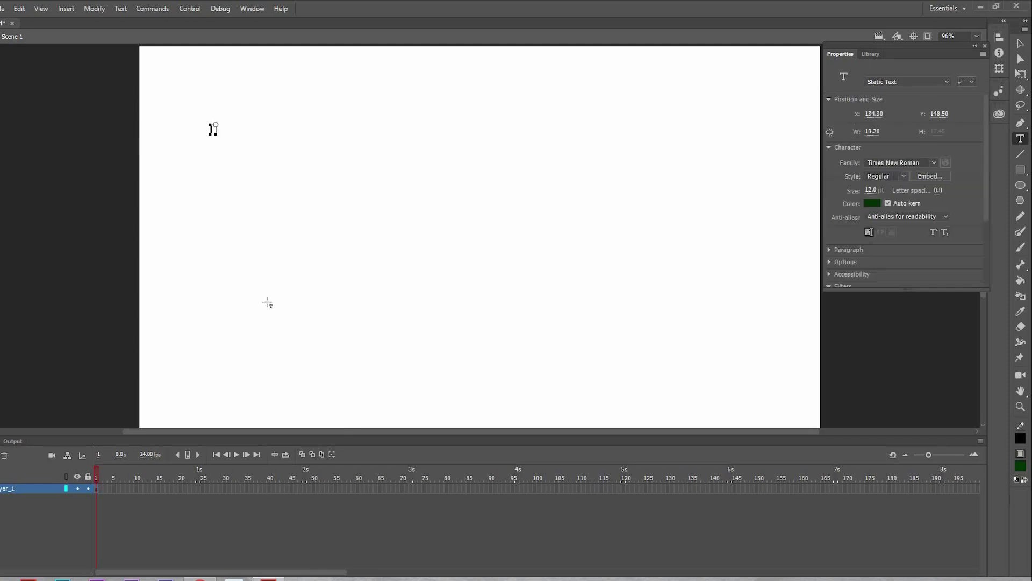
type("N")
left_click(1021, 74)
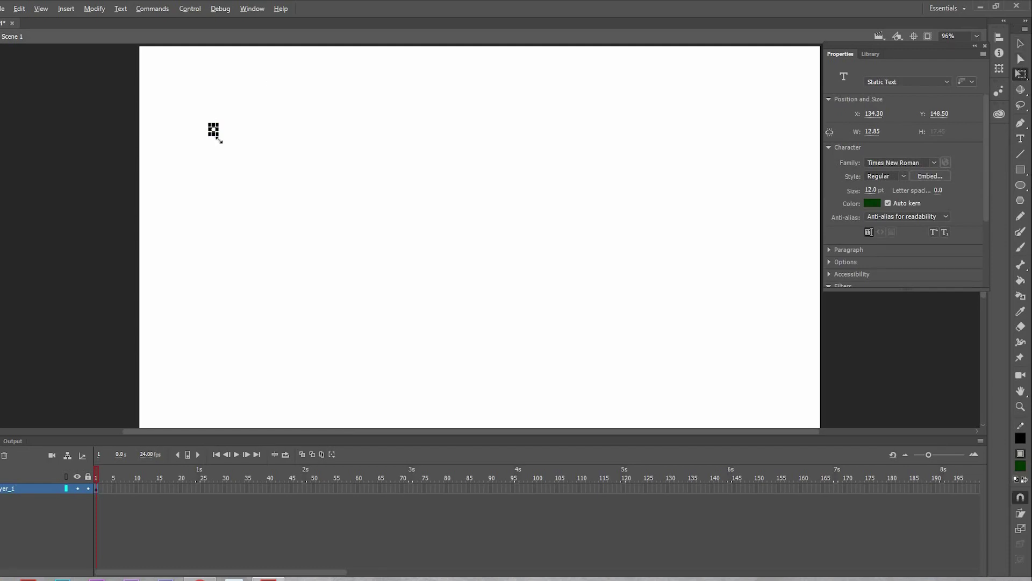
left_click_drag(229, 147, 257, 175)
left_click(1021, 43)
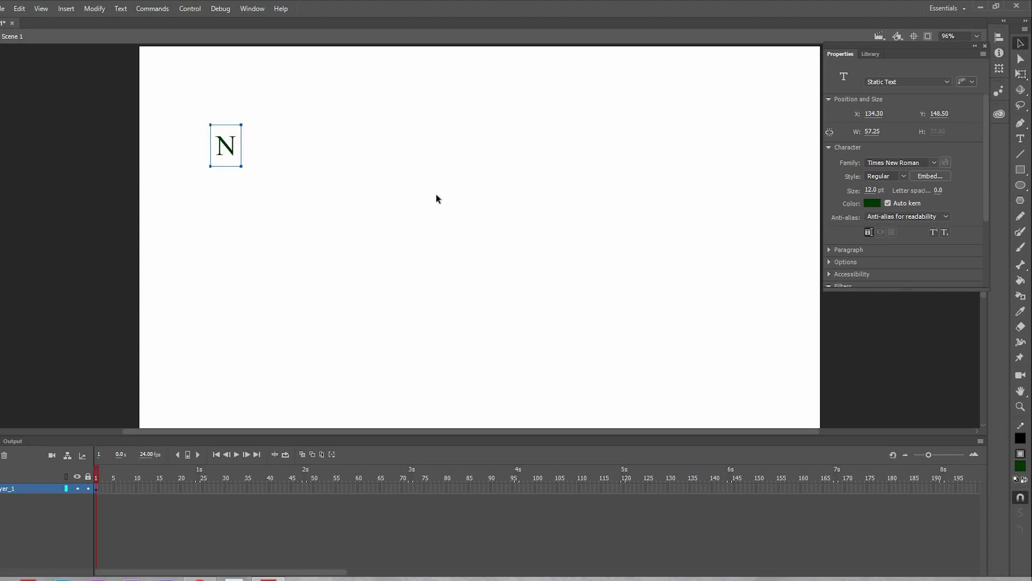
left_click(438, 198)
left_click_drag(230, 153, 232, 89)
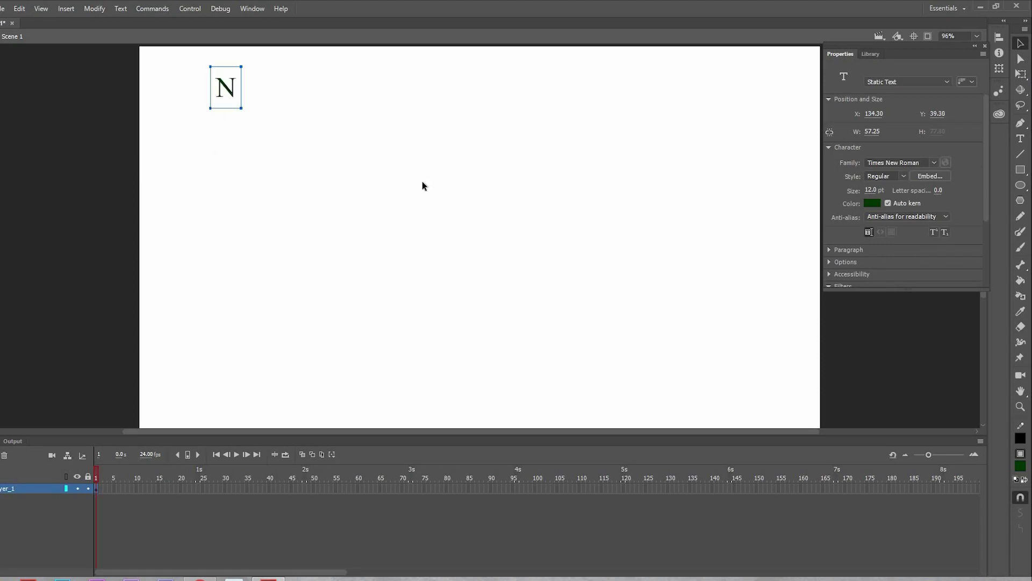
- Draw a 0.1-stroke horizontal line about 53 px long beside the N and bend it downward into a smile curve
left_click(1020, 154)
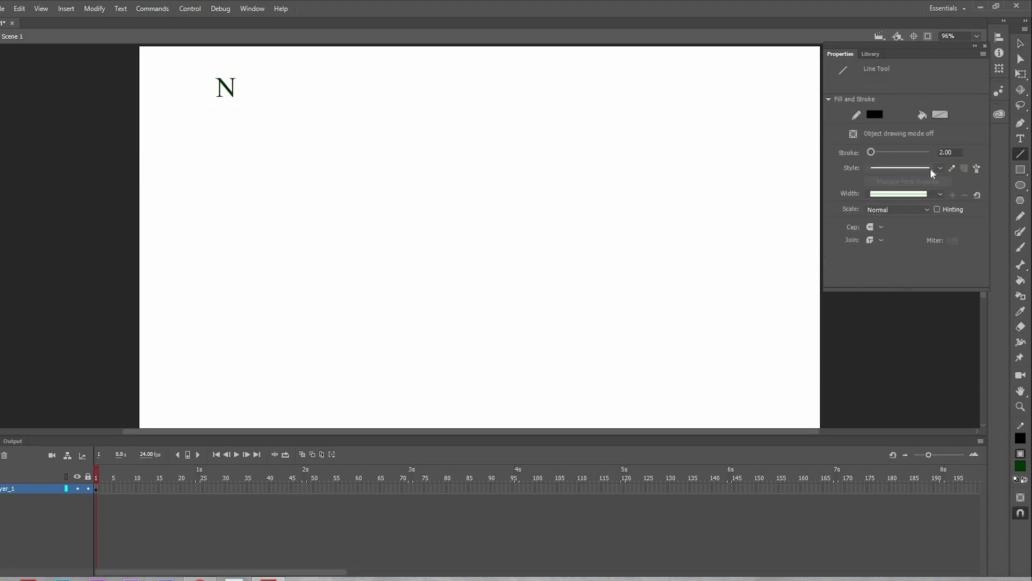
left_click(937, 154)
key("ctrl+equal")
type("0.1")
mouse_move(121, 137)
left_mouse_down()
mouse_move(376, 264)
mouse_move(410, 317)
mouse_move(399, 337)
left_mouse_up()
key("ctrl+z")
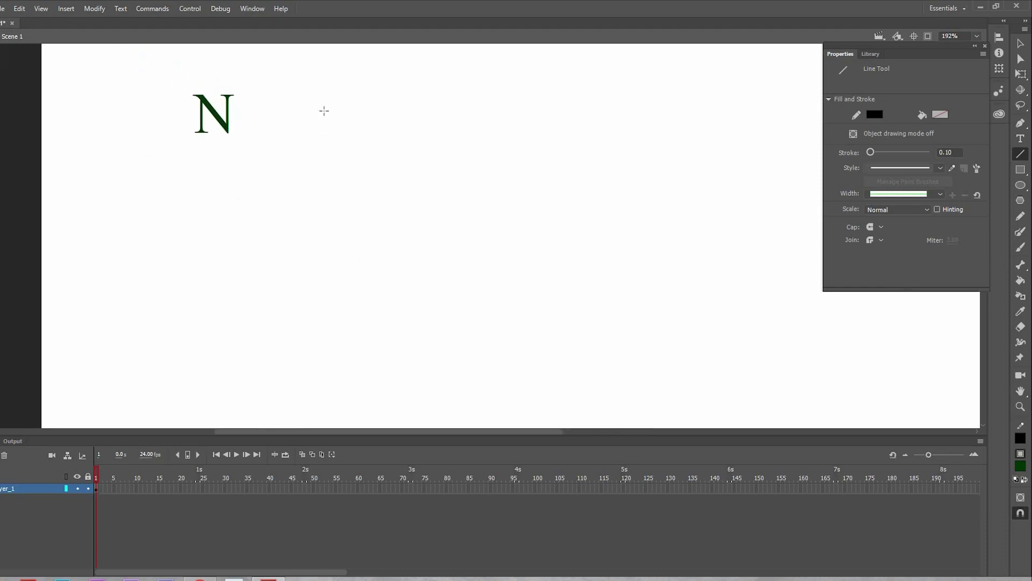
left_click_drag(325, 110, 382, 111)
key("v")
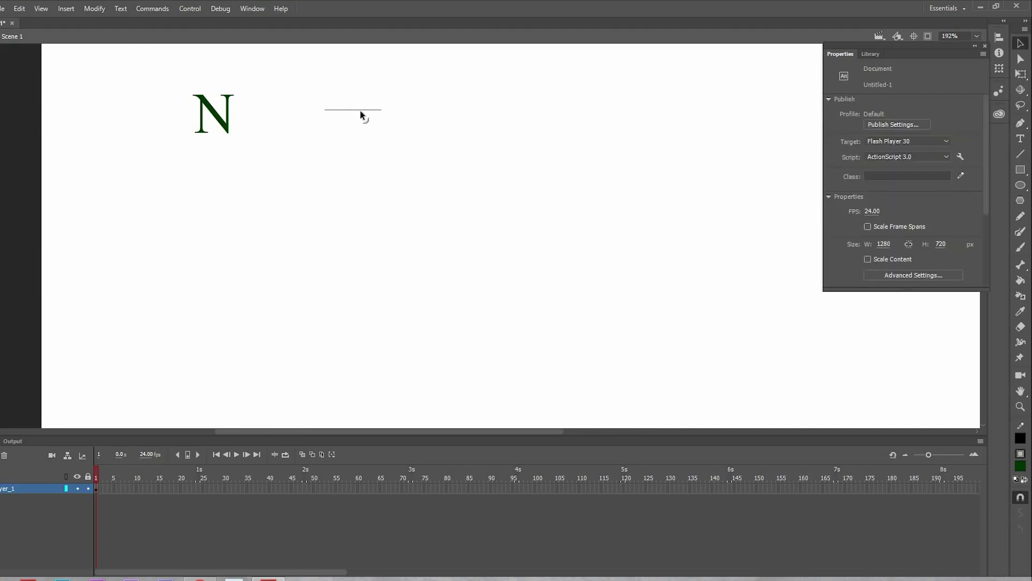
left_click_drag(359, 114, 359, 129)
- Set the smile curve's stroke size to 3
left_click(358, 122)
left_click(946, 200)
type("2")
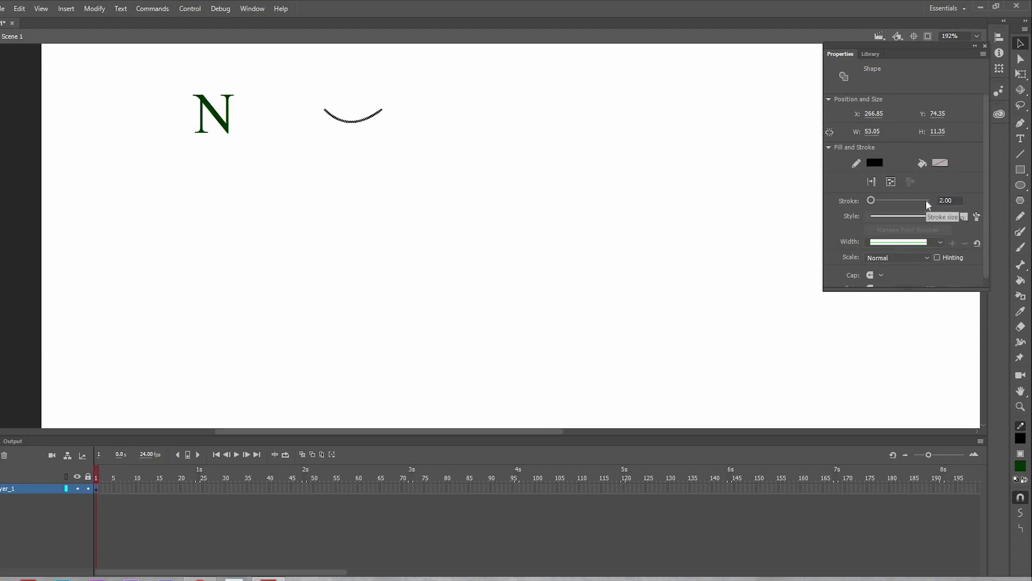
key("Return")
left_click(946, 200)
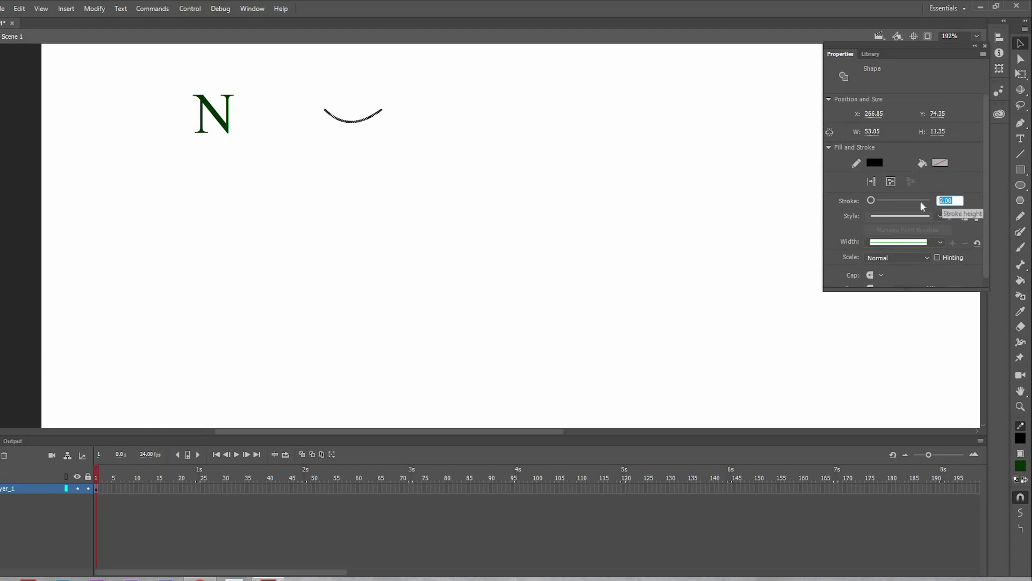
type("3")
key("Return")
left_click(350, 180)
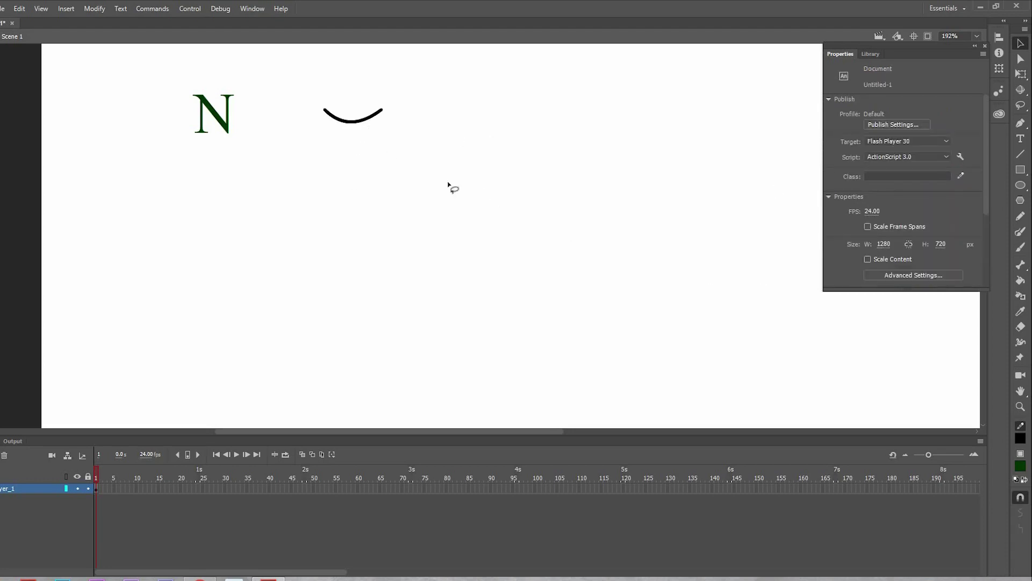
- Draw a short diagonal line across the right end of the smile curve as a mouth corner
key("l")
key("n")
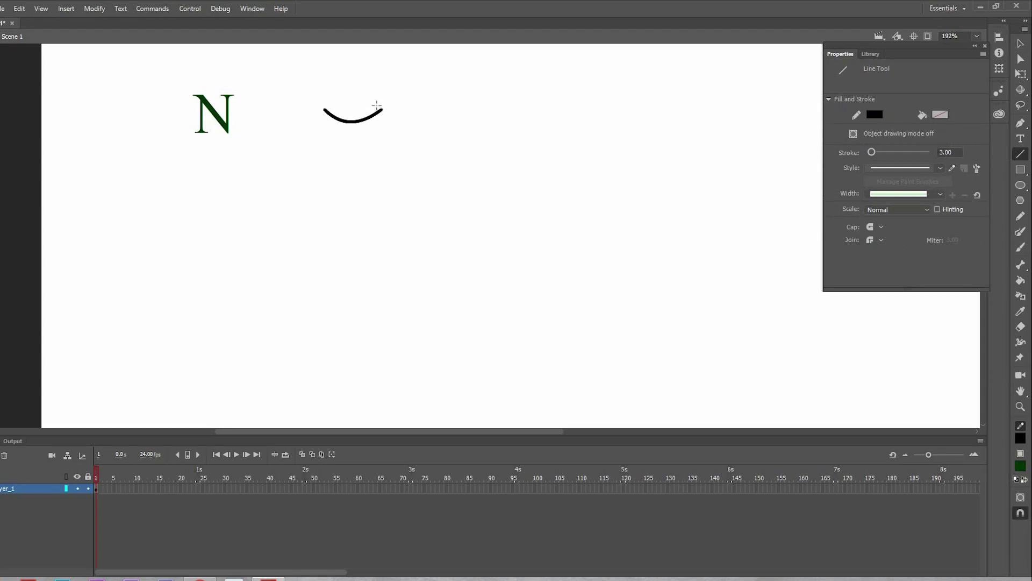
key("ctrl+equal")
left_click_drag(290, 148, 509, 305)
scroll(511, 285, "up", 2)
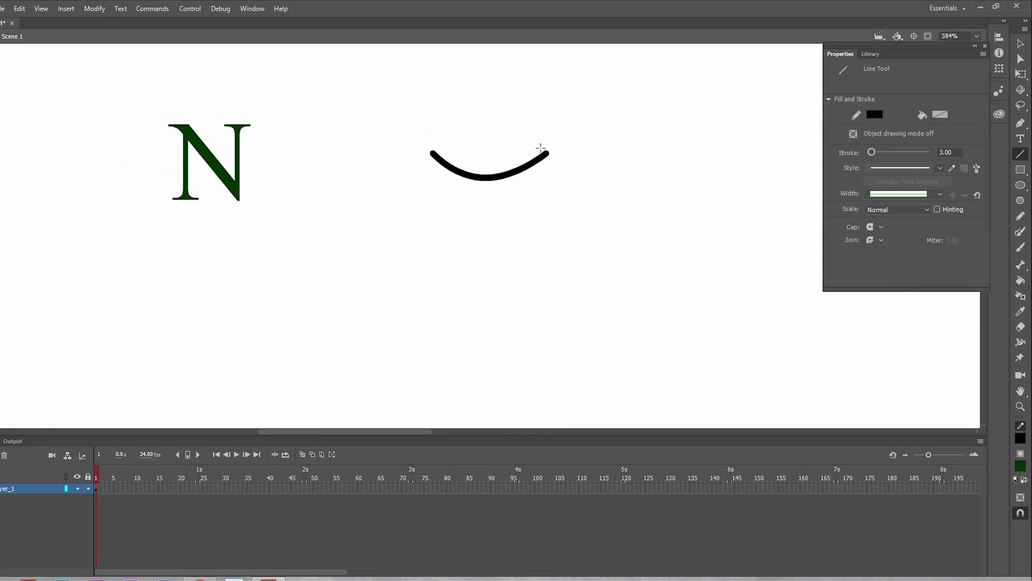
left_click_drag(541, 147, 553, 160)
key("v")
left_click(549, 156)
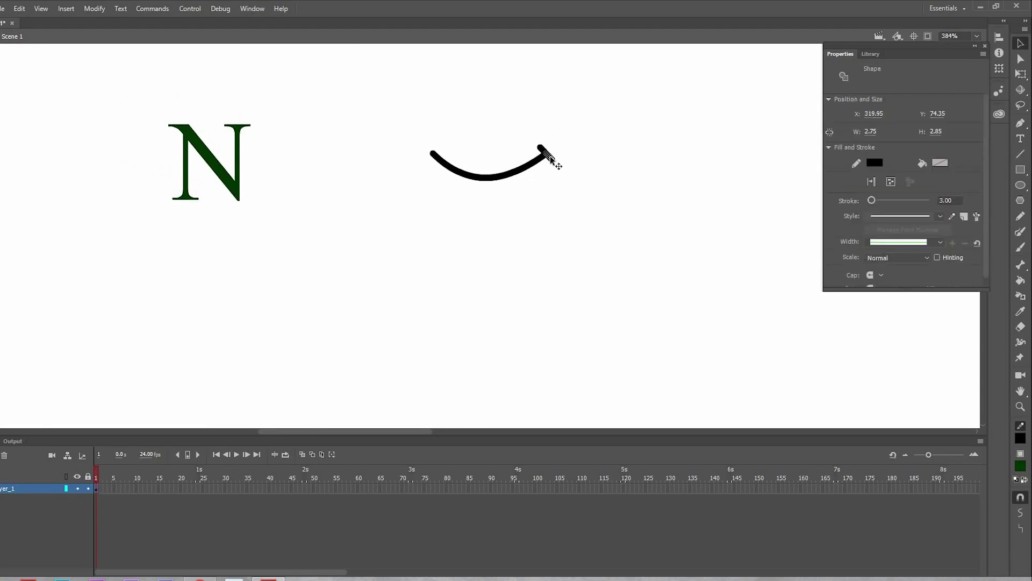
double_click(551, 160)
key("Escape")
left_click(547, 156)
left_click_drag(548, 156, 543, 152)
left_click(514, 187)
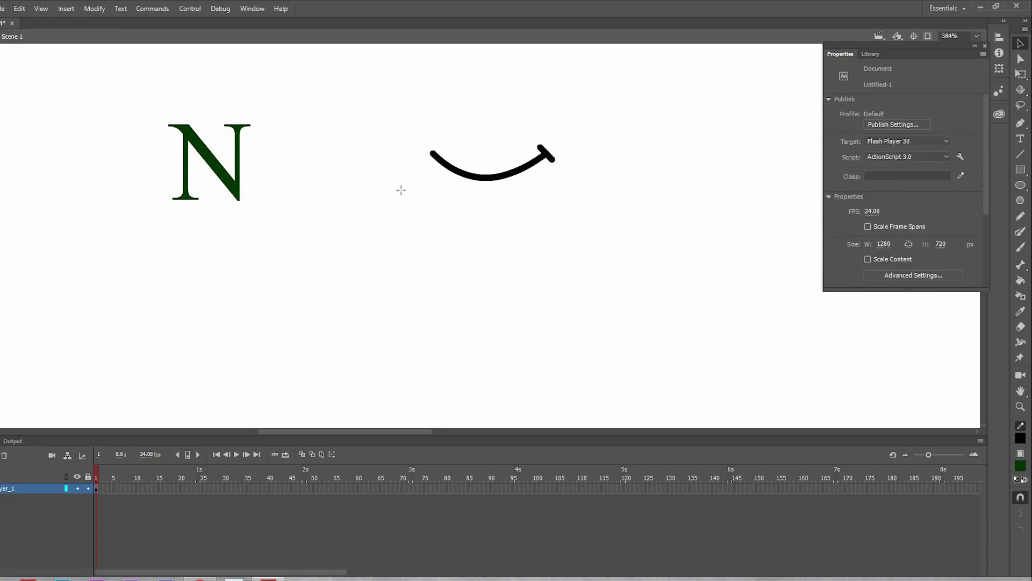
- Draw a short slanted line across the left end of the smile curve as the other mouth corner
key("n")
key("l")
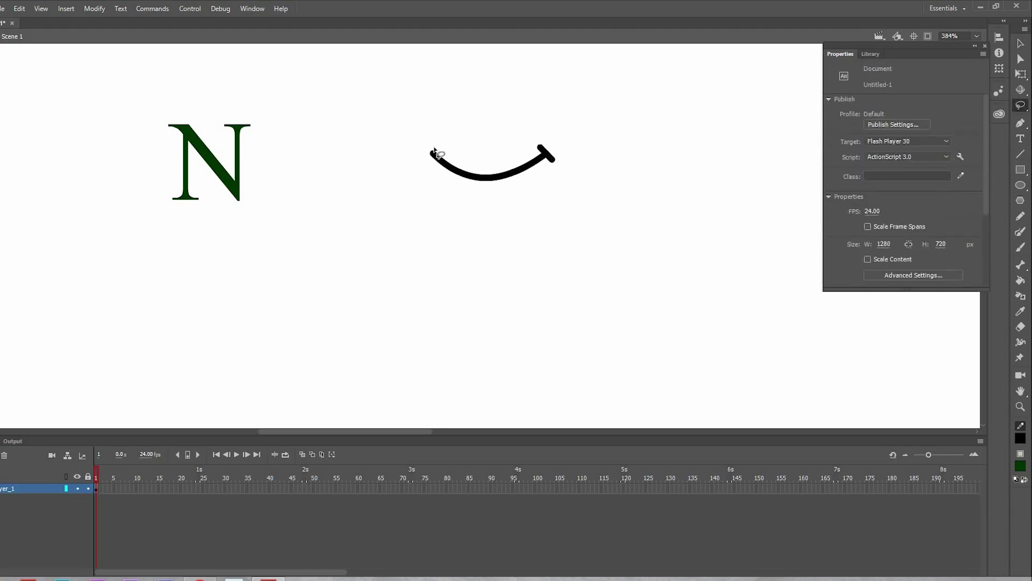
key("n")
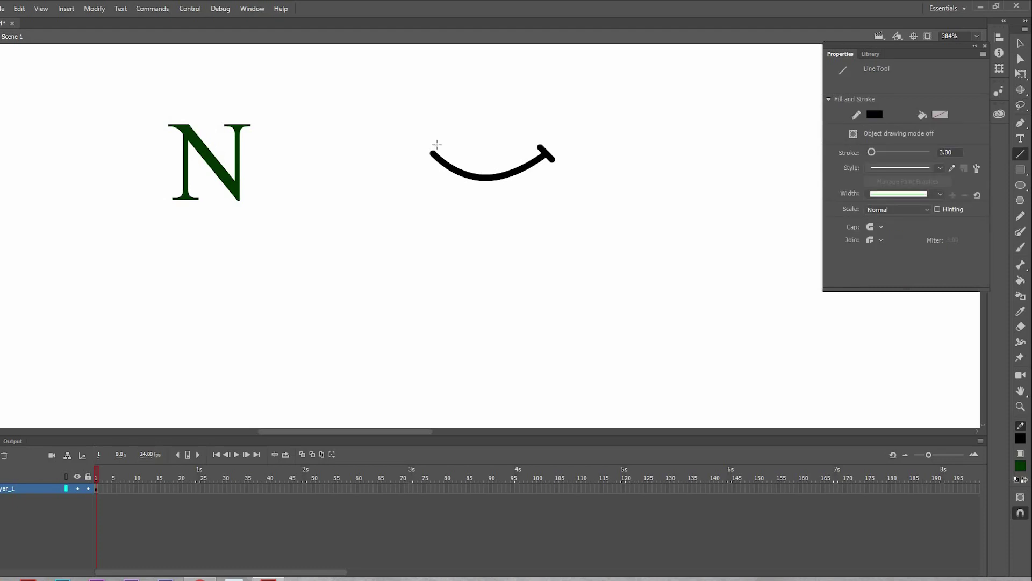
left_click_drag(436, 144, 426, 163)
left_click(1019, 45)
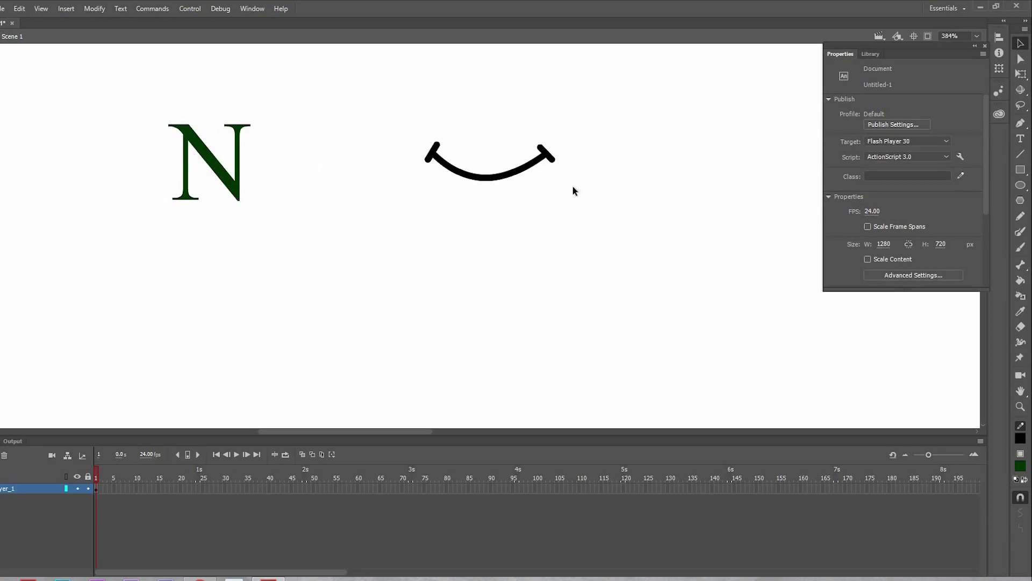
- Draw a short horizontal dash between the letter N and the mouth
left_click(1020, 153)
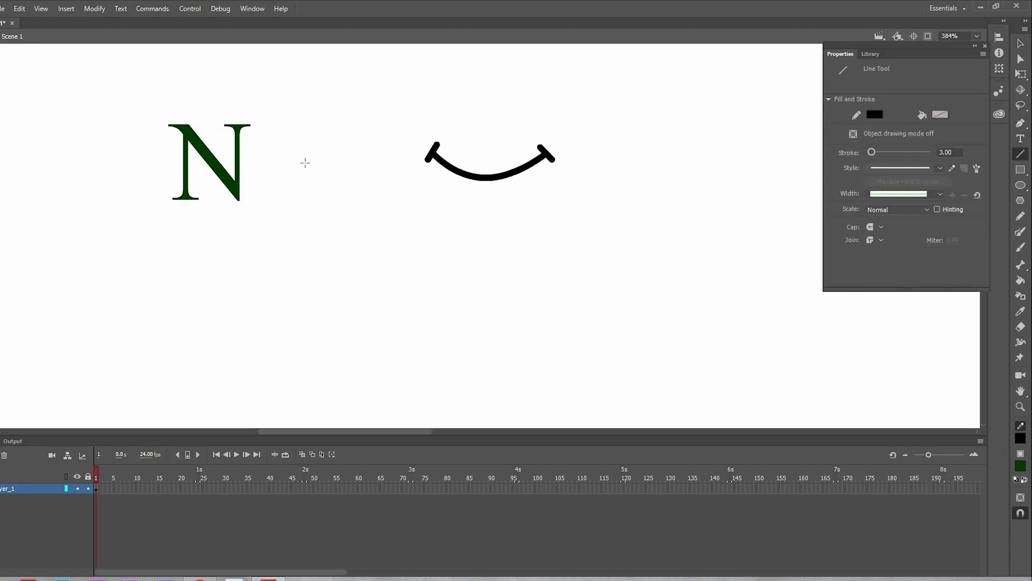
left_click_drag(303, 161, 328, 161)
left_click(1021, 44)
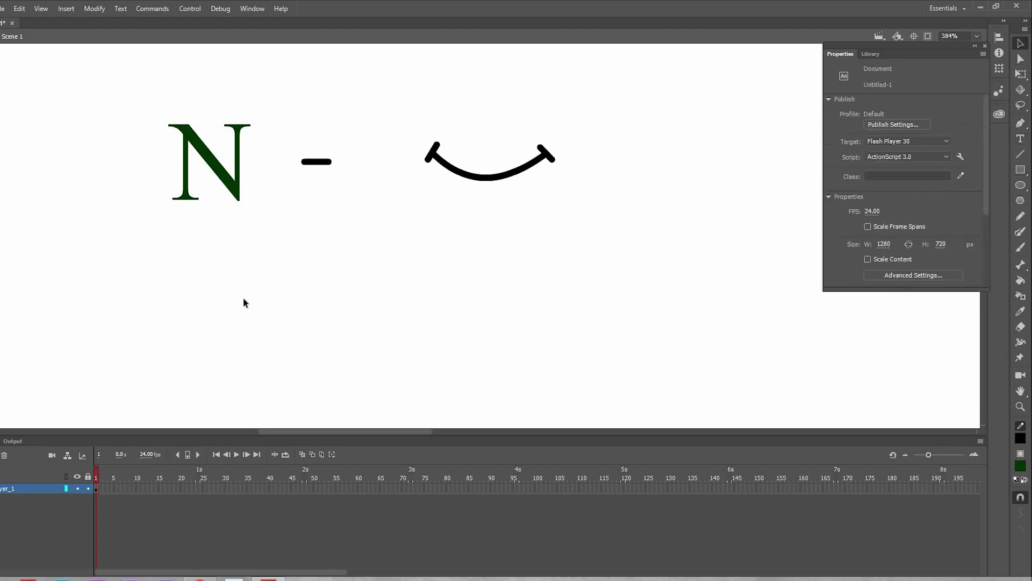
- Duplicate the letter, dash and mouth together straight below the first row
left_click_drag(180, 215, 591, 266)
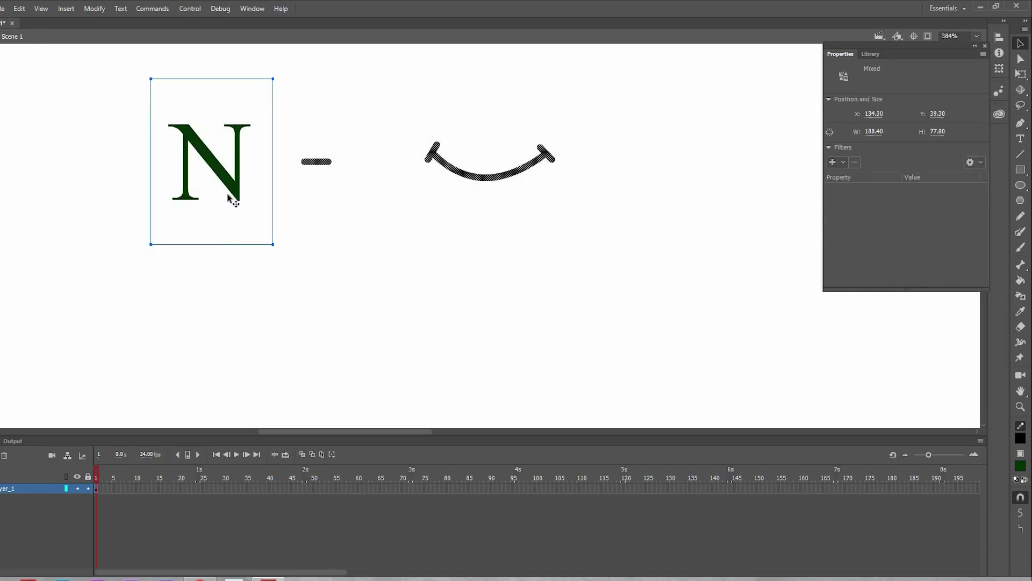
left_click_drag(233, 188, 232, 326)
left_click(720, 271)
- Change the letter in the duplicated second row to "A"
left_click(1021, 140)
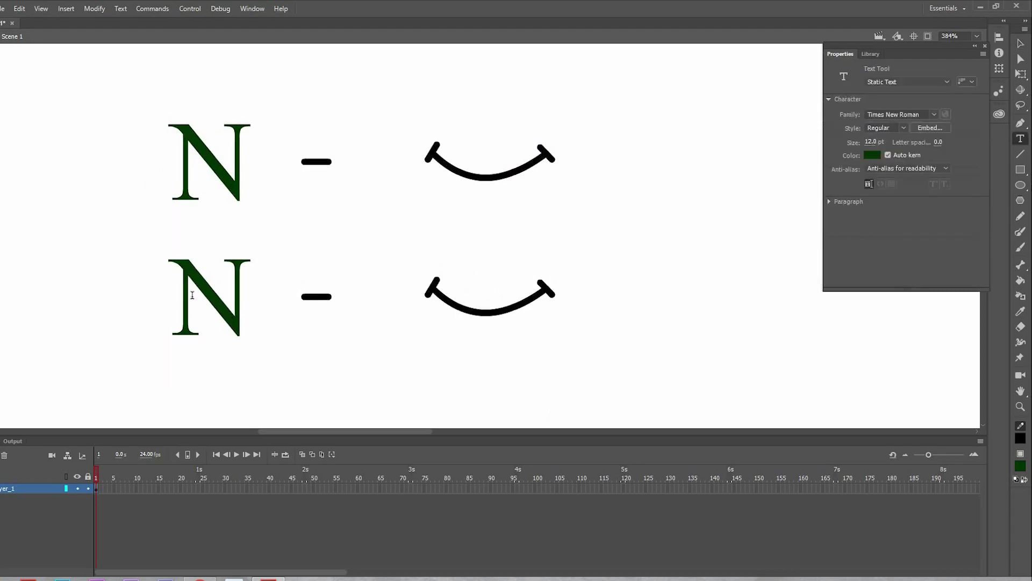
left_click_drag(185, 286, 252, 299)
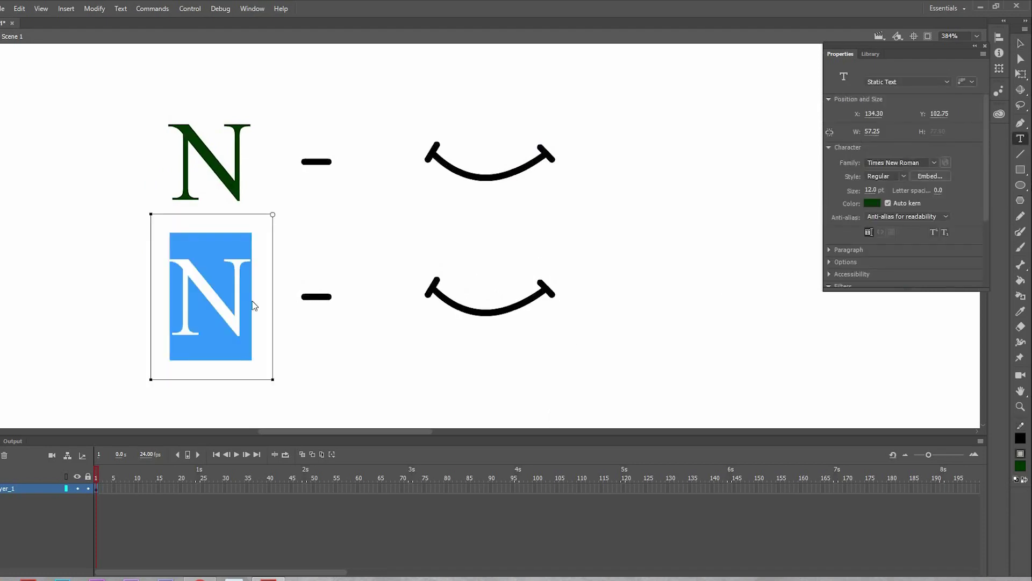
type("A")
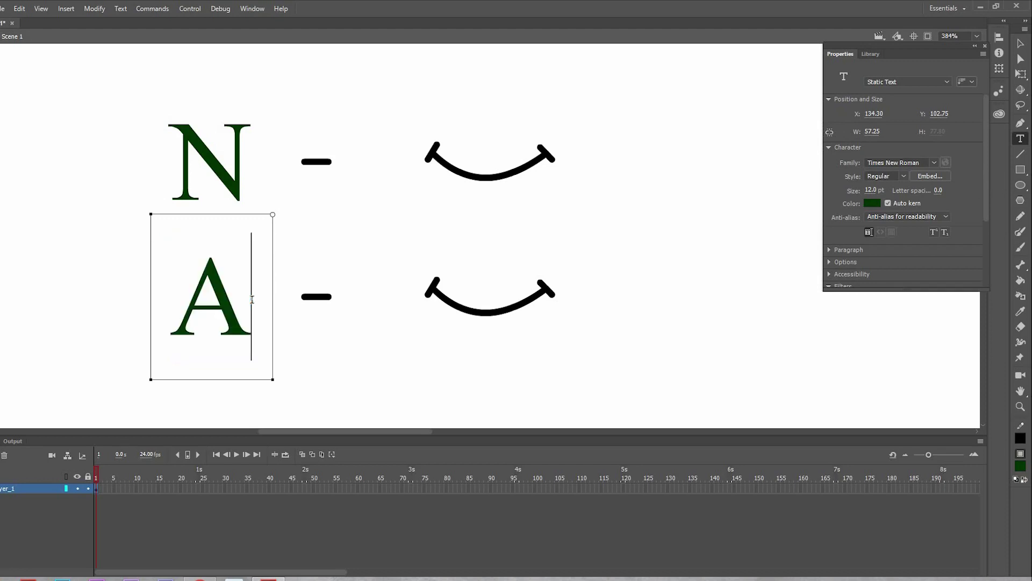
left_click(1021, 46)
left_click(428, 333)
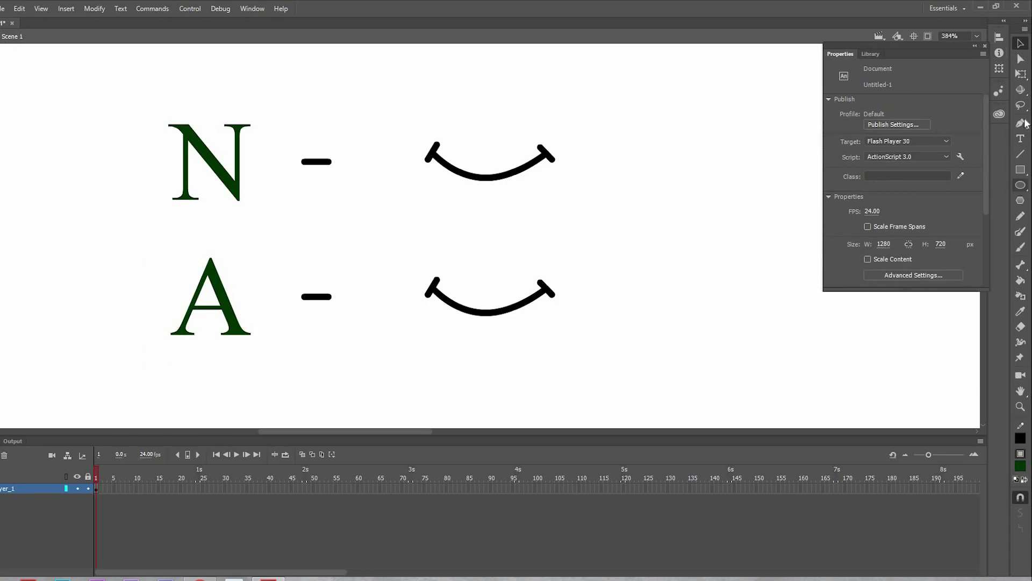
- Draw a line from the A mouth's left corner down to below its center and bow it outward
left_click(1020, 153)
left_click_drag(487, 357, 467, 293)
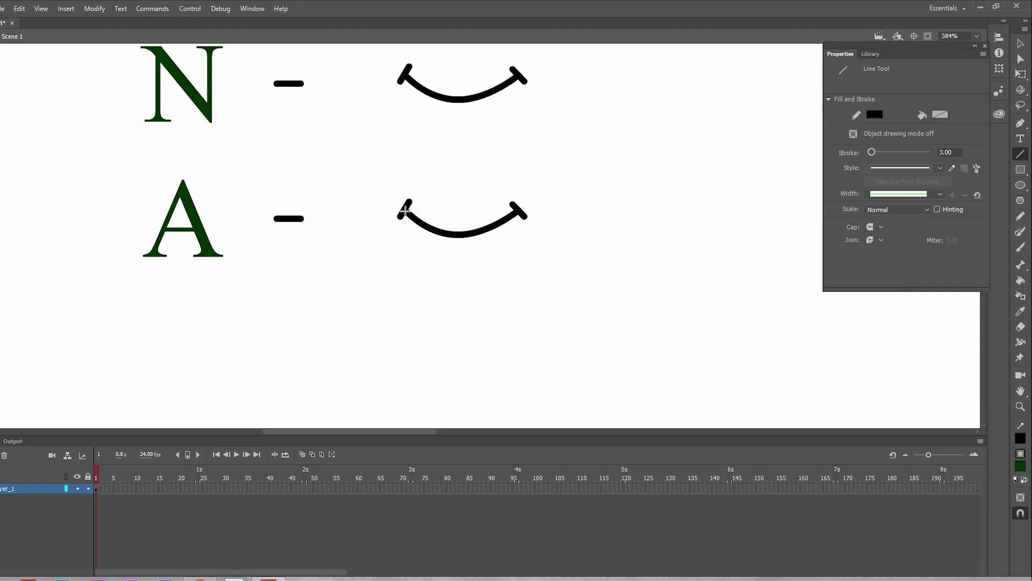
left_click_drag(405, 209, 456, 270)
key("v")
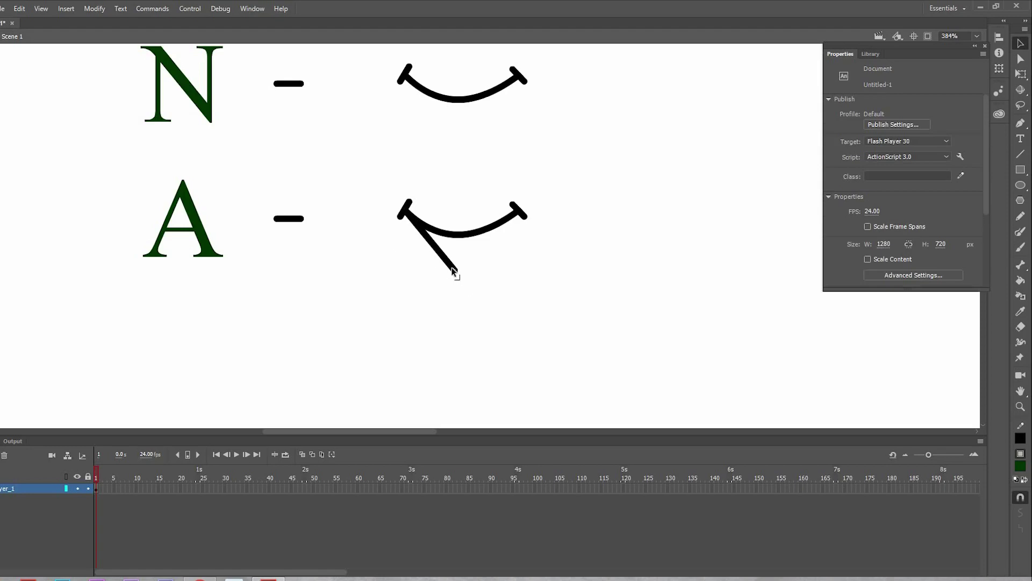
mouse_move(445, 262)
left_mouse_down()
mouse_move(427, 267)
mouse_move(442, 269)
left_mouse_up()
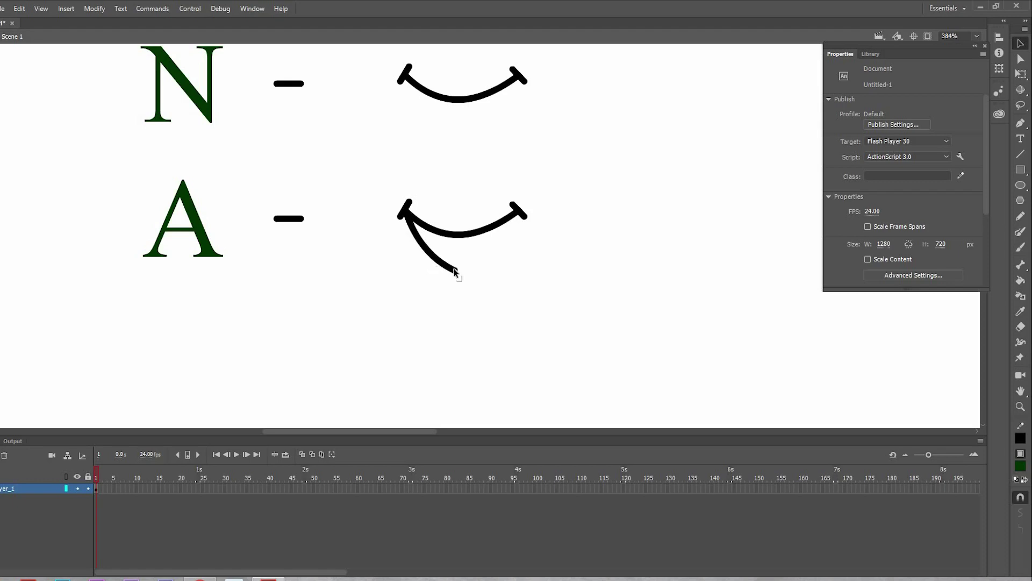
- Close the A mouth with a line up to its right corner, curving it outward and smoothing the bottom joint
left_click_drag(454, 269, 517, 215)
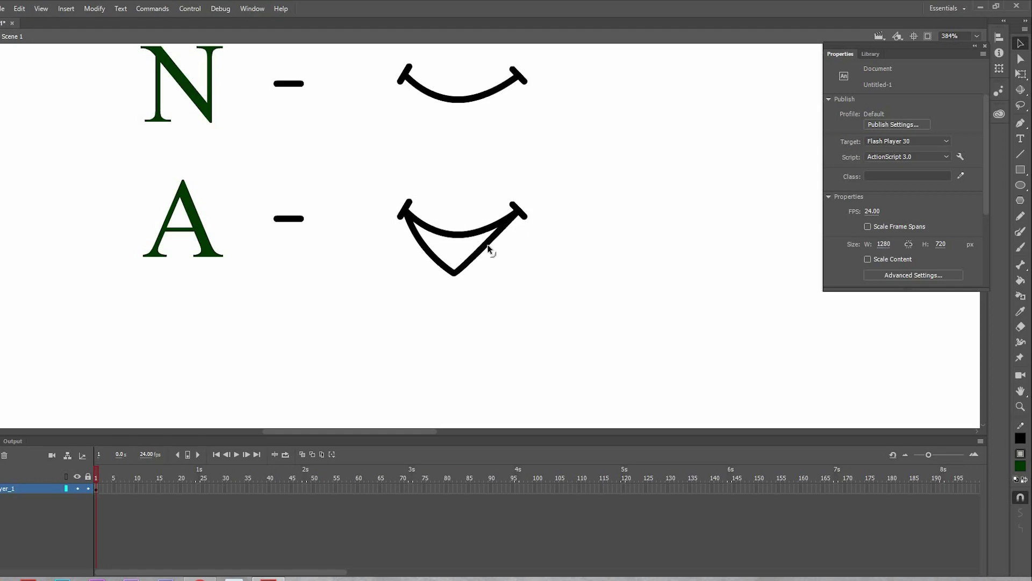
left_click_drag(491, 248, 507, 250)
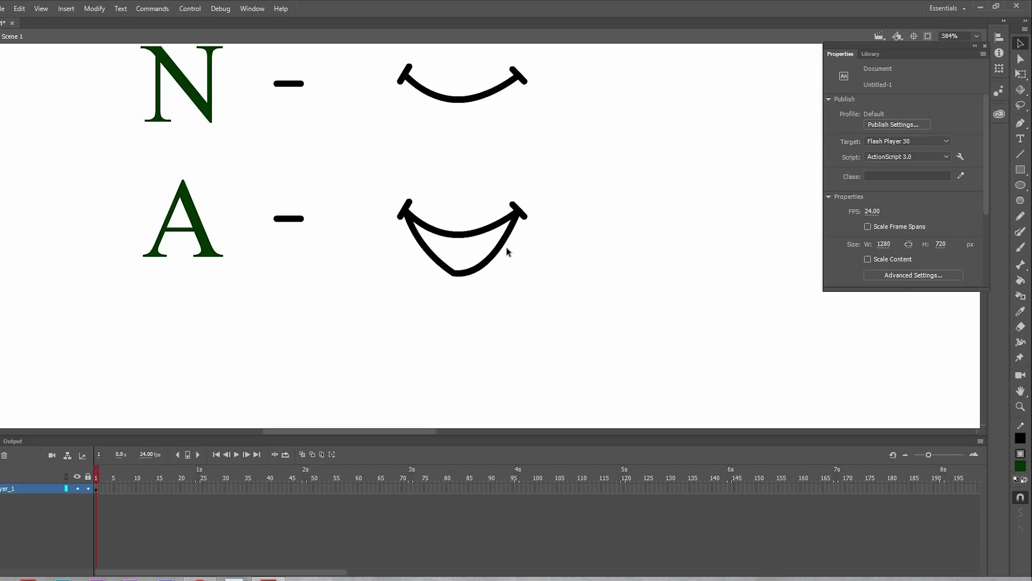
left_click_drag(447, 272, 449, 271)
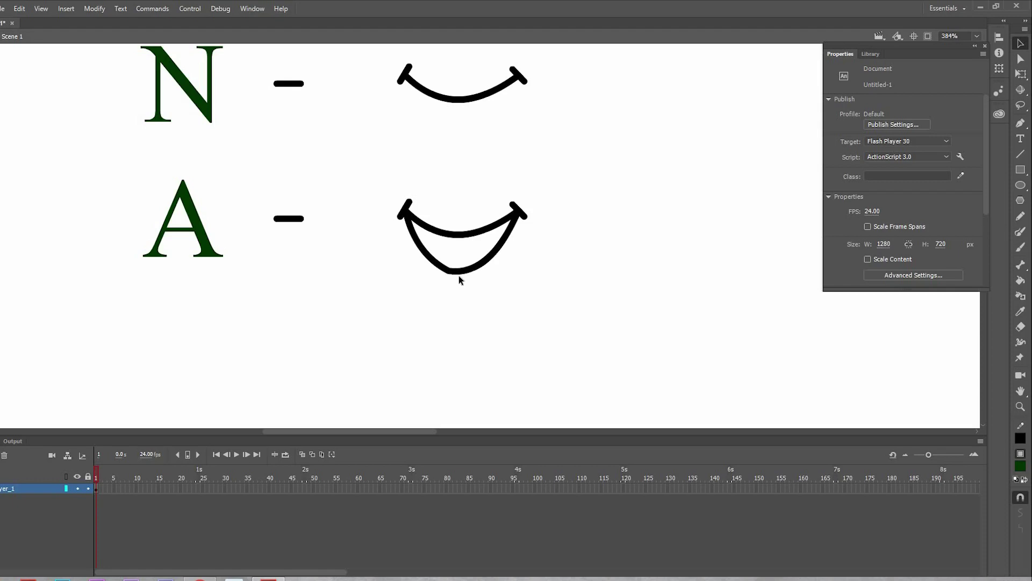
left_click_drag(447, 272, 449, 272)
- Fill the inside of the open A mouth with a very dark red using the Paint Bucket
left_click(1022, 279)
left_click(453, 251)
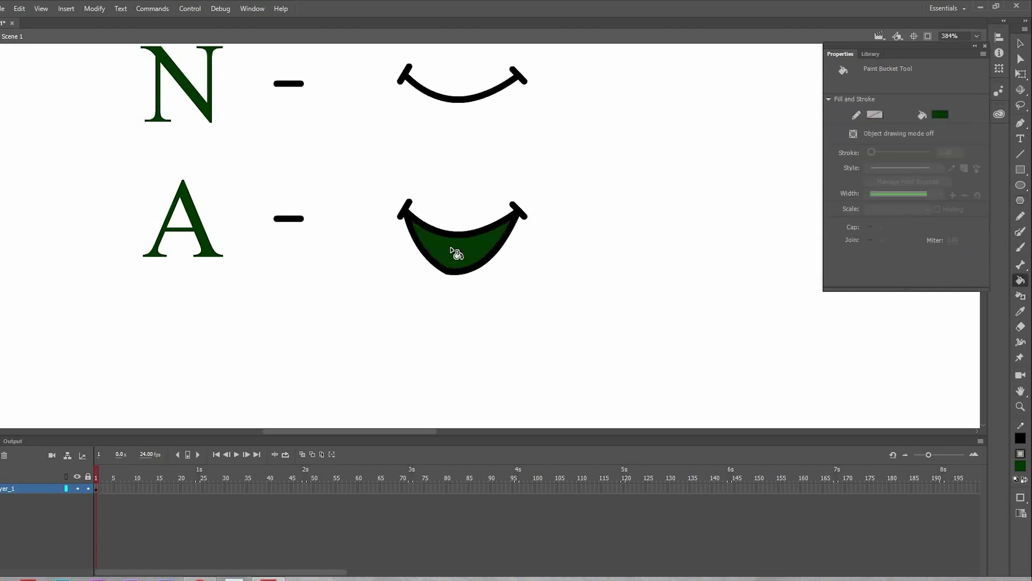
left_click(940, 114)
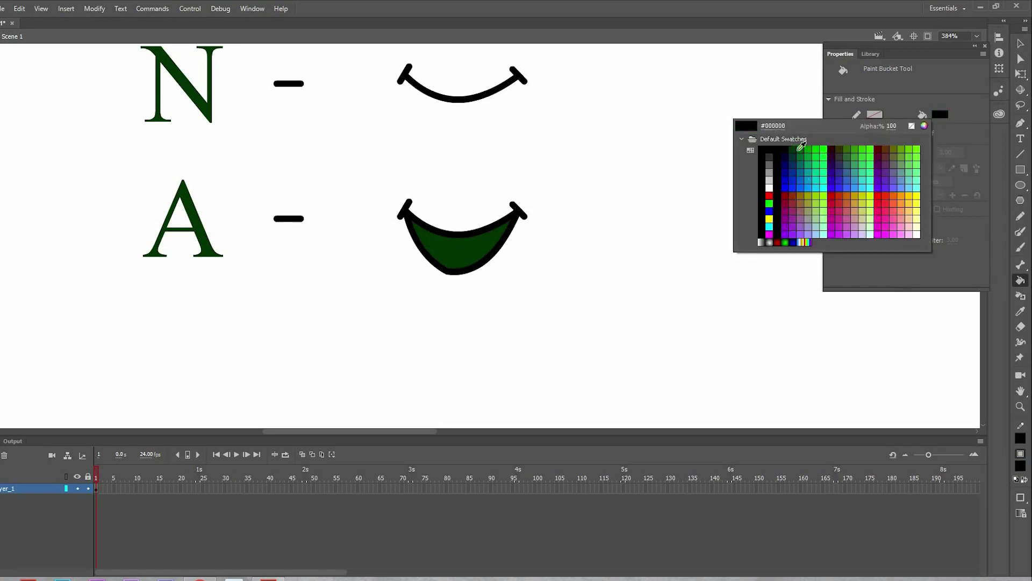
left_click(832, 150)
left_click(462, 264)
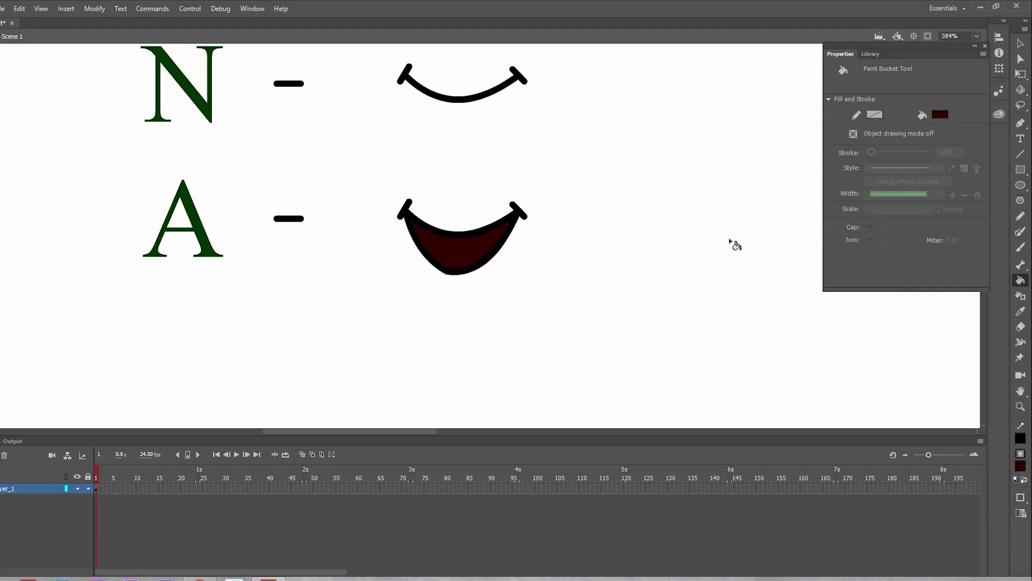
- Reshape the lower outline of the filled A mouth into a smoother, rounder curve
key("v")
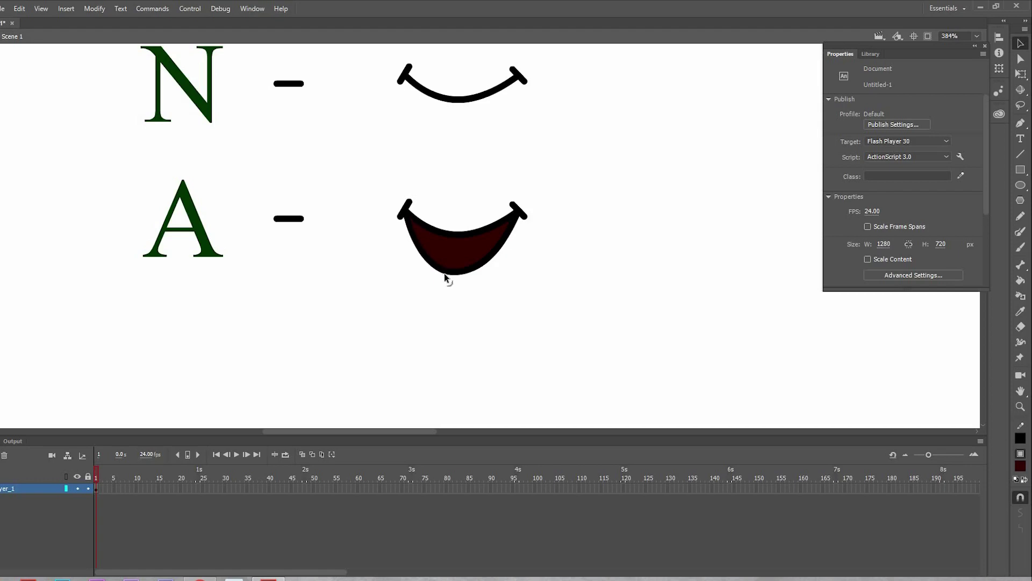
left_click_drag(485, 263, 484, 263)
scroll(500, 312, "up", 1)
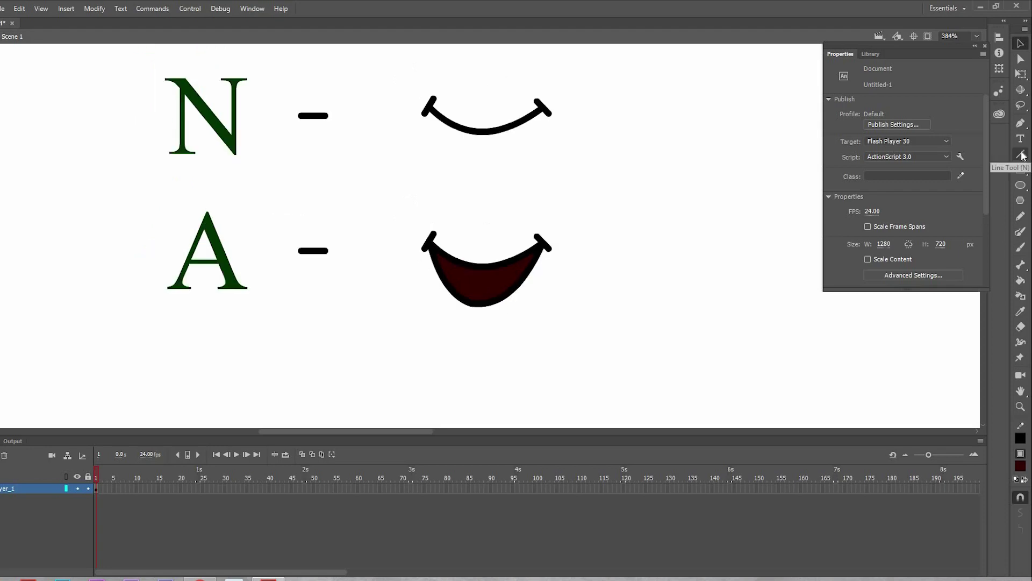
- Set the Line tool's stroke to 2.00 and start a short teeth line inside the A mouth's left corner
left_click(1022, 155)
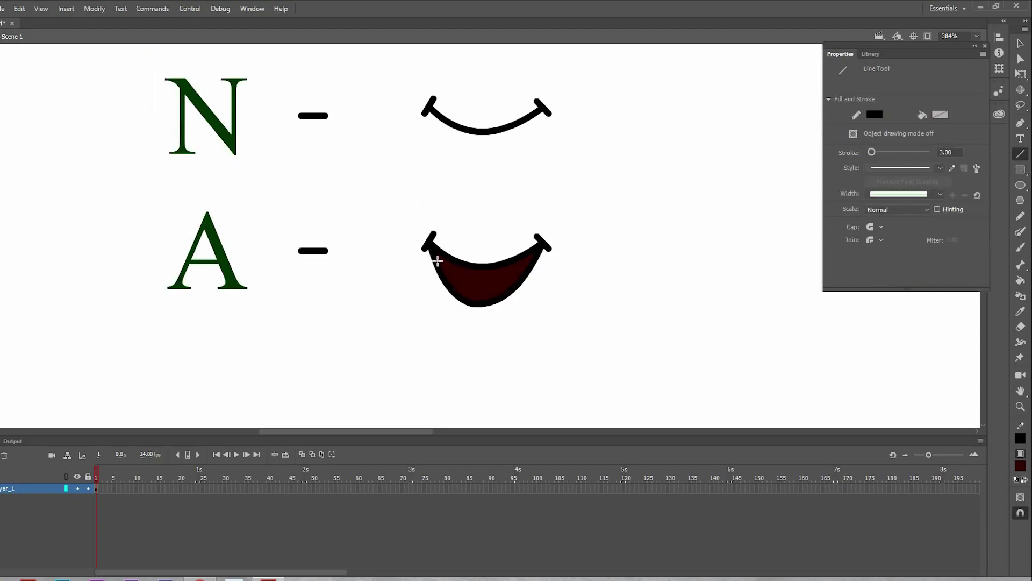
key("ctrl+equal")
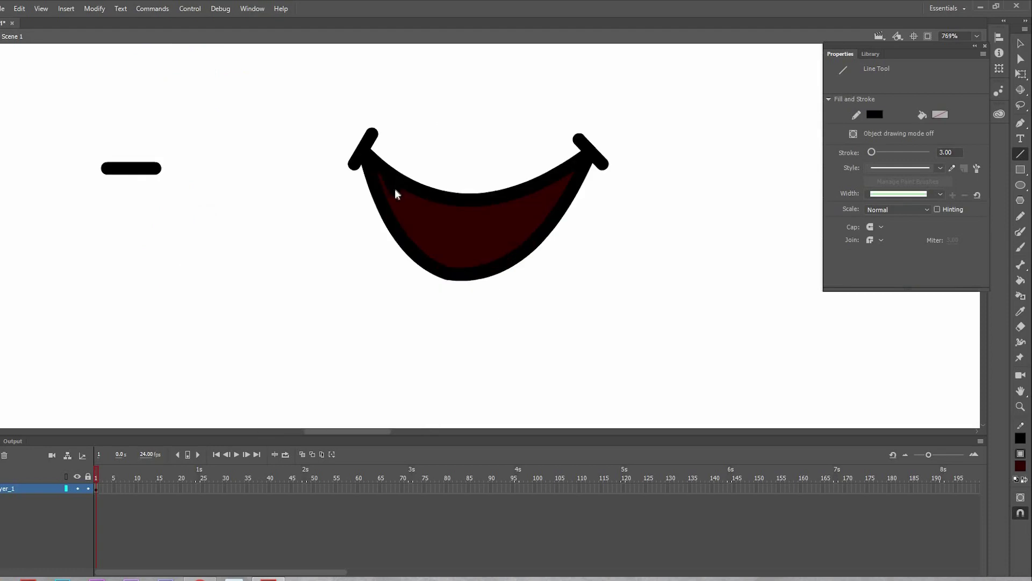
left_click(958, 153)
type("2")
key("Return")
key("v")
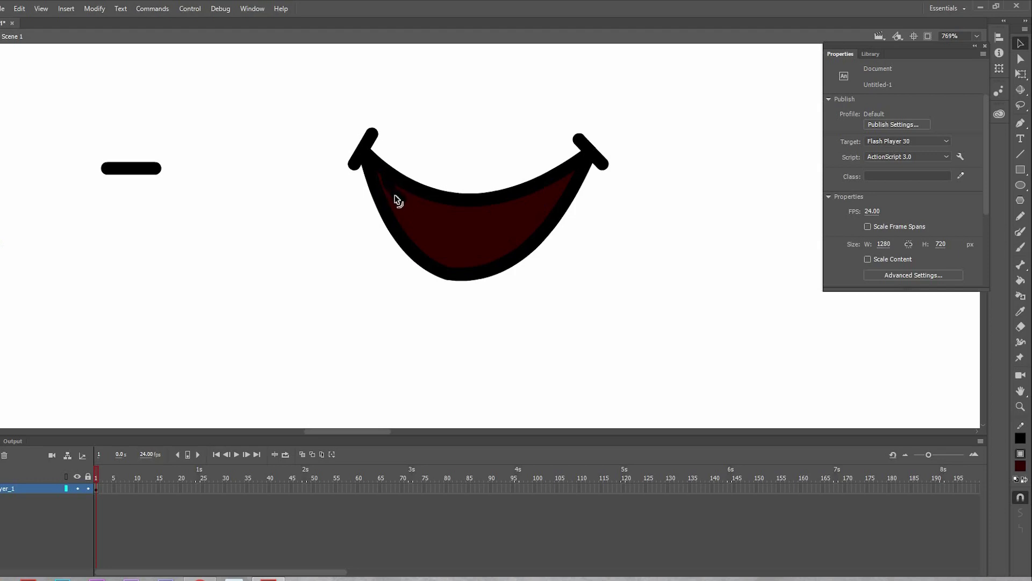
left_click_drag(397, 202, 547, 196)
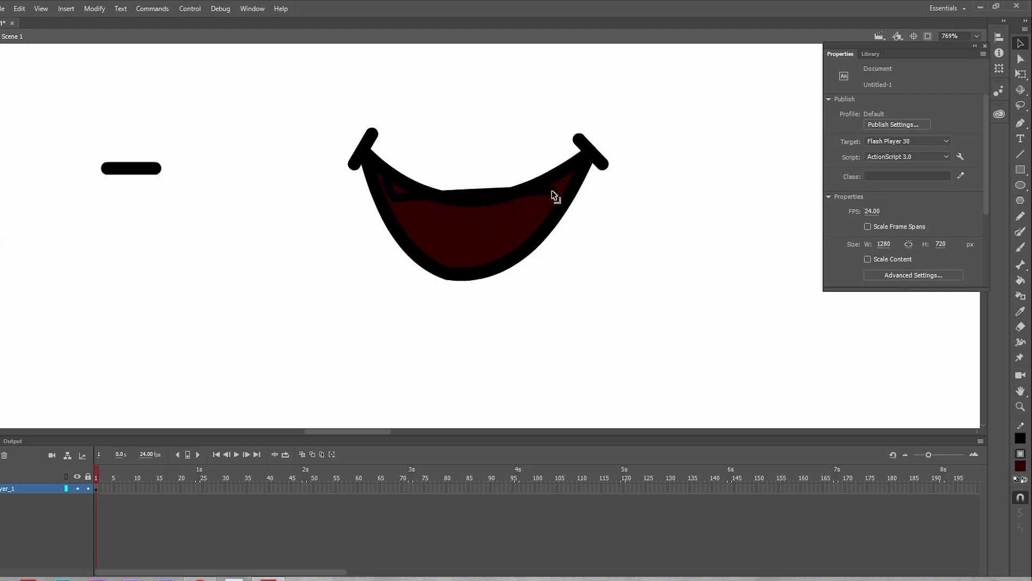
key("ctrl+z")
key("ctrl+z")
key("ctrl+z")
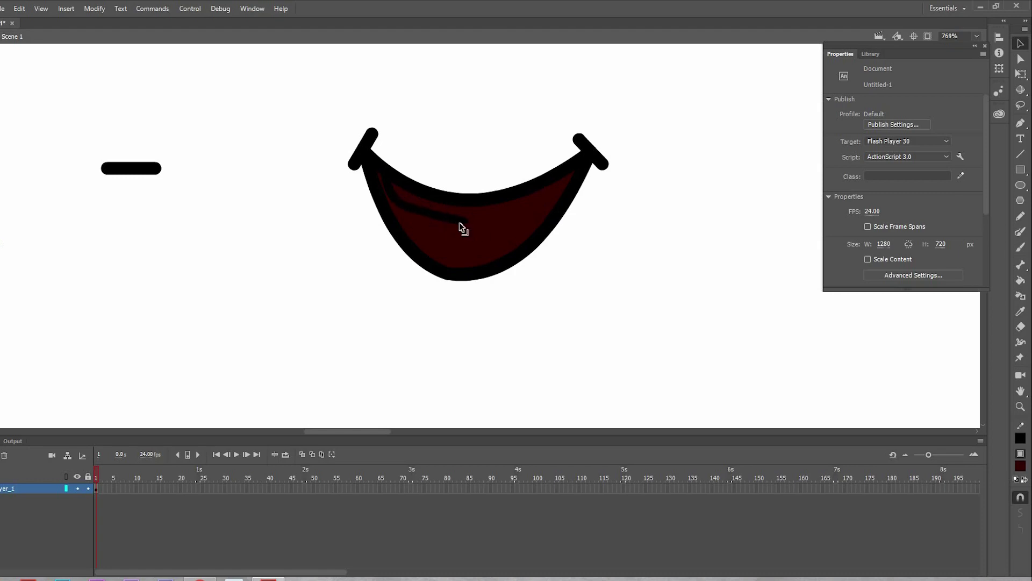
- Extend the teeth line across the A mouth to the upper lip near its right corner, curving it downward
left_click_drag(453, 221, 551, 198)
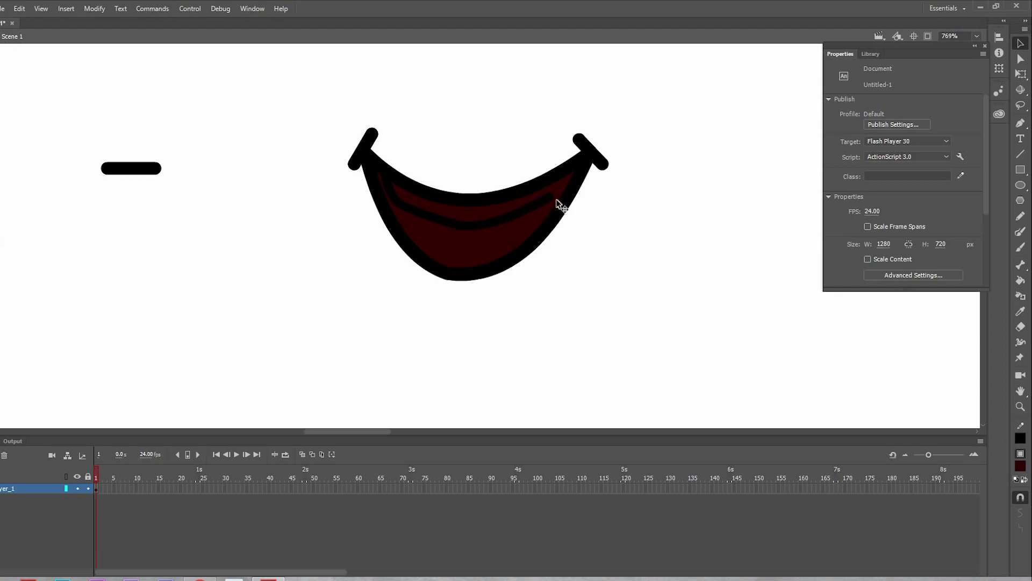
left_click_drag(556, 198, 564, 179)
left_click_drag(566, 180, 522, 220)
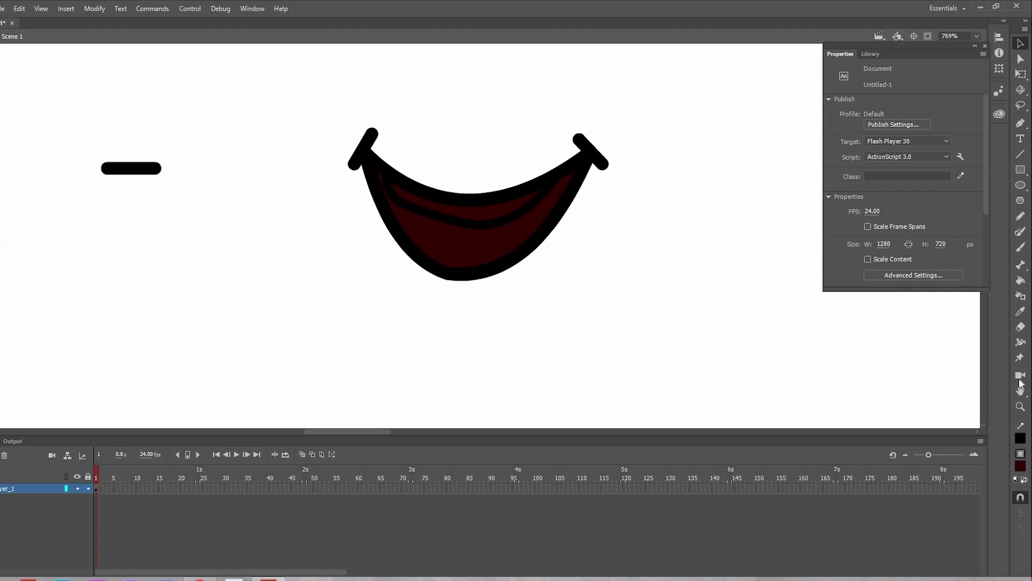
- Fill the teeth area of the A mouth with white (#FFFFFF) and delete the black line beneath it
left_click(1020, 280)
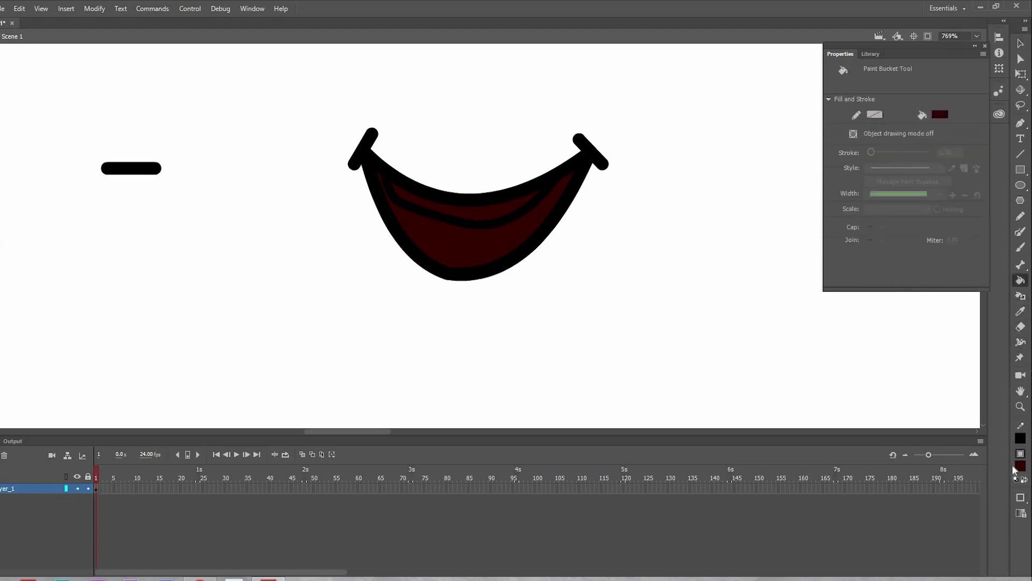
left_click(1021, 466)
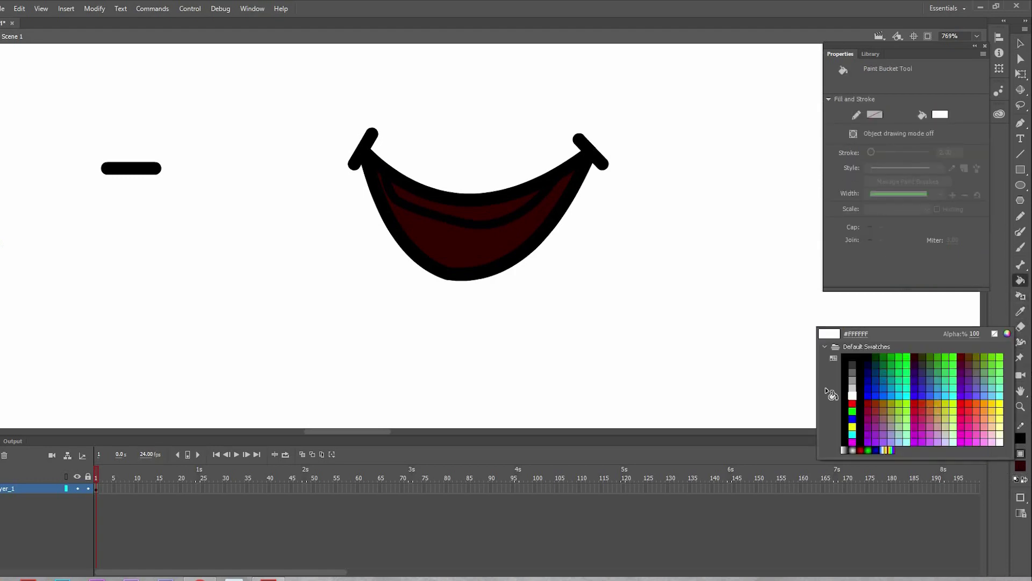
left_click(852, 392)
left_click(478, 214)
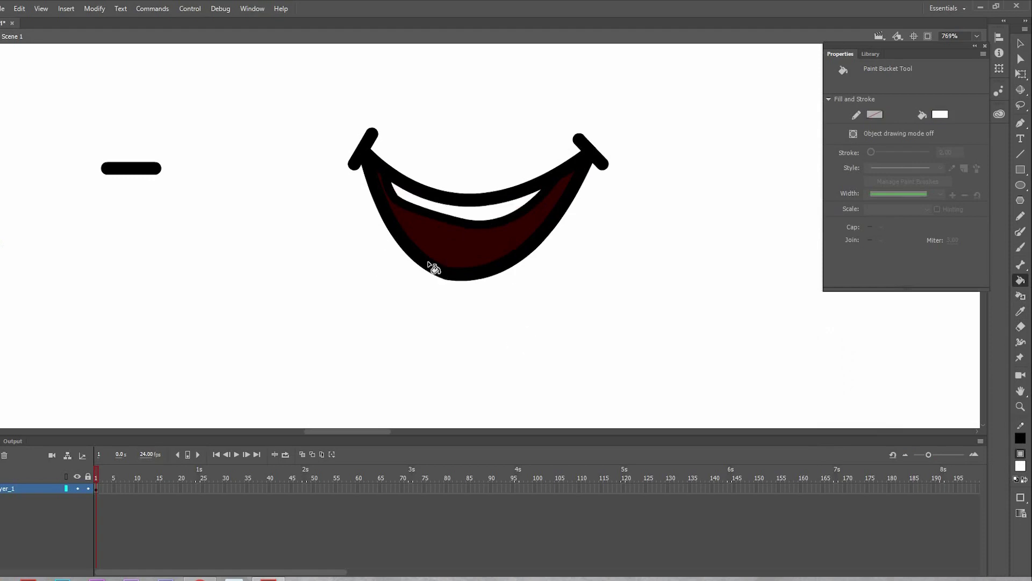
left_click(1020, 43)
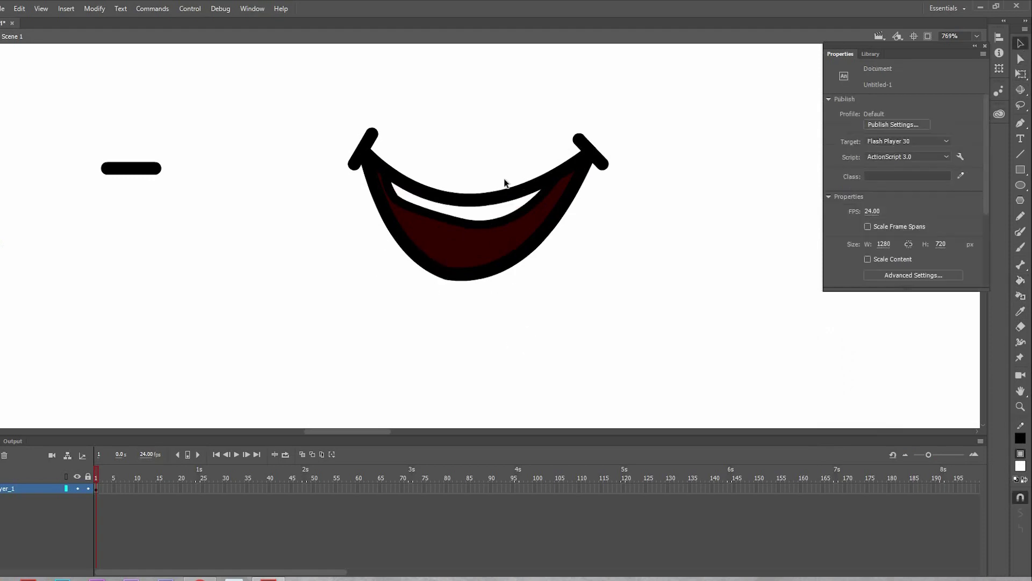
left_click(498, 221)
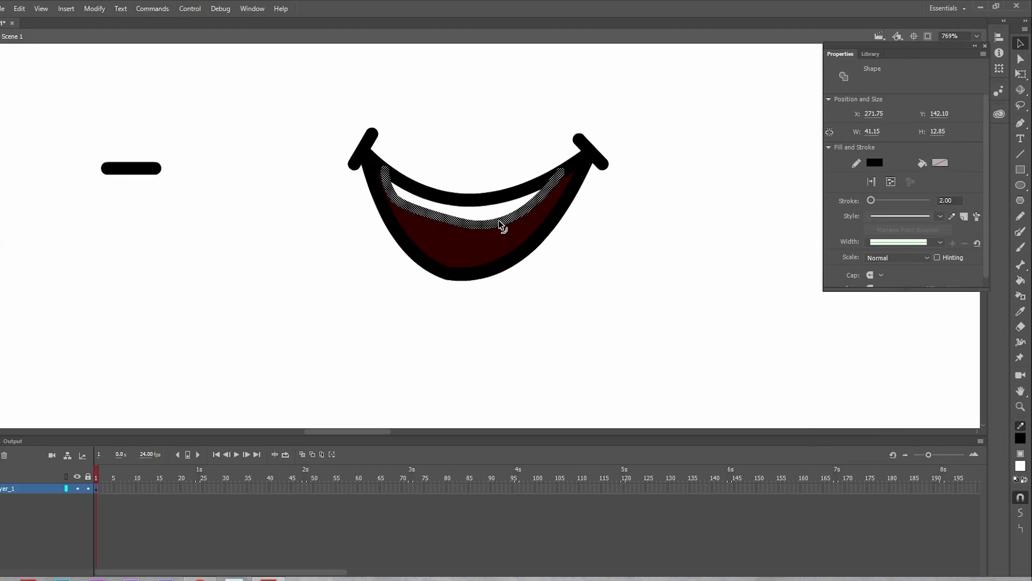
key("Delete")
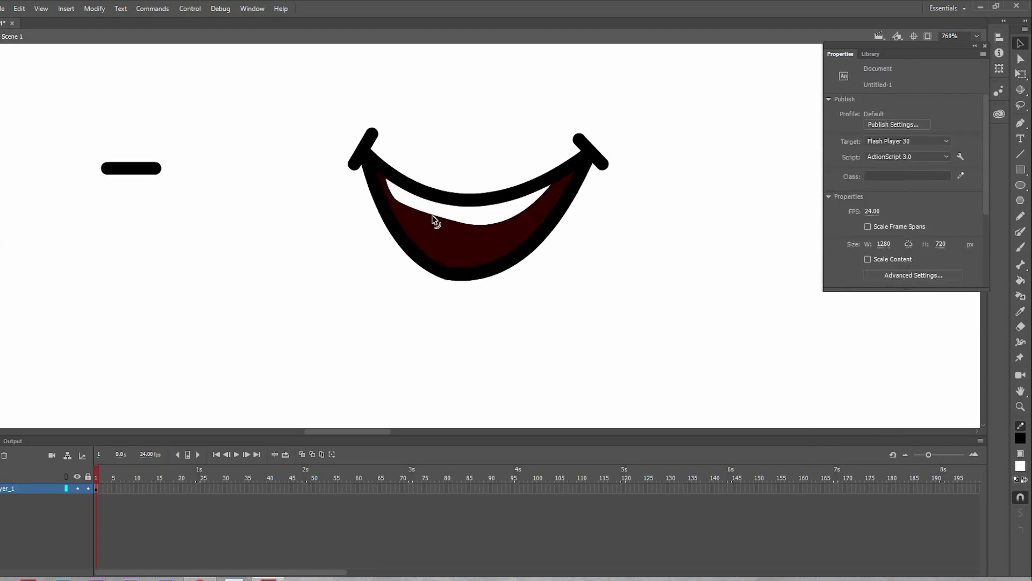
- Smooth the lower edge of the white teeth into an even curve
left_click_drag(433, 219, 435, 223)
left_click_drag(403, 206, 408, 210)
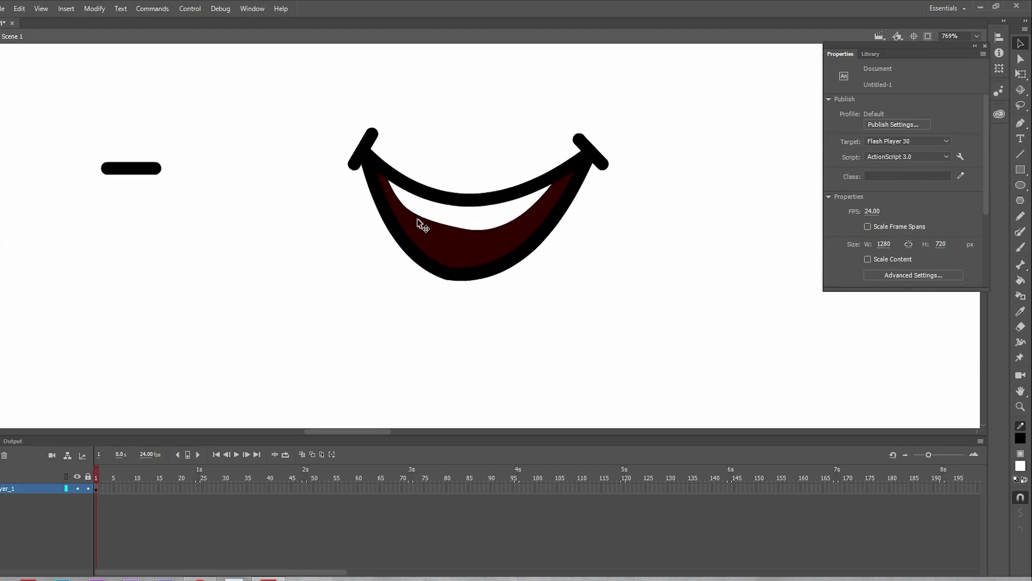
left_click_drag(491, 231, 490, 228)
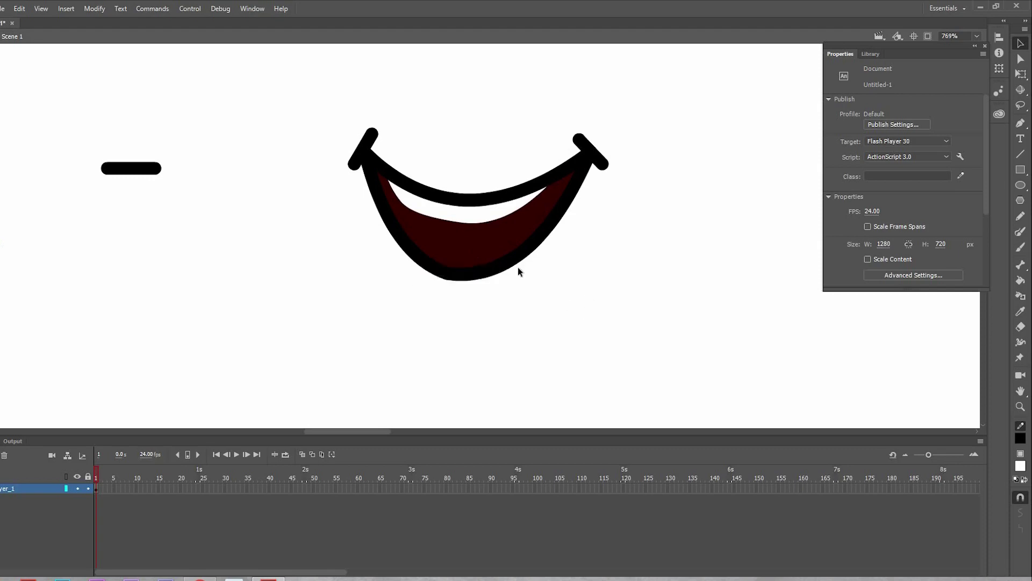
- Draw a 2.00 stroke line from the A mouth's lower-left edge and bend it upward as the tongue's left hump
left_click(1020, 154)
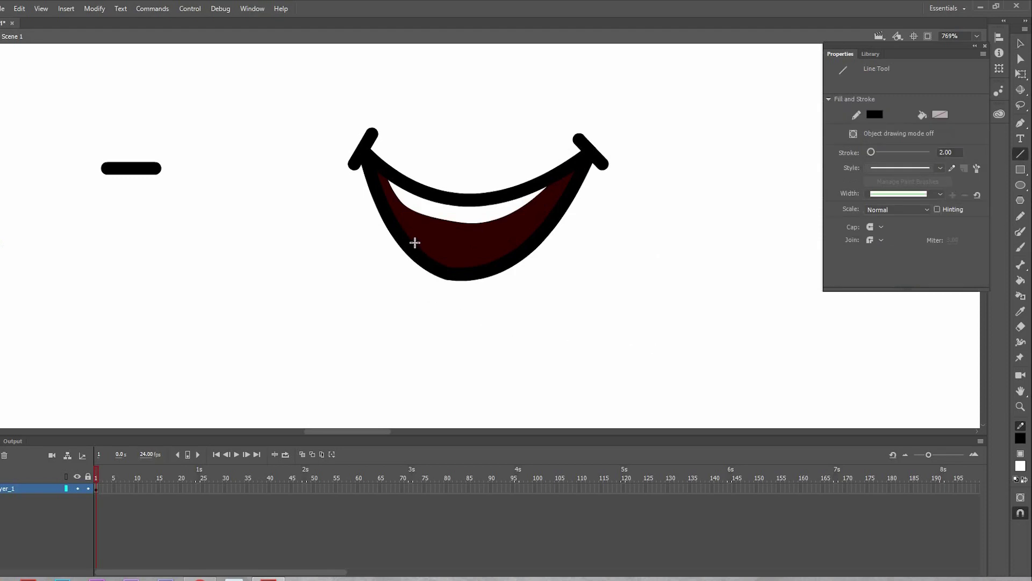
left_click_drag(414, 243, 442, 236)
key("v")
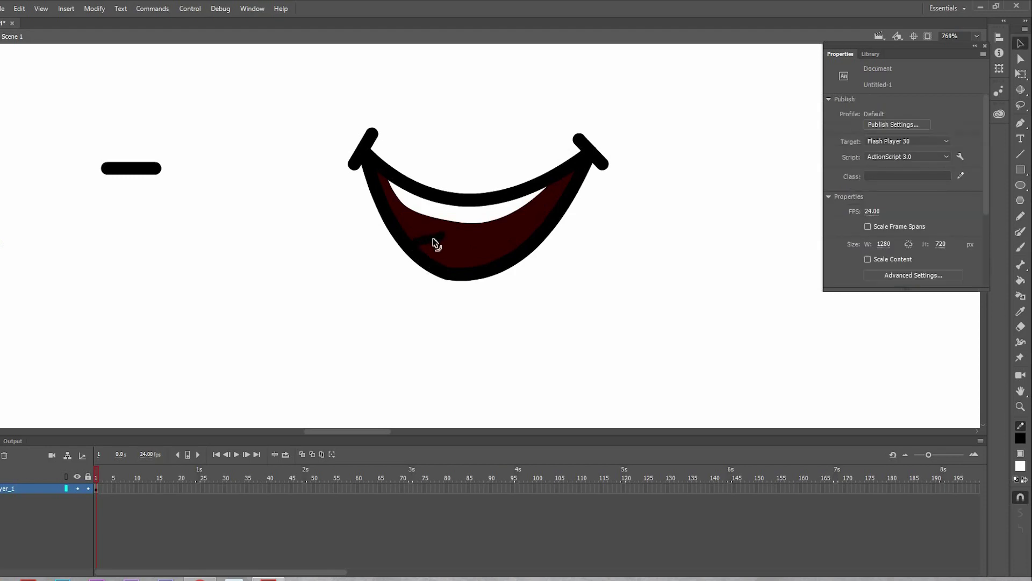
left_click_drag(432, 239, 426, 230)
left_click_drag(457, 243, 456, 242)
- Draw the tongue's right hump from the left hump's end to the mouth's lower-right edge and round the outline
left_click(1020, 155)
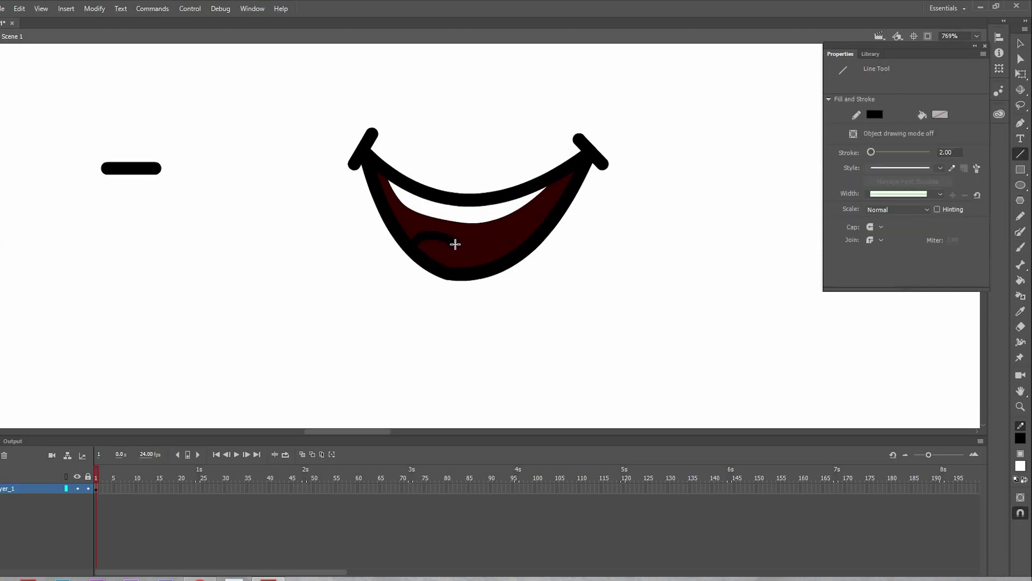
left_click_drag(457, 243, 503, 253)
key("v")
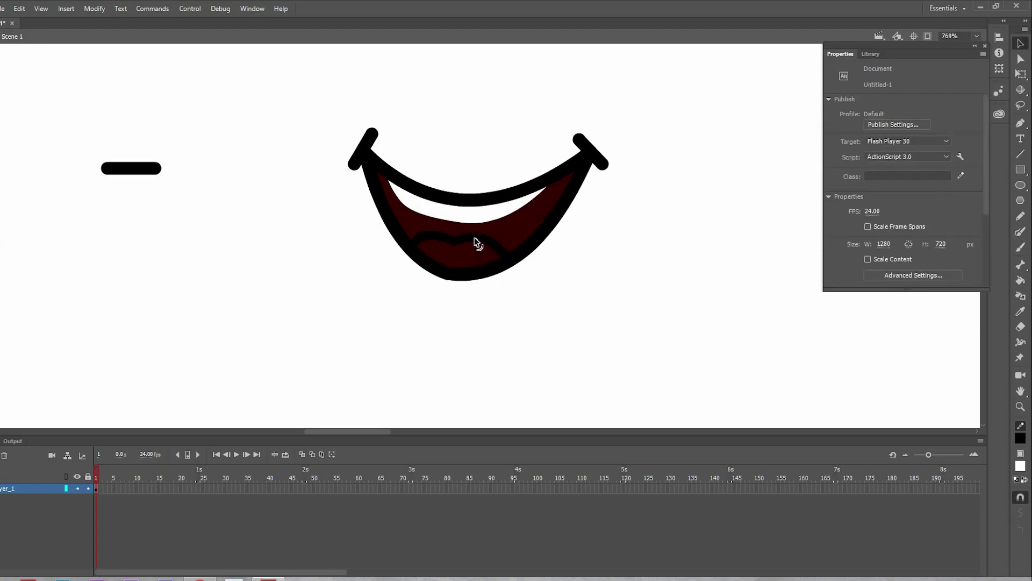
left_click(498, 247)
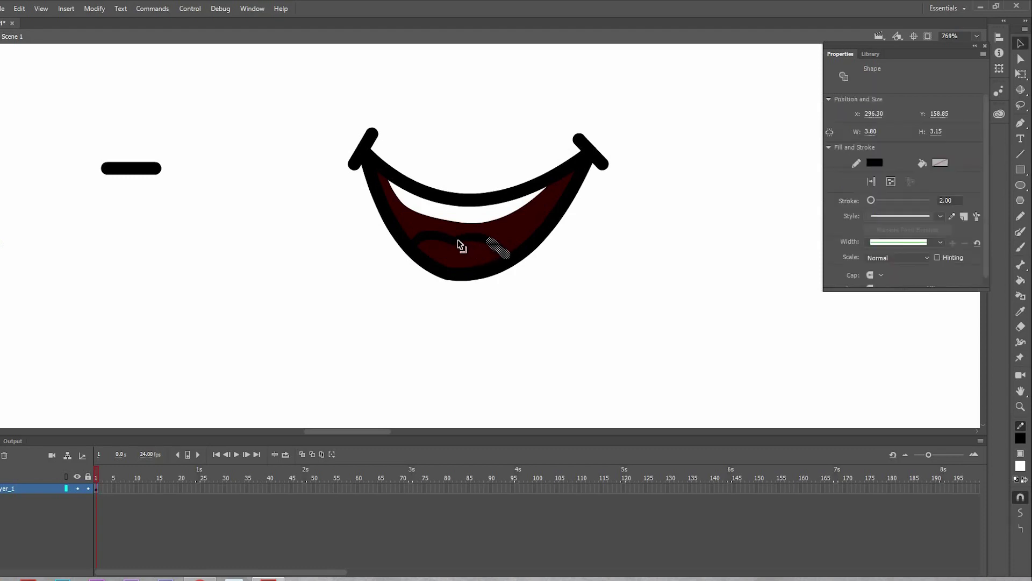
left_click(471, 303)
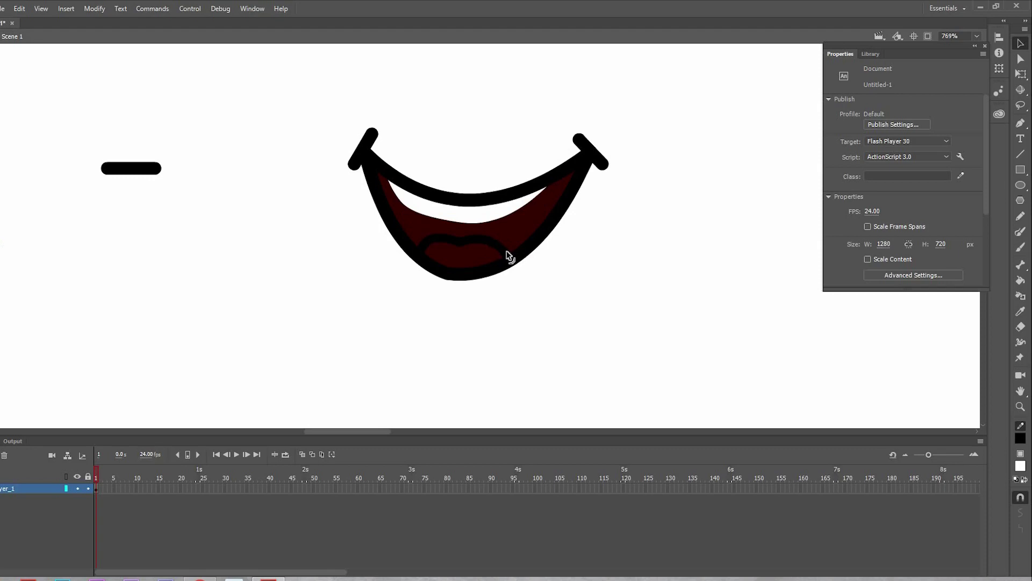
- Fill the tongue with a muted pinkish red using the Paint Bucket and delete its black outline
left_click(1021, 467)
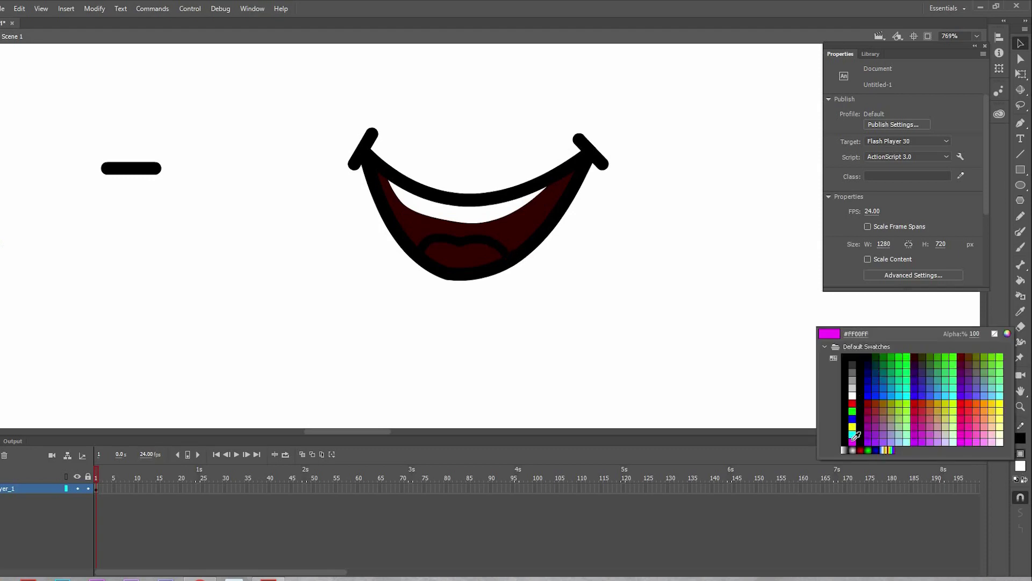
left_click(882, 411)
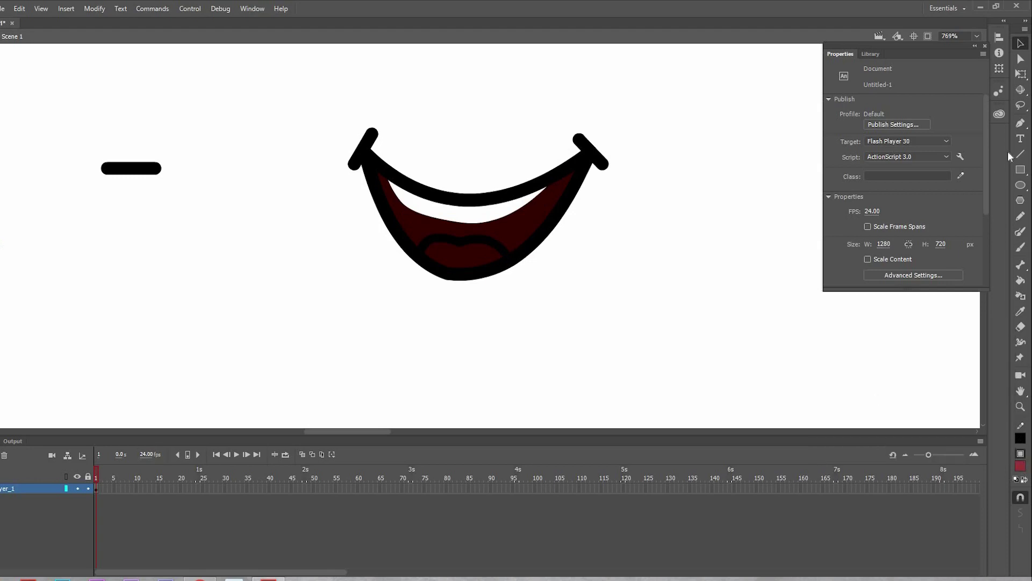
left_click(1020, 280)
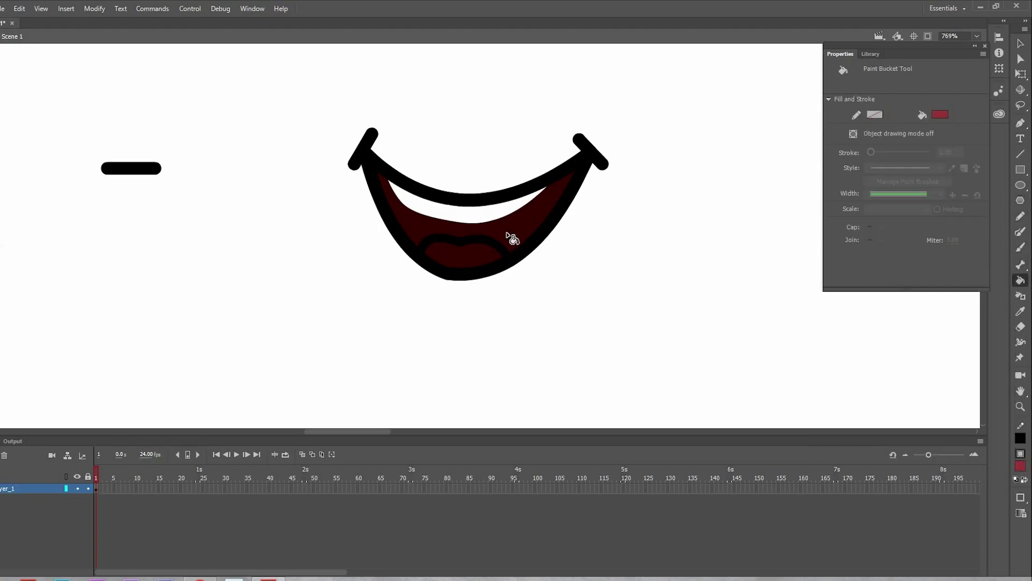
left_click(480, 258)
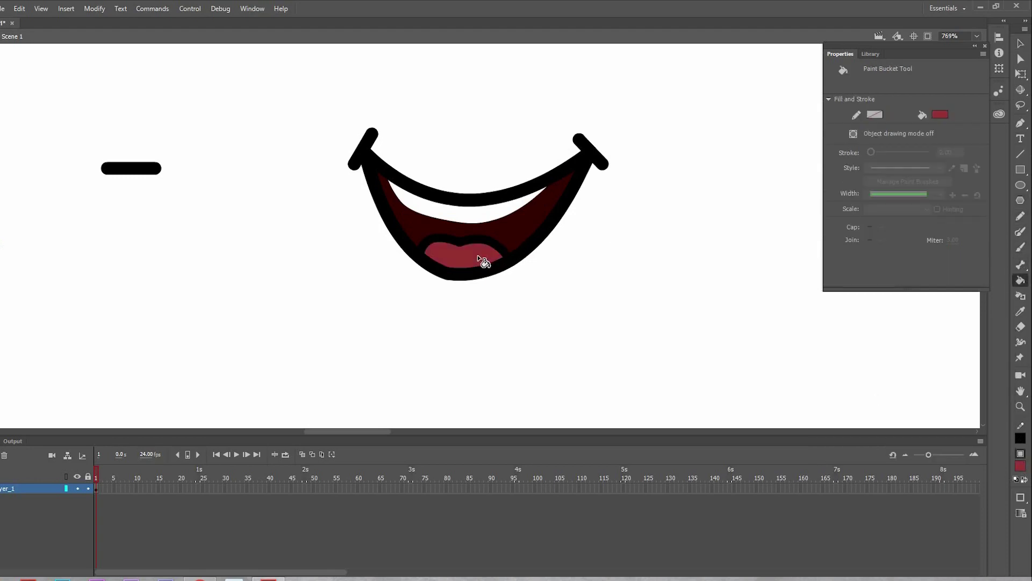
key("v")
left_click(472, 243)
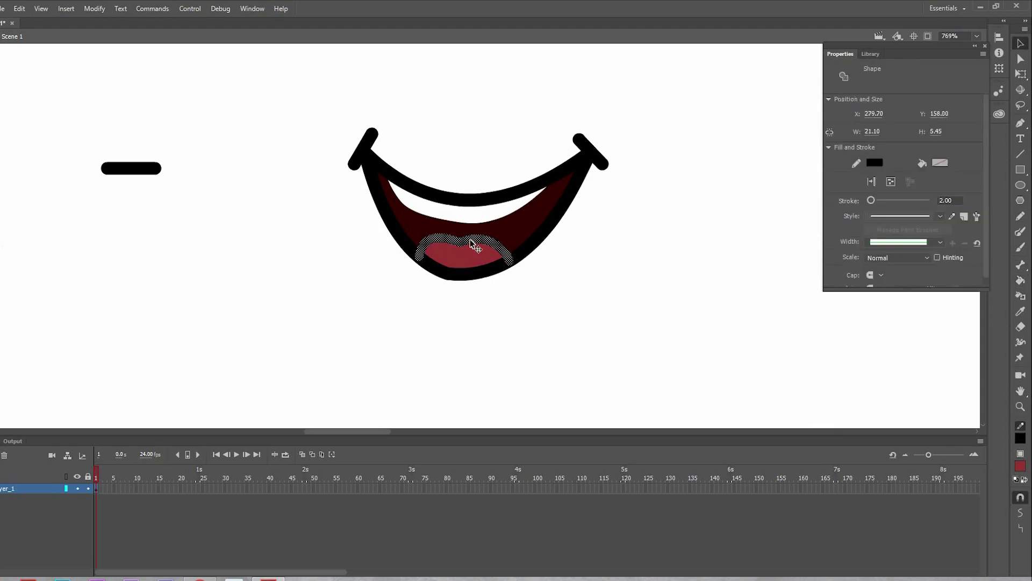
key("Delete")
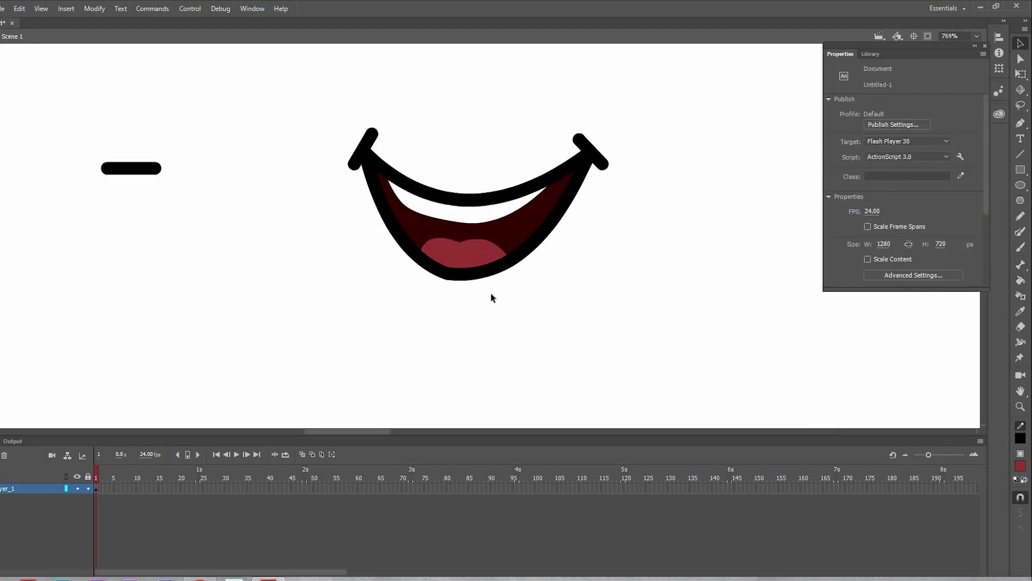
- Duplicate the whole A row, with letter, dash and mouth, directly below the original
key("ctrl+minus")
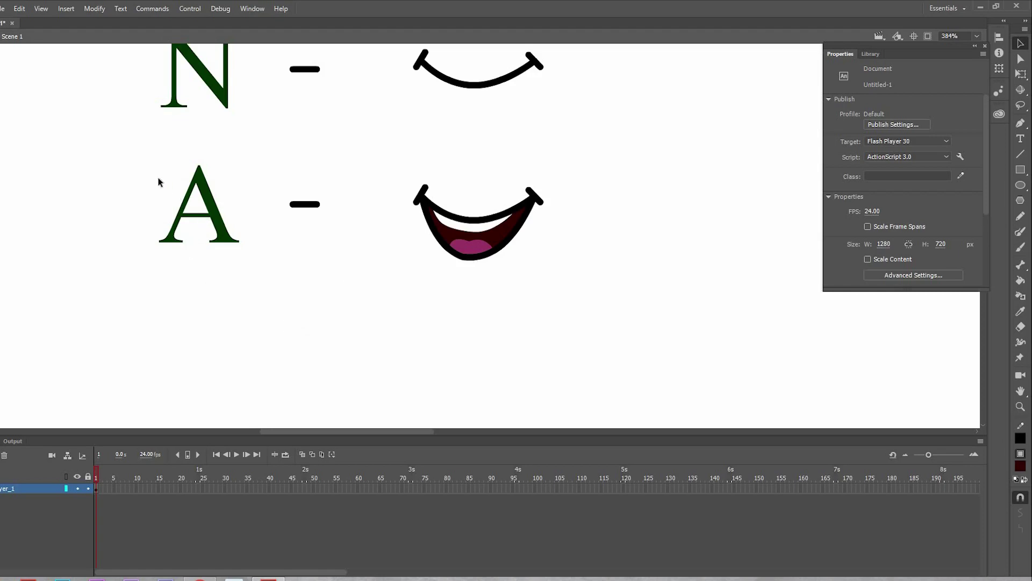
left_click_drag(116, 157, 590, 324)
left_click_drag(218, 222, 219, 363)
scroll(350, 226, "down", 3)
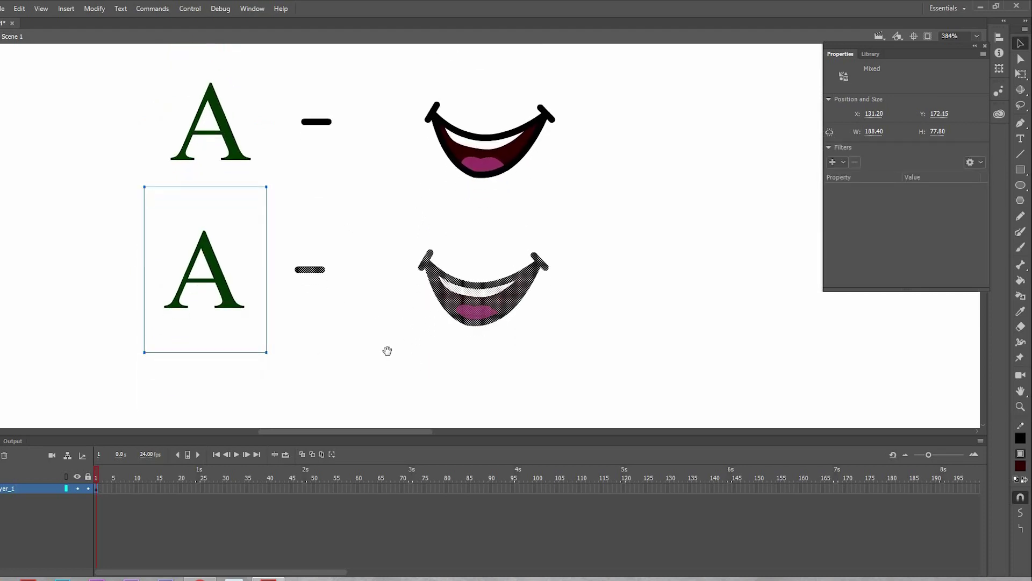
left_click(225, 308)
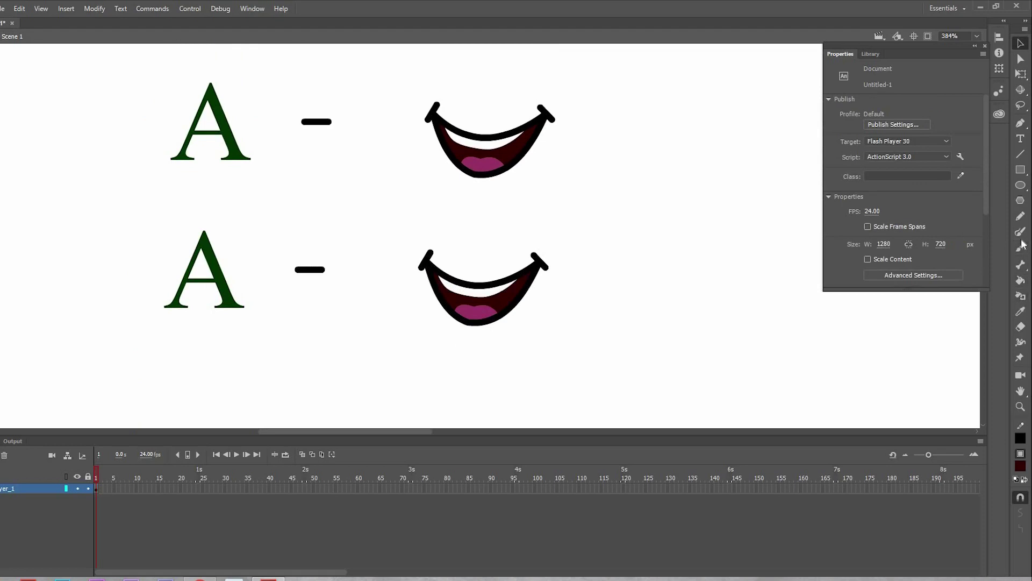
- Change the letter in the duplicated row to E
key("t")
left_click_drag(232, 280, 180, 279)
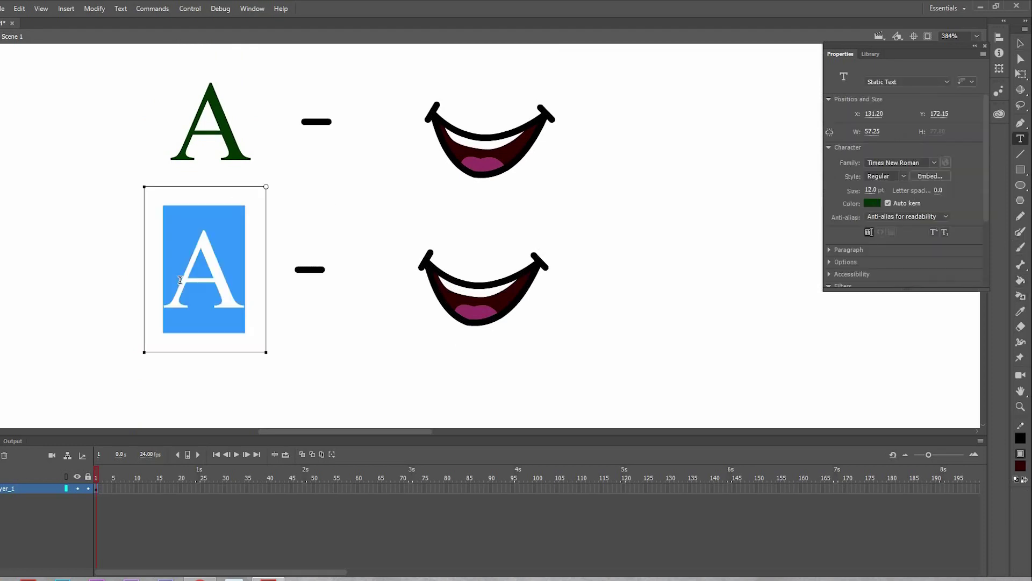
type("Ev")
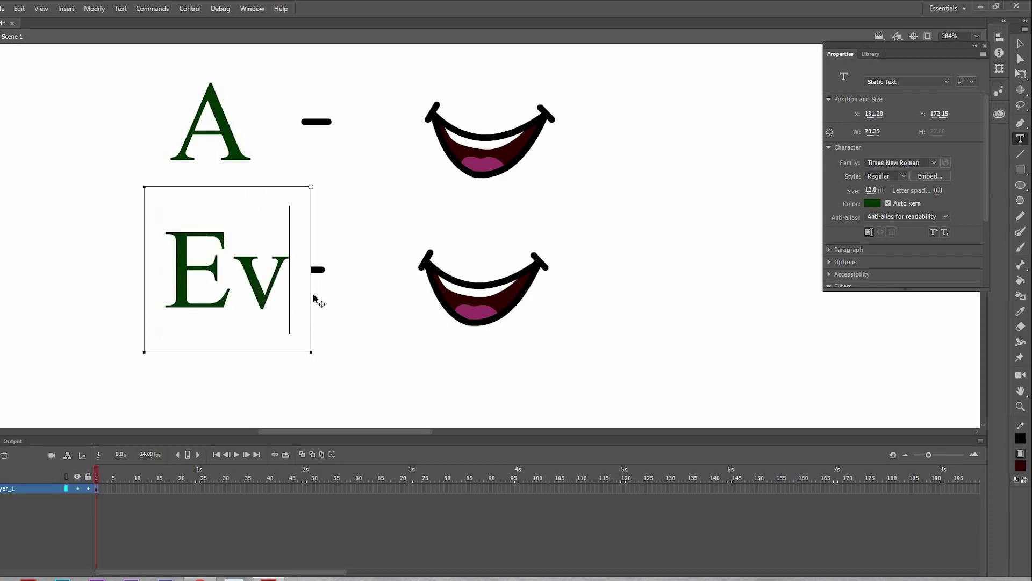
key("BackSpace")
- Flatten the E row's mouth to about 19 px high with Free Transform, keeping its width
left_click(1021, 43)
left_click(365, 302)
left_click_drag(382, 235, 584, 350)
left_click(1020, 73)
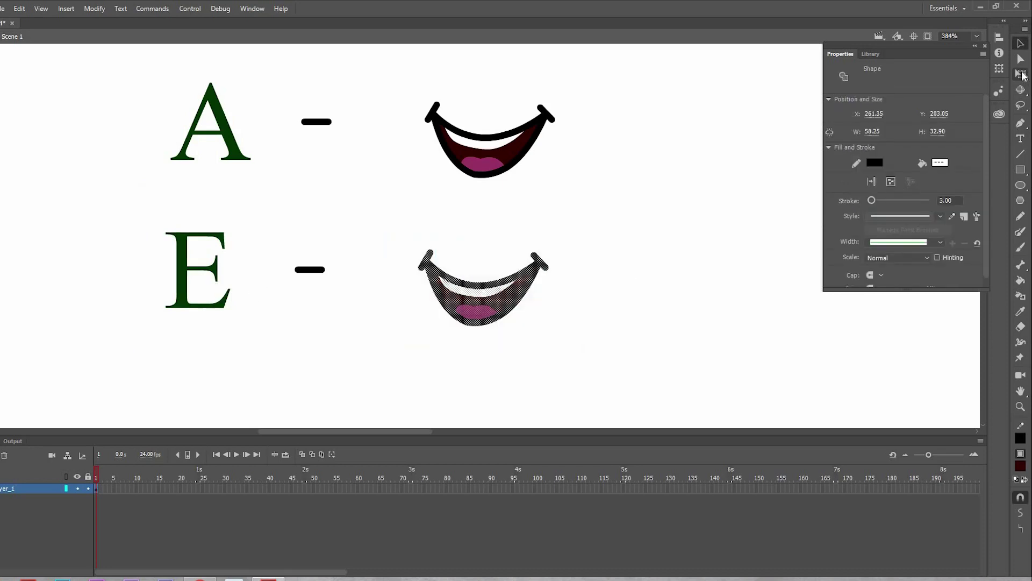
left_click_drag(484, 253, 484, 264)
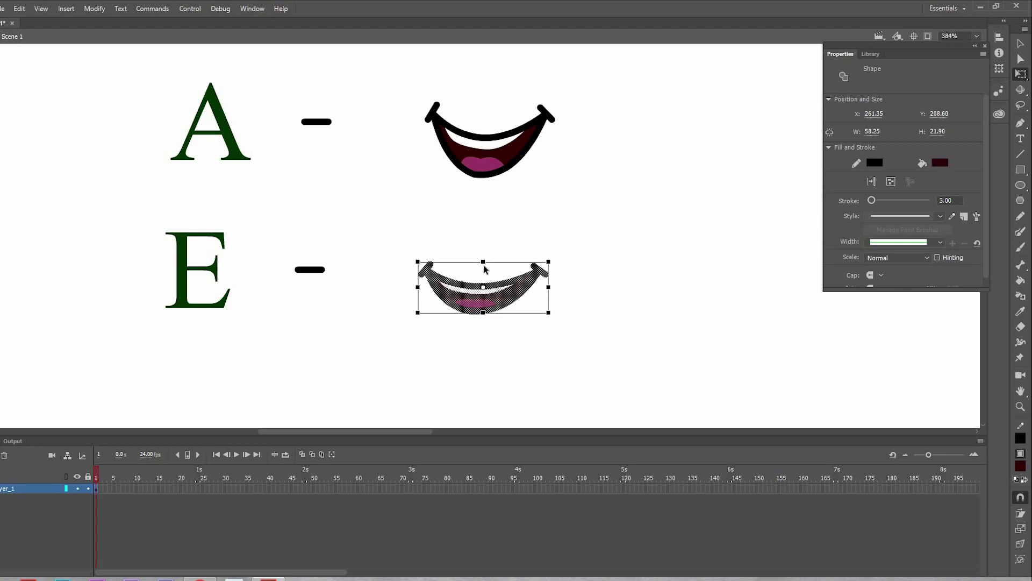
left_click_drag(483, 263, 482, 268)
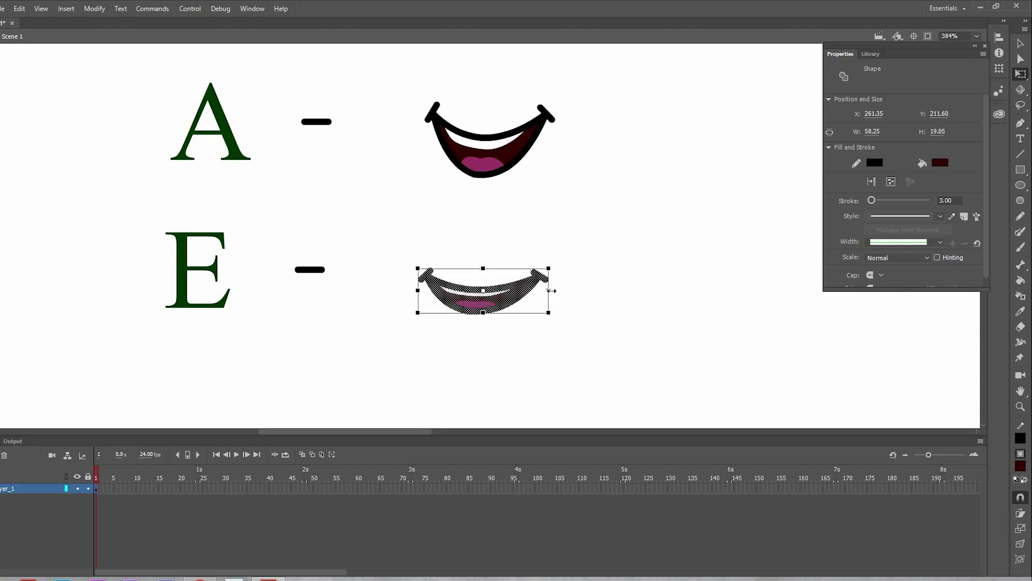
- Widen the E row's mouth to about 69 px with Free Transform, keeping its height
left_click_drag(549, 289, 563, 289)
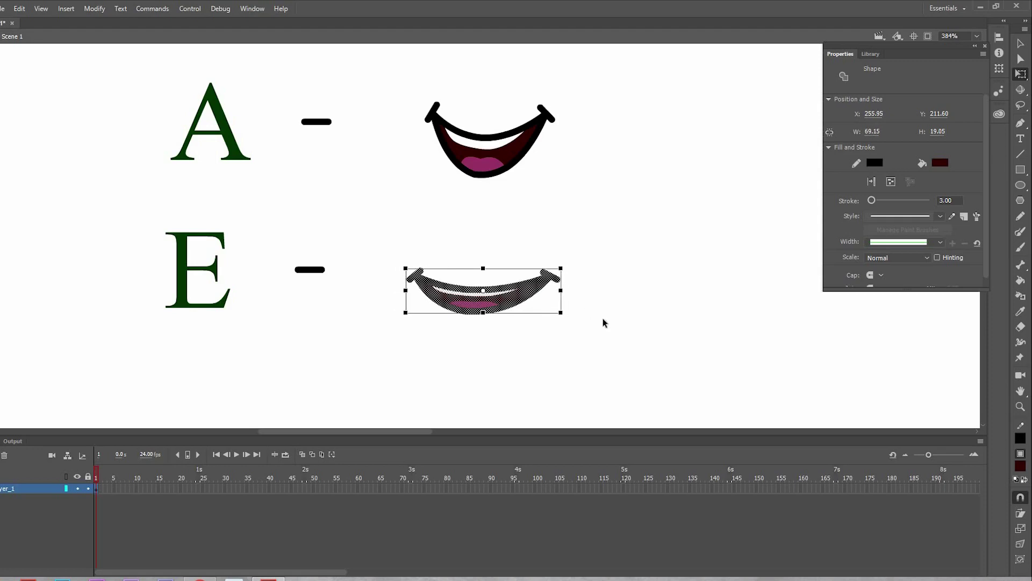
left_click(542, 371)
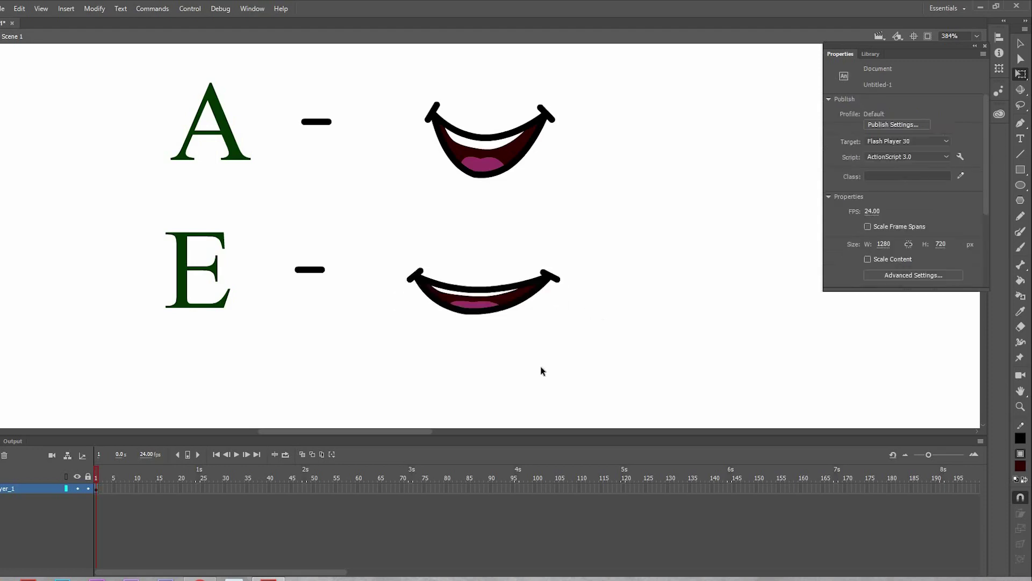
- Recolour the dark interior and the tongue of the E row's mouth white
left_click(471, 294)
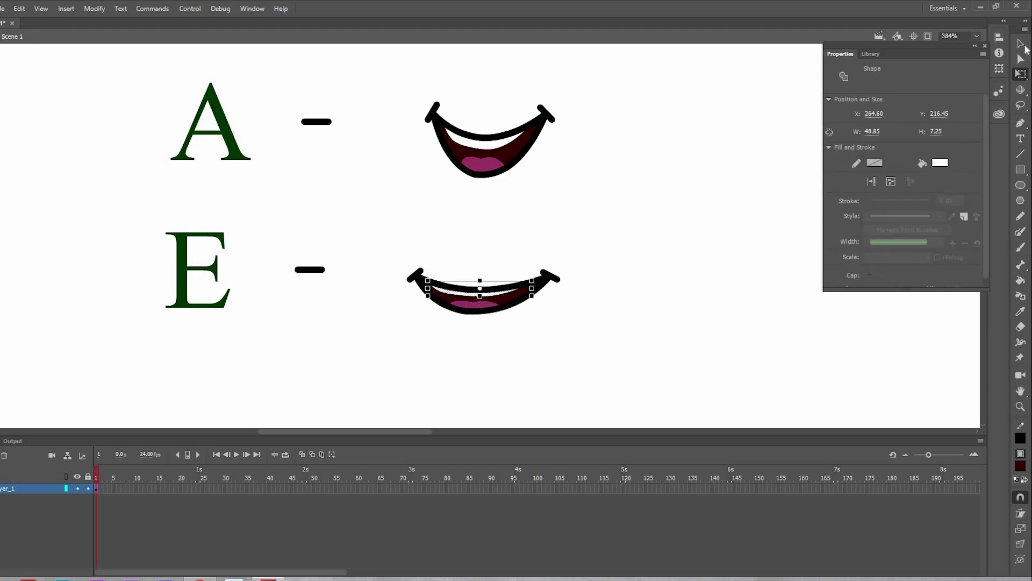
left_click(1021, 44)
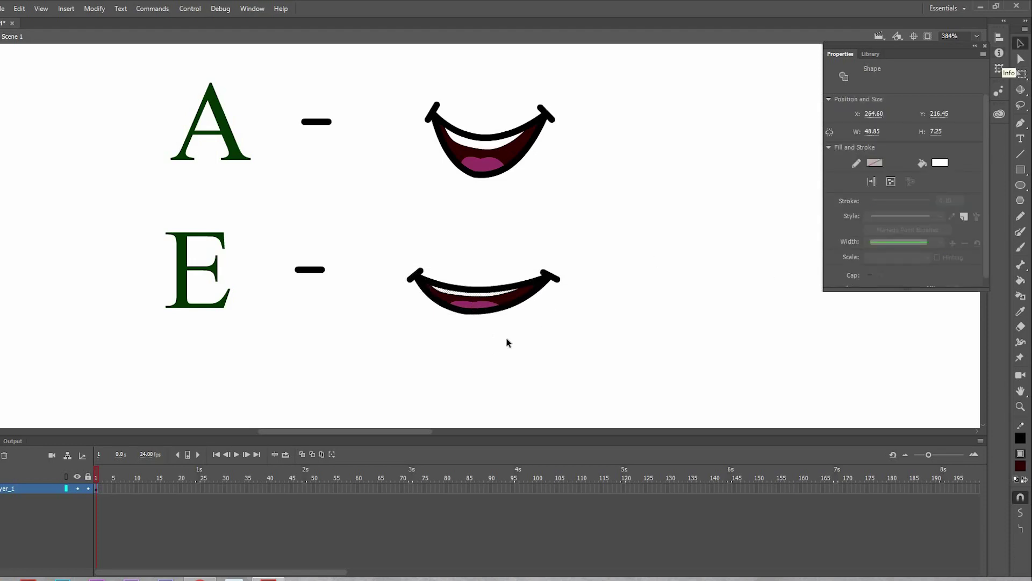
left_click(500, 299)
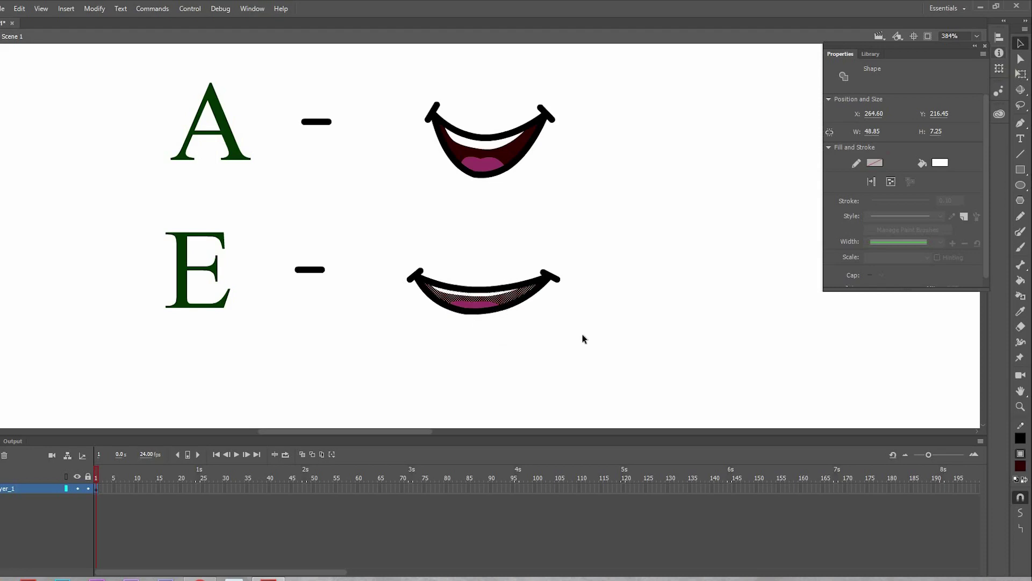
left_click(947, 164)
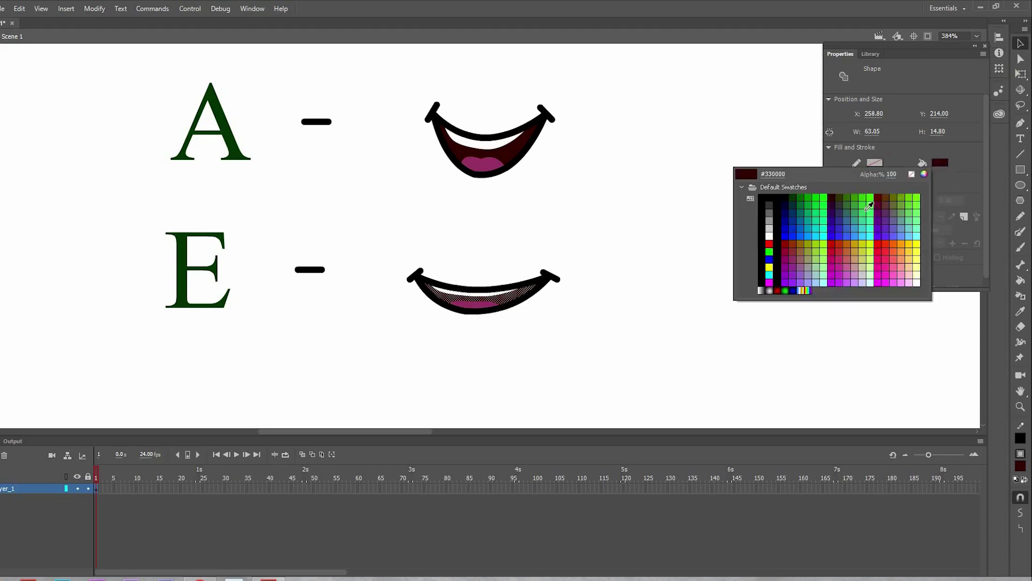
left_click(701, 247)
left_click(479, 305)
left_click(936, 163)
left_click(679, 241)
left_click(599, 362)
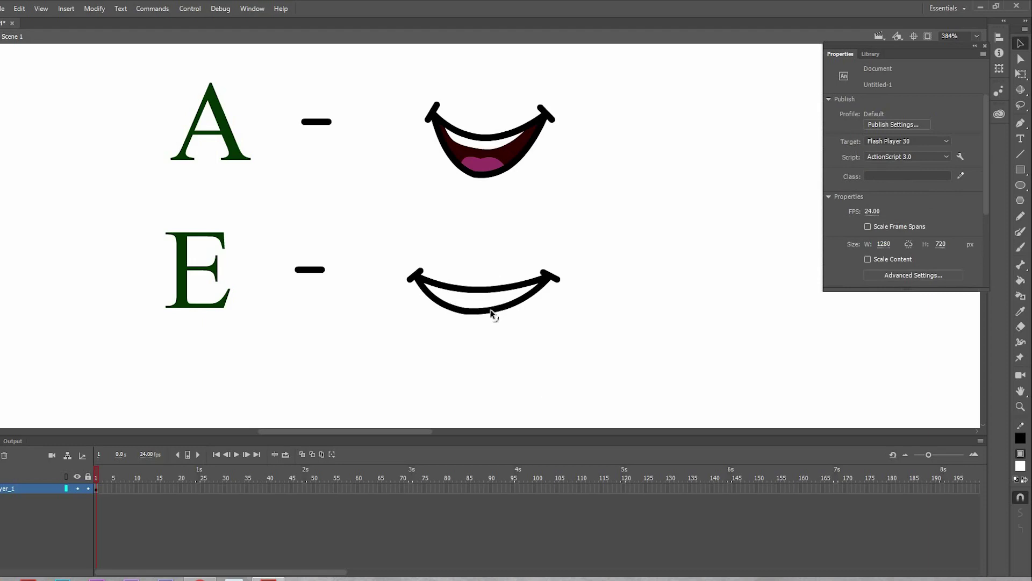
- Draw a short black line across the white inside of the E mouth and bend it slightly downward
key("n")
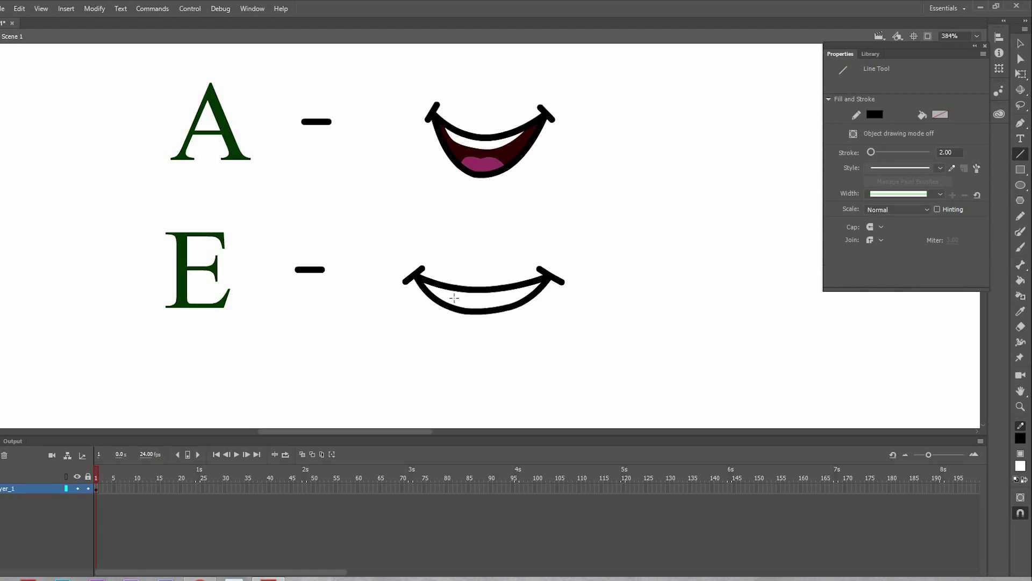
left_click_drag(458, 297, 508, 300)
key("v")
left_click_drag(491, 302, 490, 307)
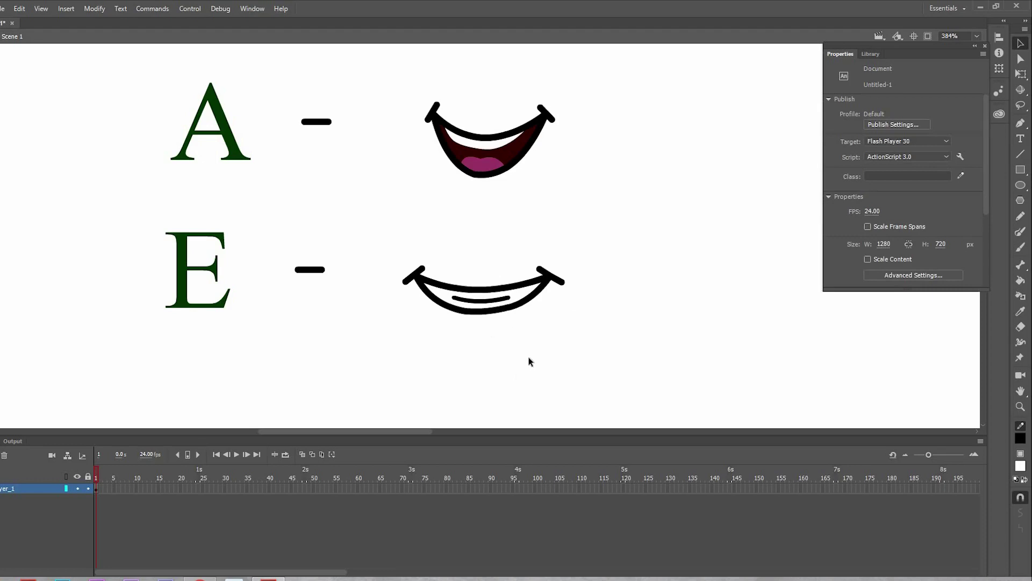
- Duplicate the whole A row, with letter, dash and mouth, directly below the E row
key("ctrl+minus")
left_click_drag(529, 371, 527, 339)
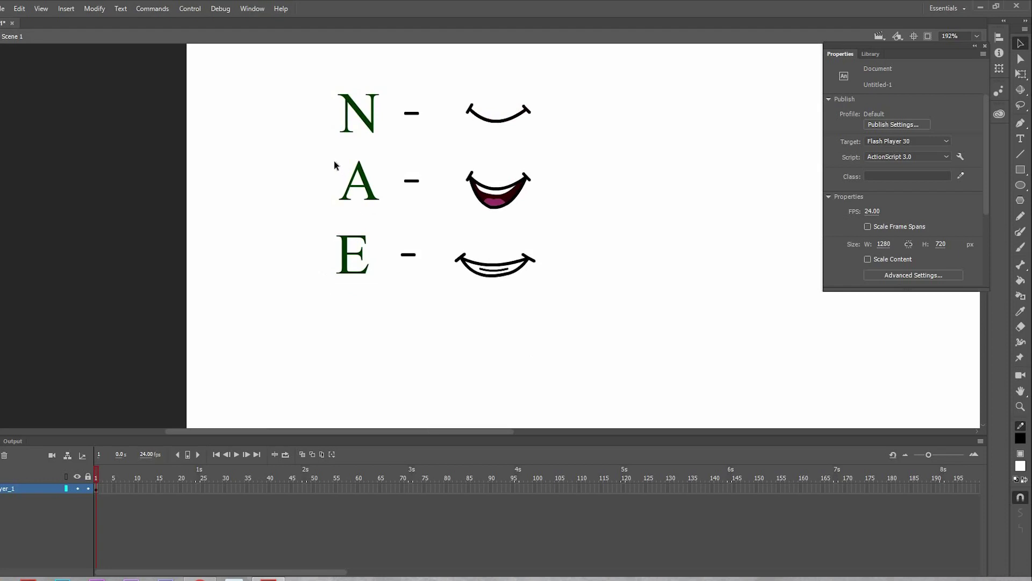
left_click_drag(332, 153, 554, 226)
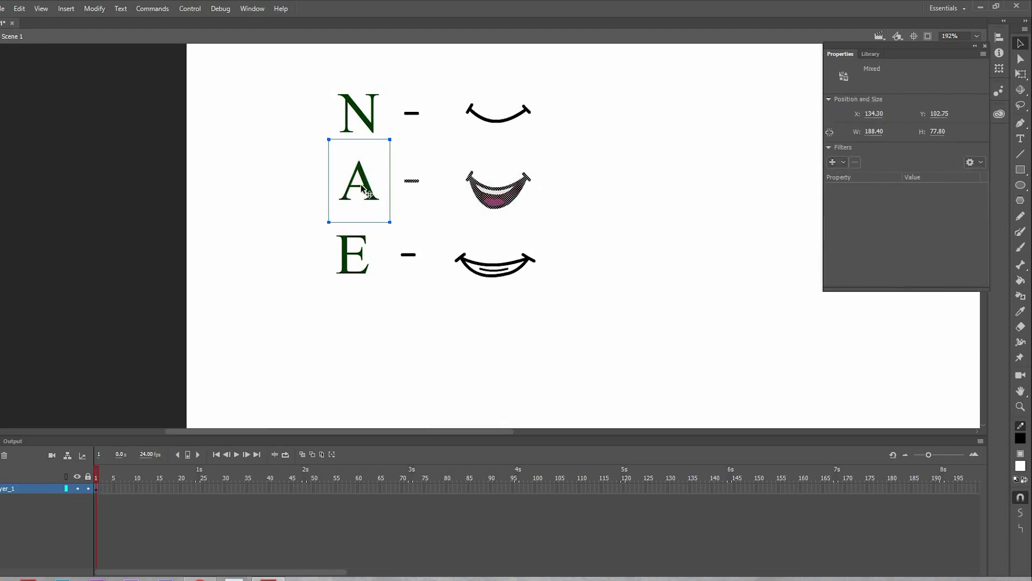
left_click_drag(366, 212, 359, 334)
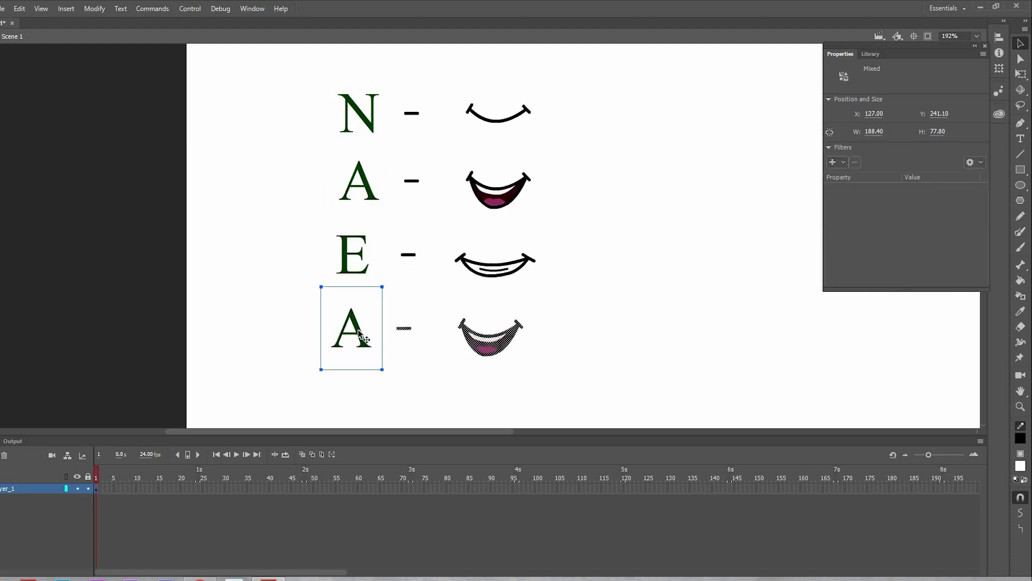
left_click(395, 373)
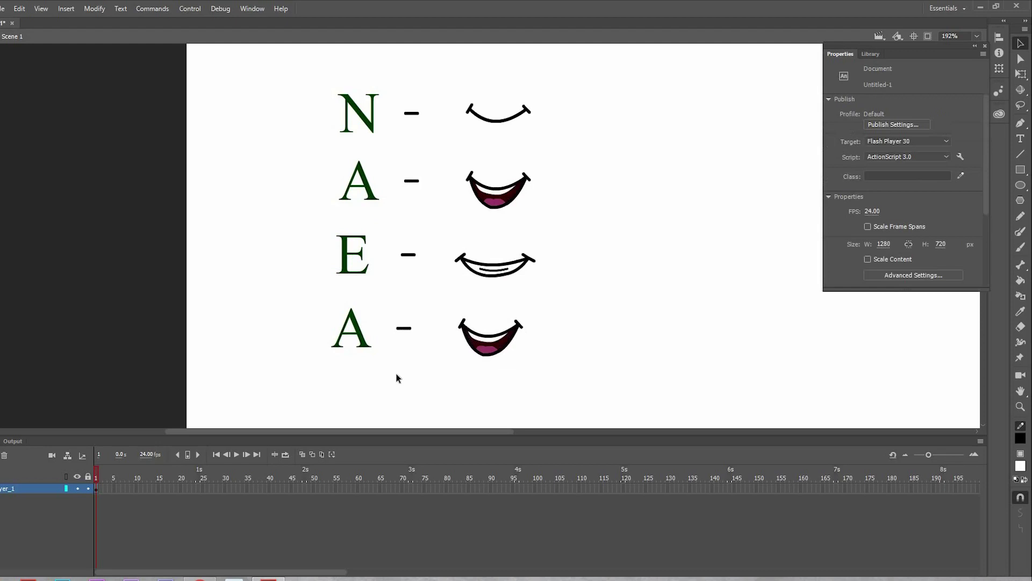
- Change the letter in the new bottom row to I
key("t")
left_click(360, 329)
left_click_drag(360, 329, 326, 334)
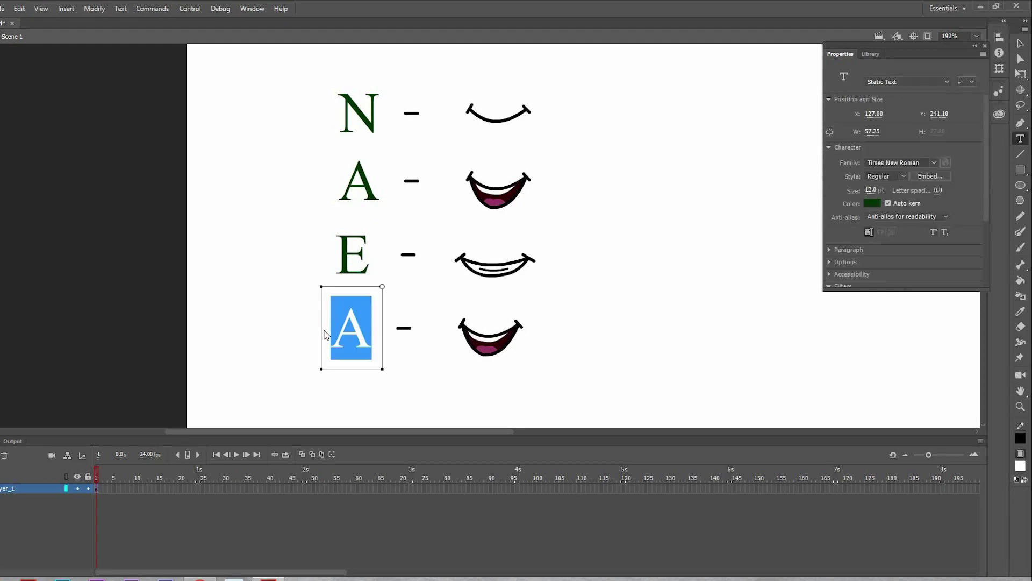
type("I")
key("Escape")
left_click(591, 330)
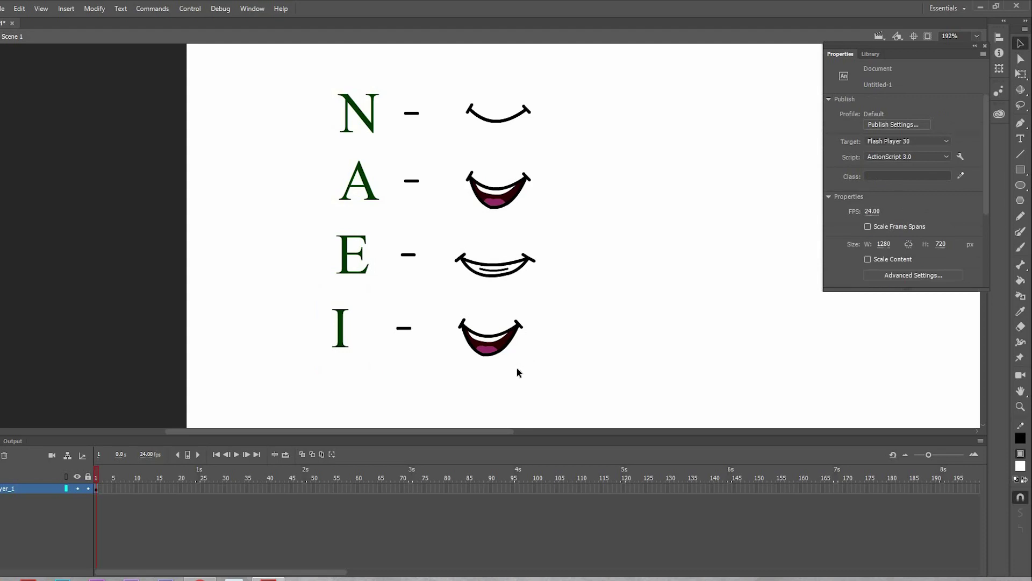
- Stretch the black outline of the I row's mouth to about 42 px high with Free Transform and shift it slightly into place
mouse_move(442, 313)
left_mouse_down()
mouse_move(463, 358)
mouse_move(549, 379)
left_mouse_up()
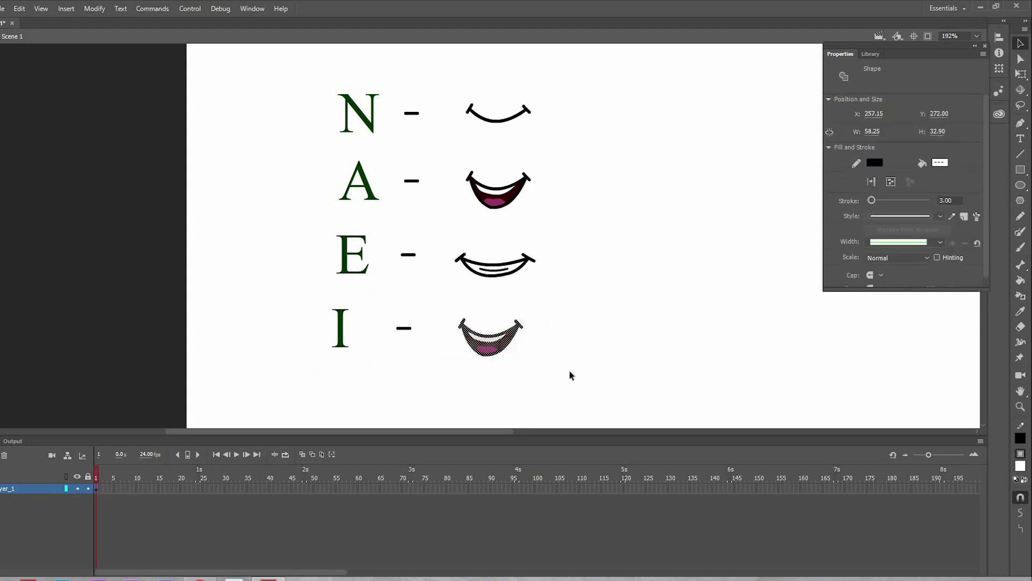
left_click(527, 423)
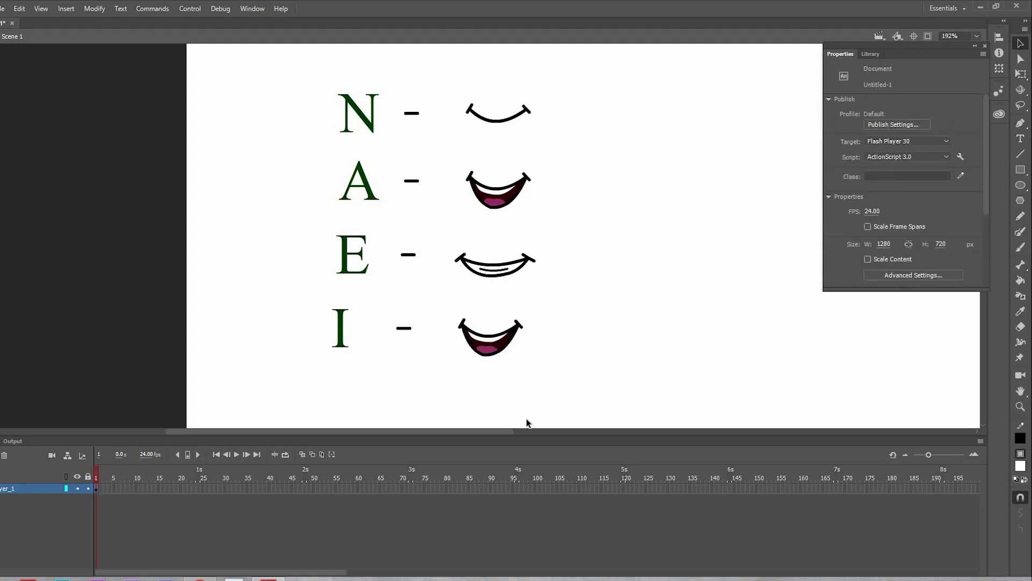
key("ctrl+equal")
left_click_drag(505, 382, 482, 253)
key("q")
left_click(474, 344)
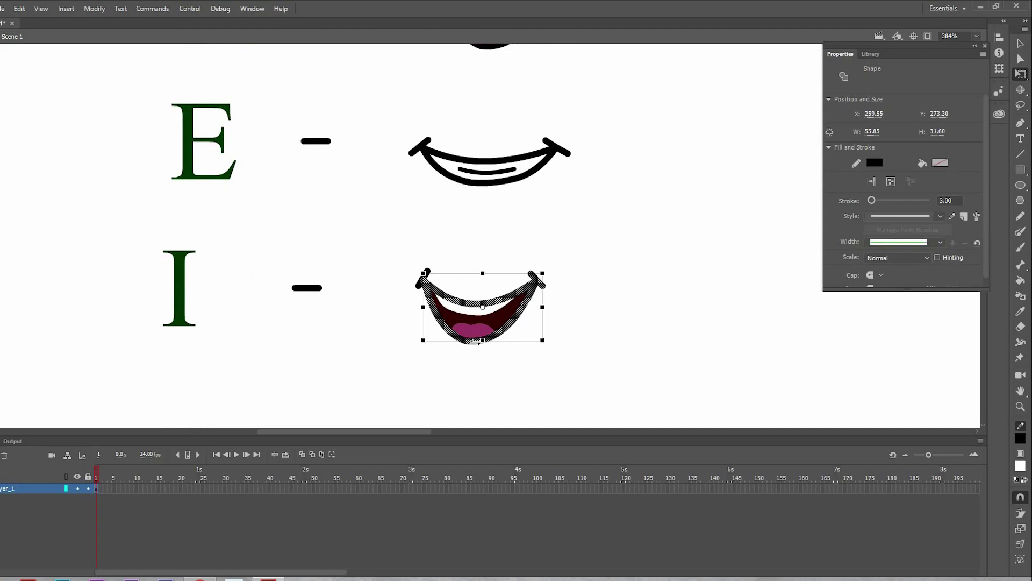
left_click_drag(483, 340, 482, 354)
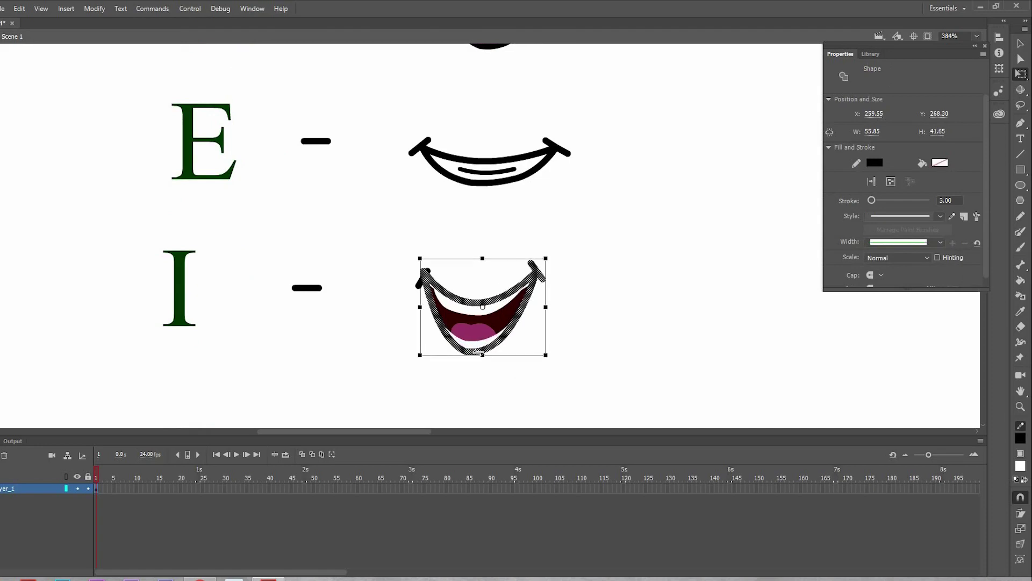
left_click_drag(477, 350, 476, 355)
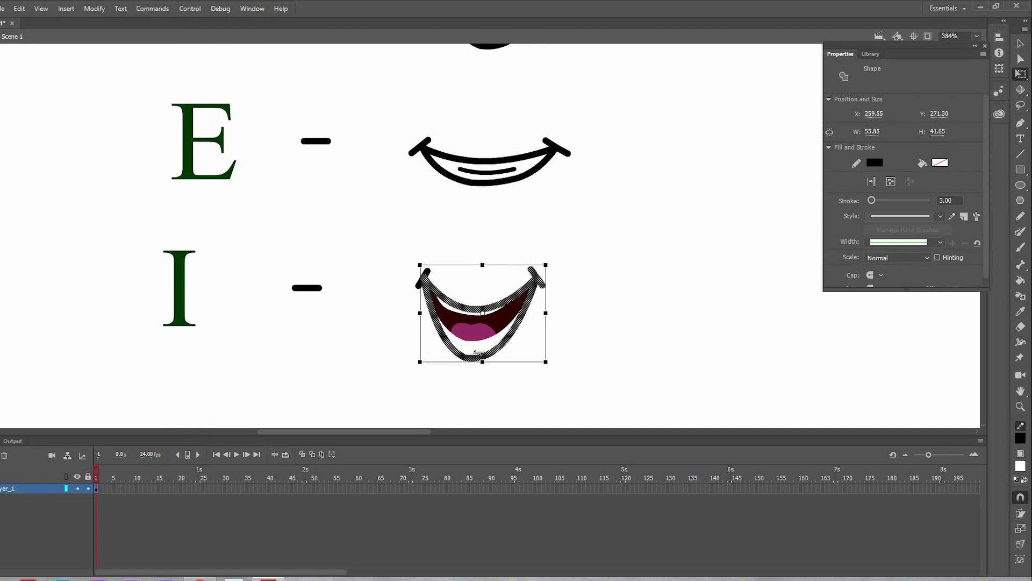
key("Up")
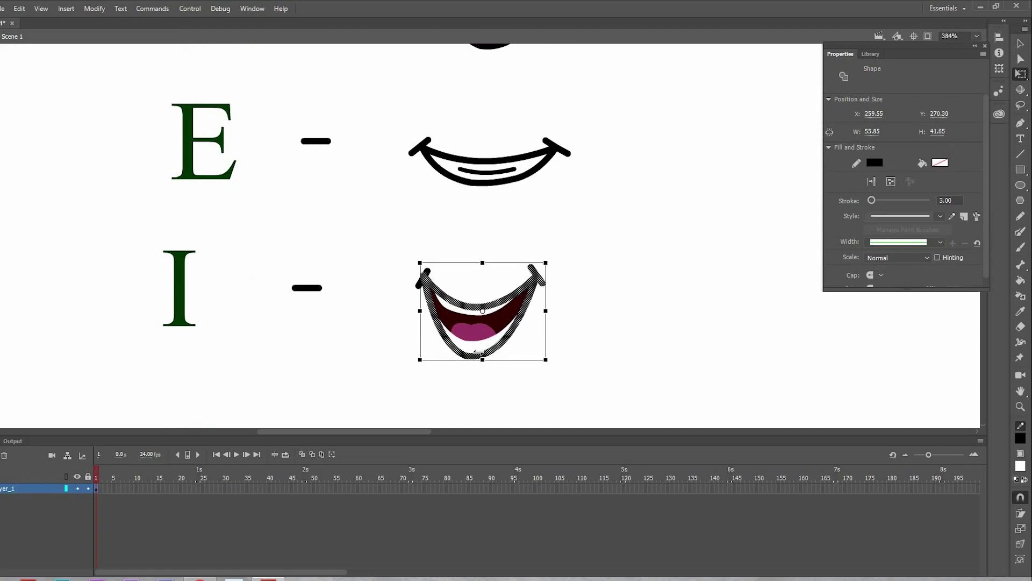
left_click_drag(478, 352, 477, 352)
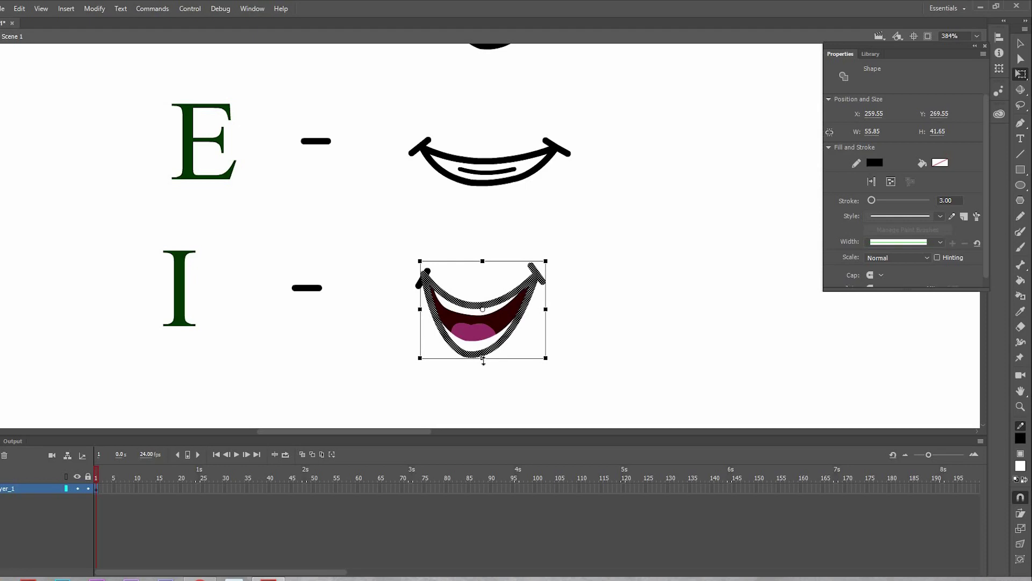
left_click_drag(483, 358, 485, 356)
left_click(487, 385)
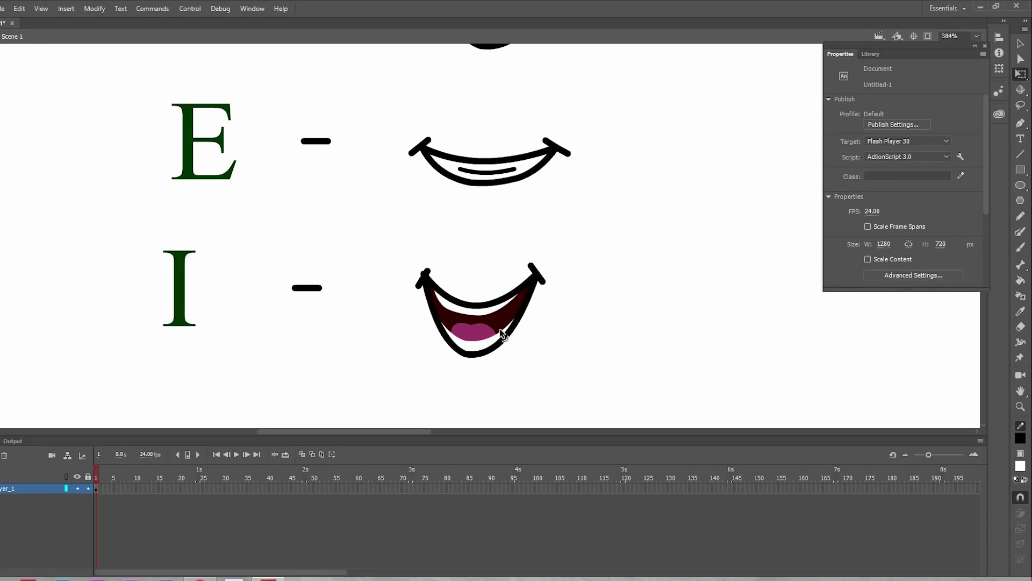
- Delete the I mouth's tongue and fill the empty lower area with dark red #330000 using the Paint Bucket
left_click(479, 333)
key("Delete")
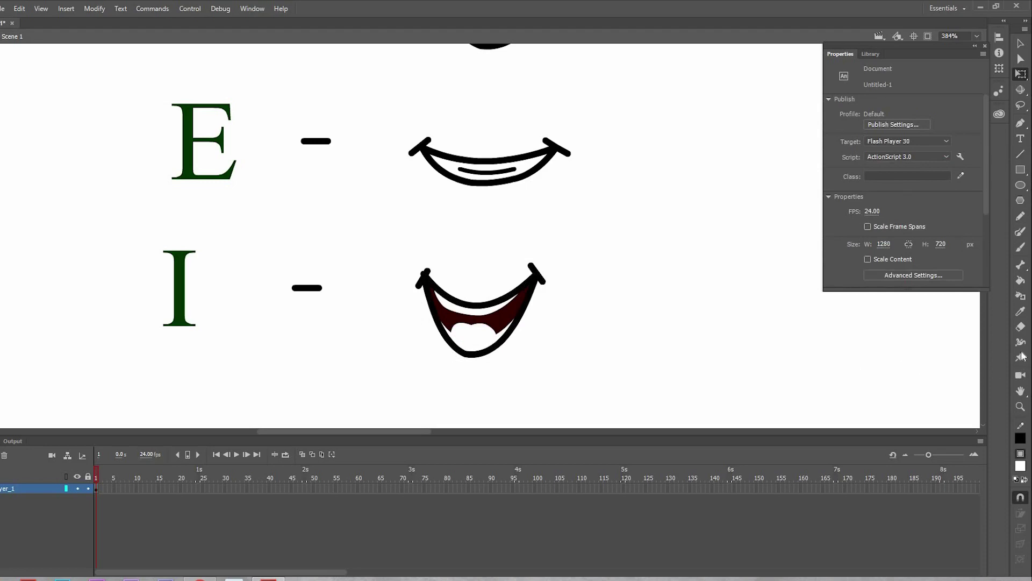
left_click(1021, 280)
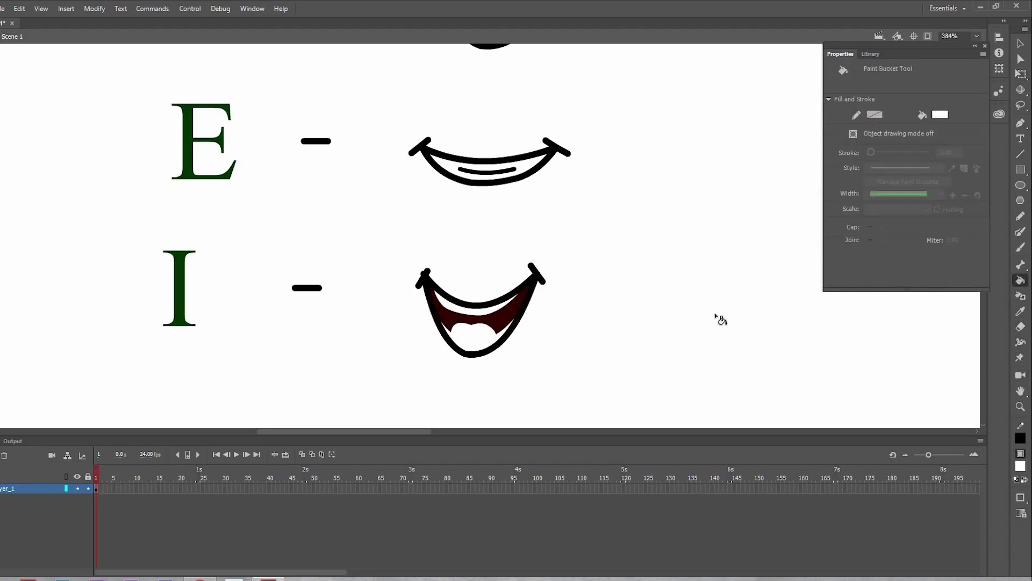
left_click(1021, 465)
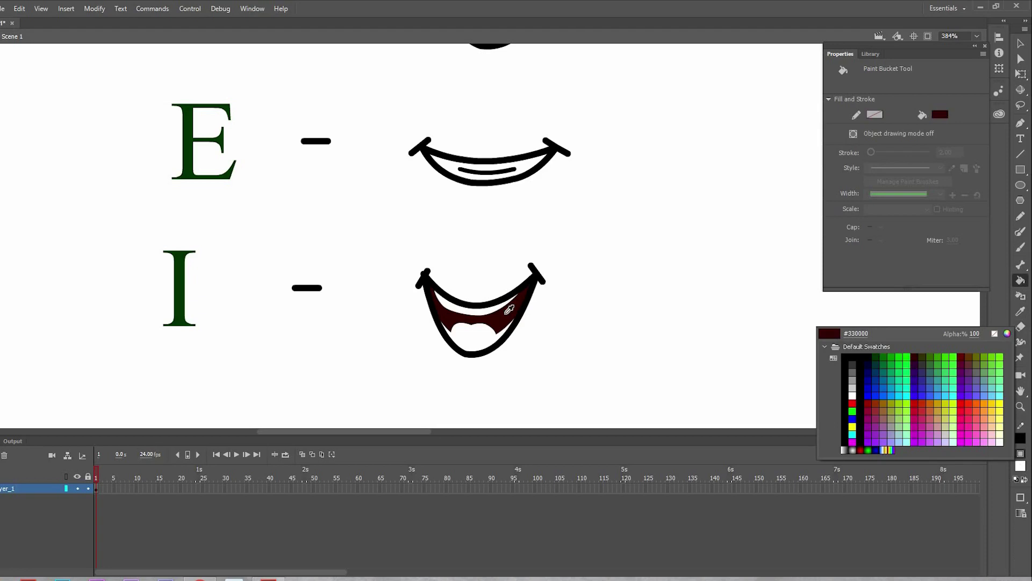
left_click(508, 306)
left_click(478, 344)
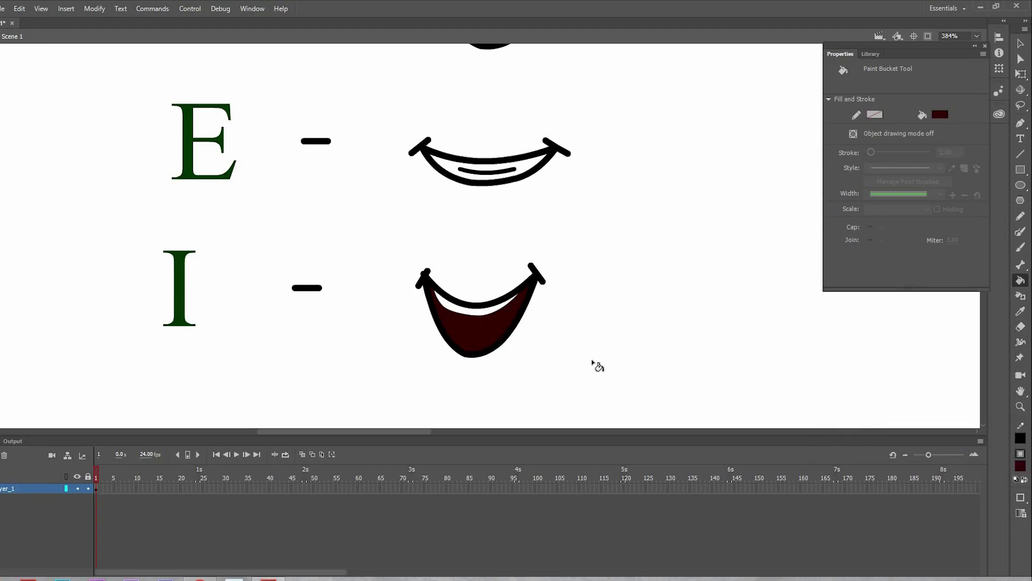
- Draw a line across the bottom of the I mouth, bend it upward into an arc and delete the ends sticking out
key("n")
left_click_drag(440, 344, 507, 344)
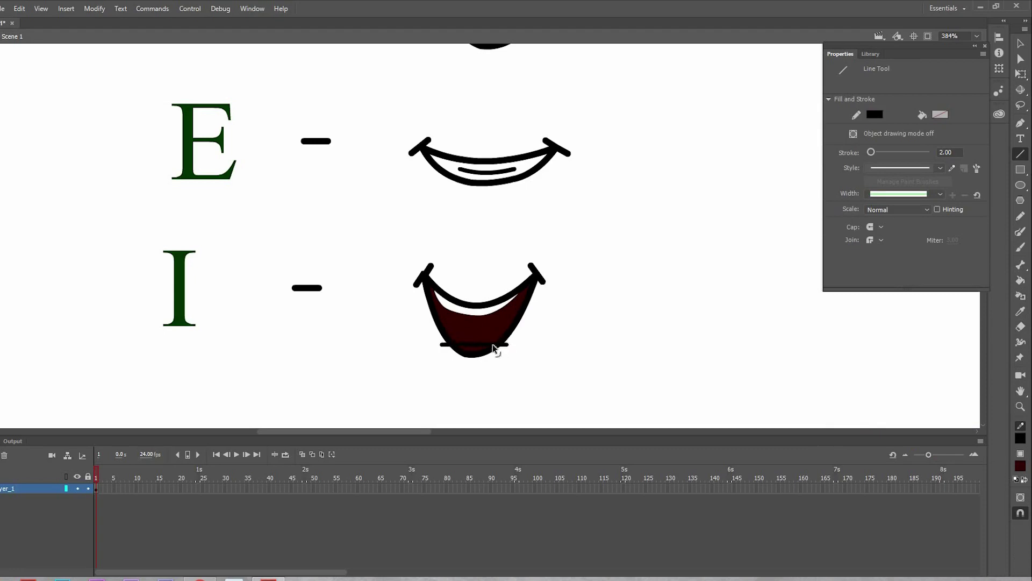
key("v")
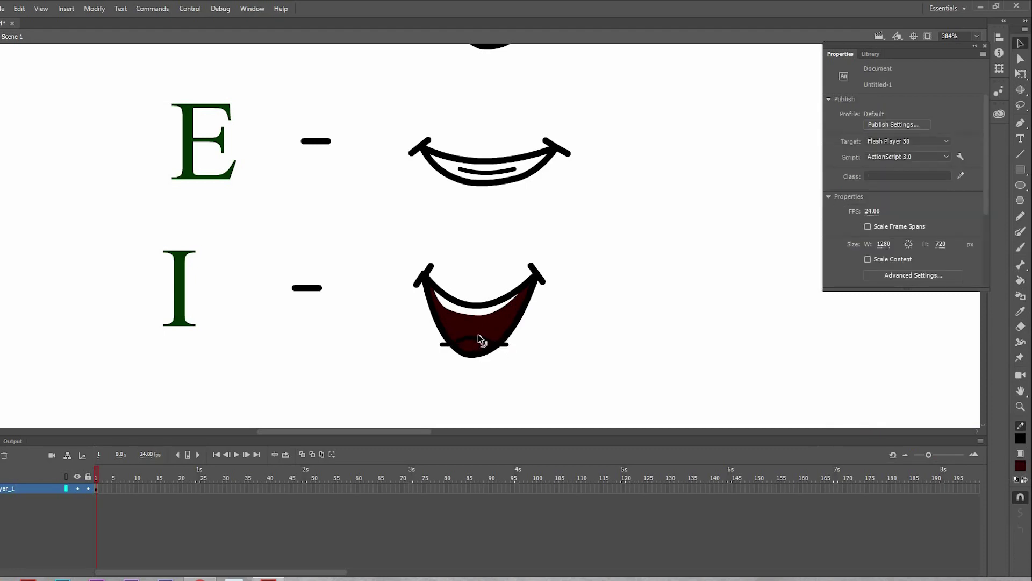
left_click(444, 345)
key("Delete")
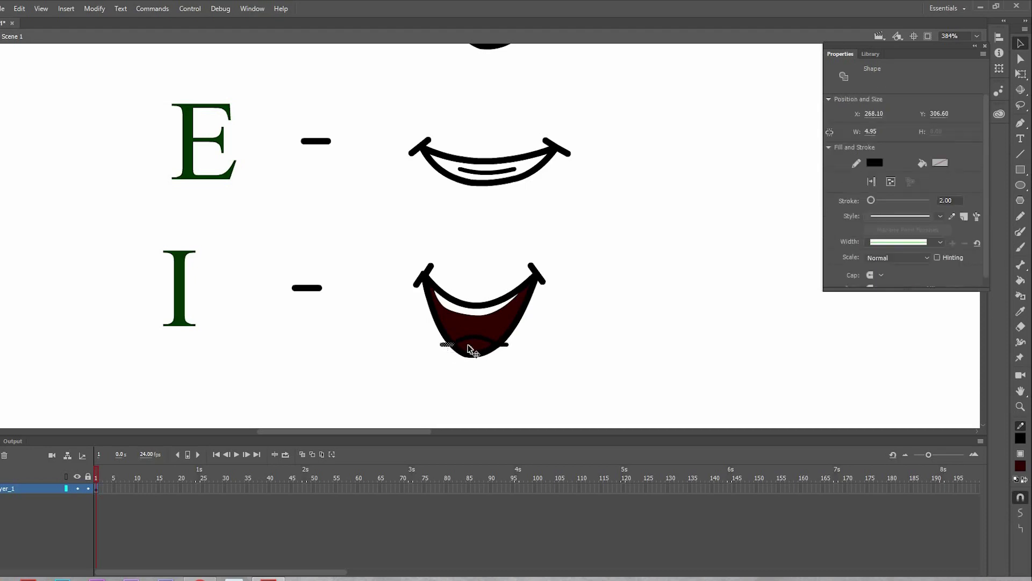
left_click(503, 347)
key("Delete")
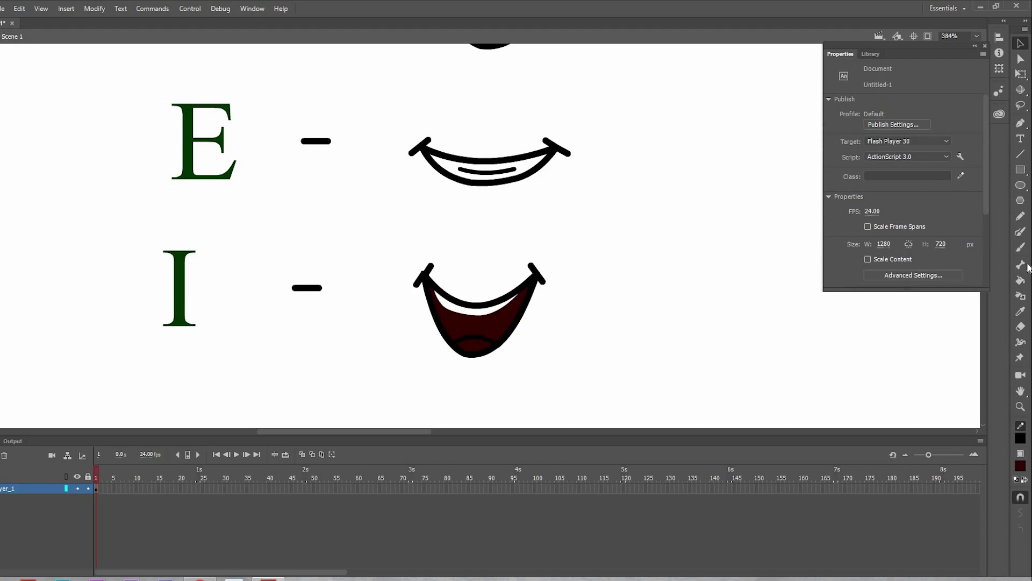
- Fill the area under the arc at the bottom of the I mouth with white to form lower teeth
left_click(1020, 280)
left_click(1021, 466)
left_click(852, 396)
left_click(474, 347)
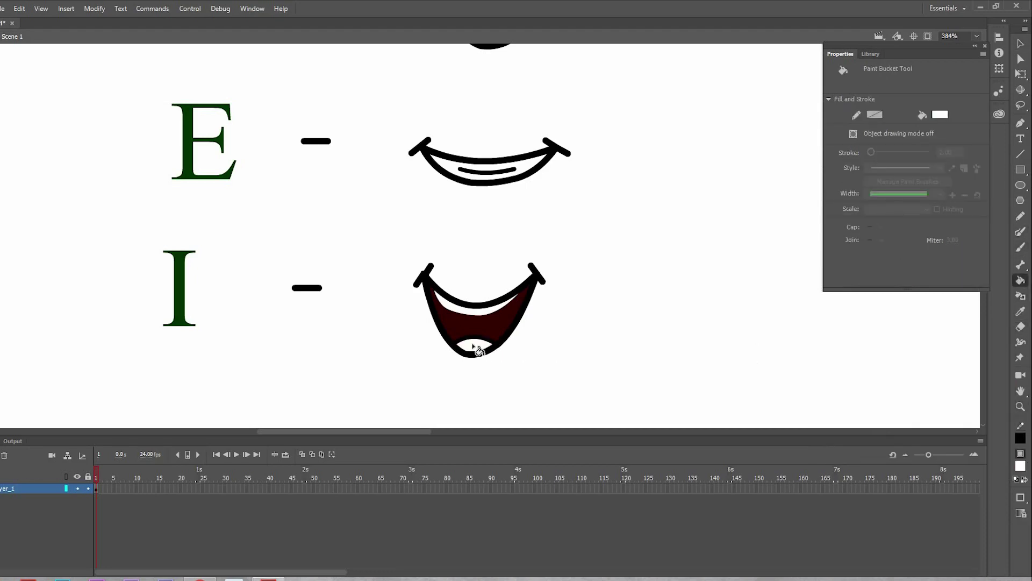
key("v")
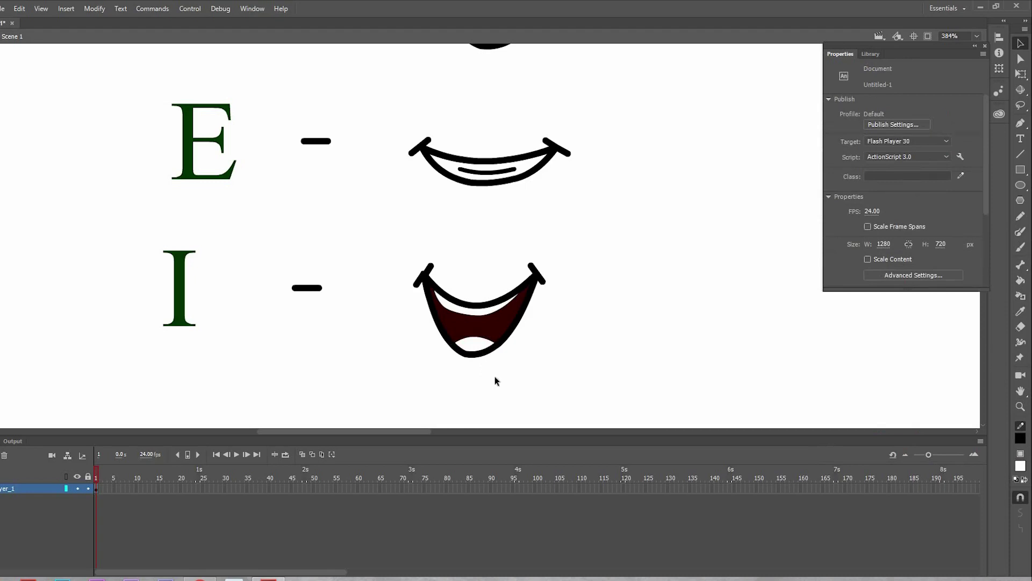
- Set the line stroke to 1 and draw two short lines meeting mid-way along the top of the I mouth's lower teeth
left_click(1020, 154)
left_click(953, 151)
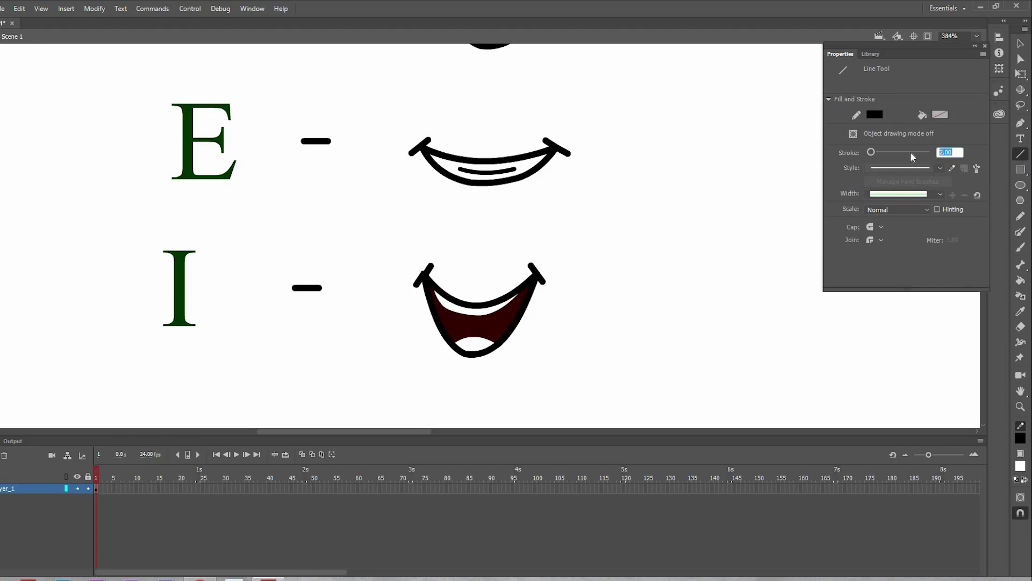
type("1")
key("Return")
key("ctrl+=")
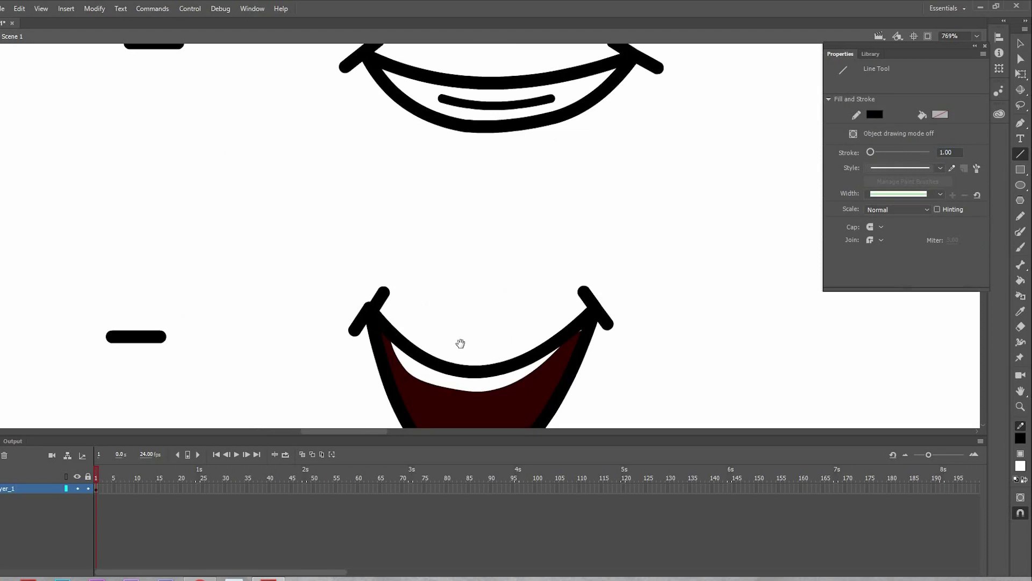
left_click_drag(460, 345, 426, 172)
left_click_drag(430, 265, 437, 265)
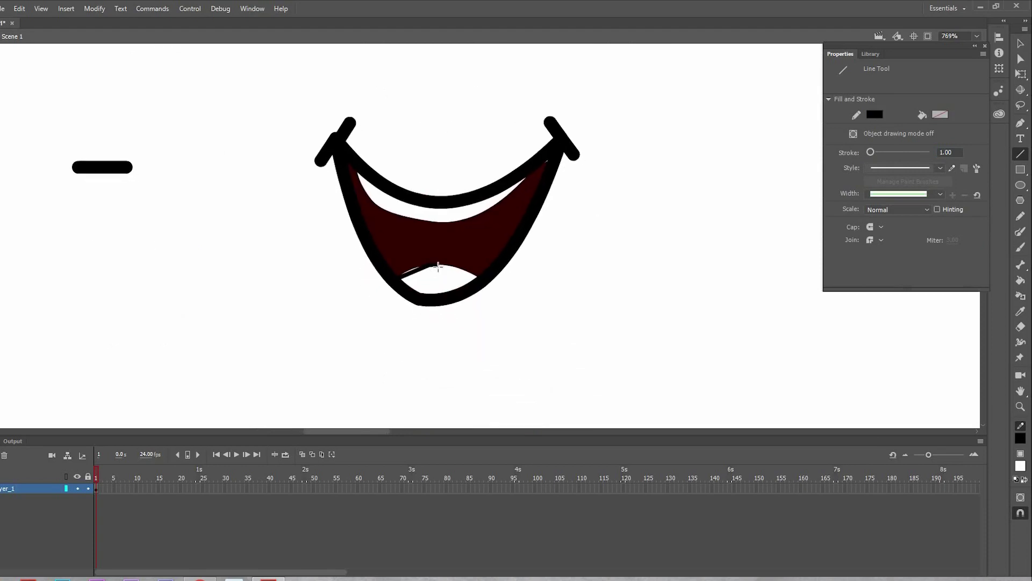
left_click_drag(438, 265, 474, 280)
- Bend the two short lines above the lower teeth upward into a pair of rounded humps for the tongue
key("v")
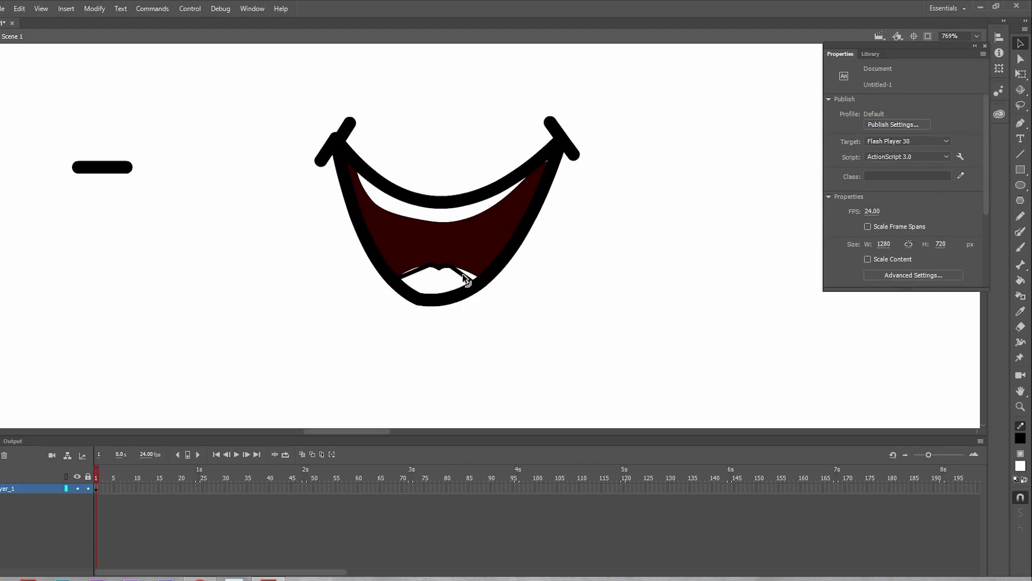
left_click_drag(472, 279, 468, 275)
left_click_drag(415, 277, 411, 270)
- Draw a line across the I mouth's lower teeth beneath the humps and bend it downward to close the tongue shape
key("n")
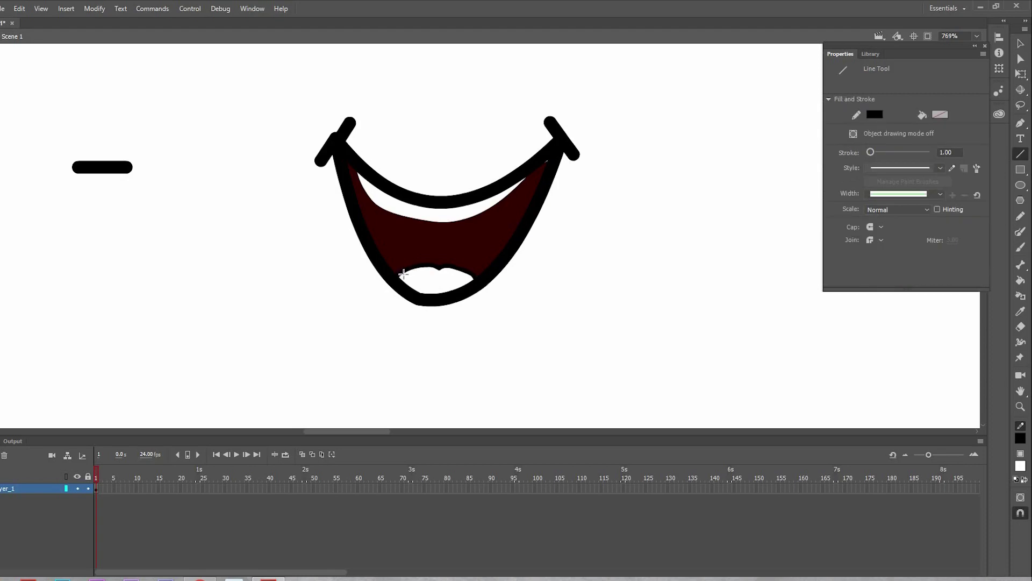
left_click_drag(403, 272, 462, 276)
key("ctrl+z")
left_click_drag(403, 273, 455, 281)
key("ctrl+z")
key("v")
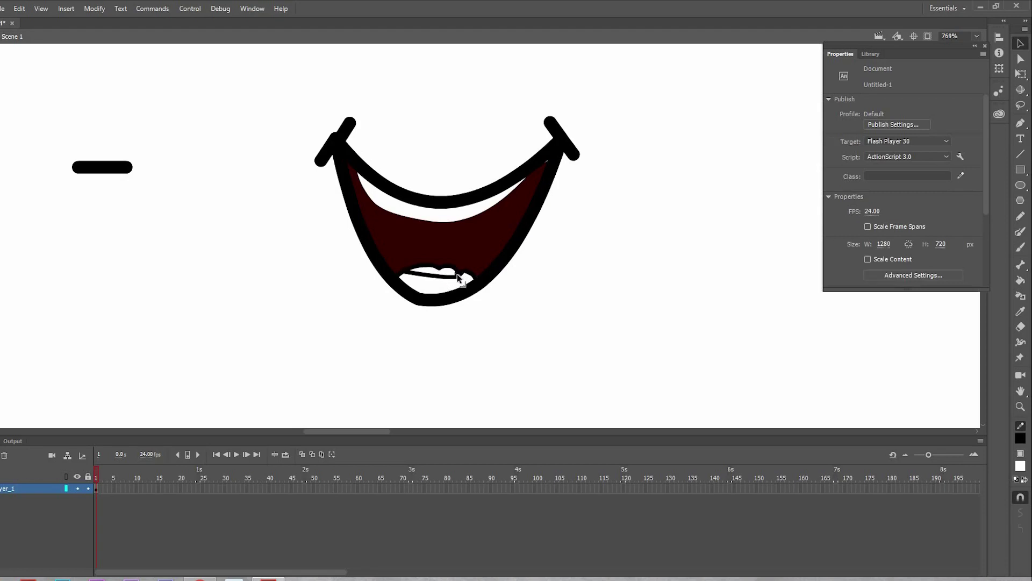
left_click_drag(457, 273, 469, 275)
- Fill the I mouth's tongue with the pink sampled from the A mouth's tongue using the Paint Bucket
left_click(1020, 281)
left_click_drag(558, 247, 570, 367)
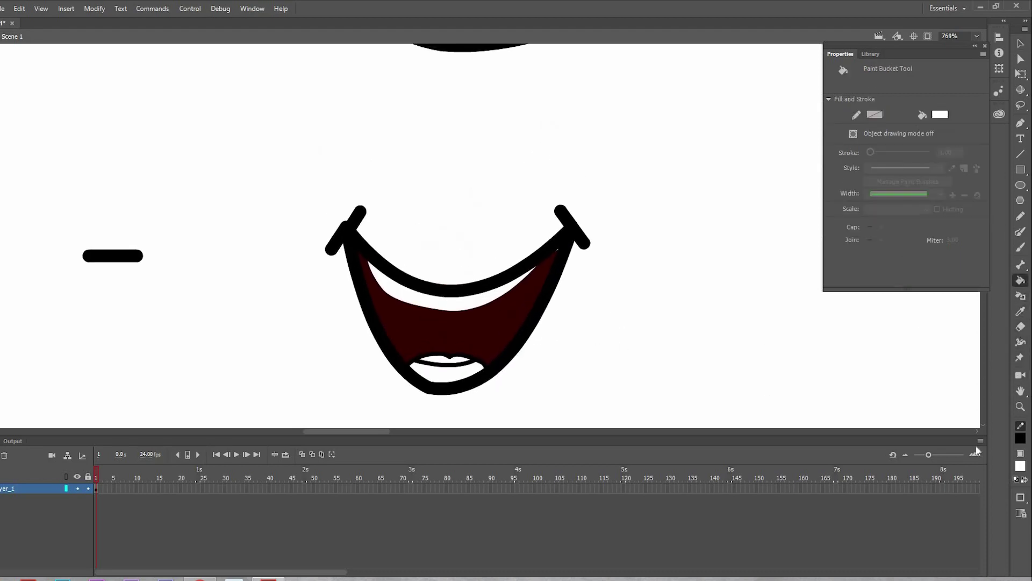
left_click(1020, 465)
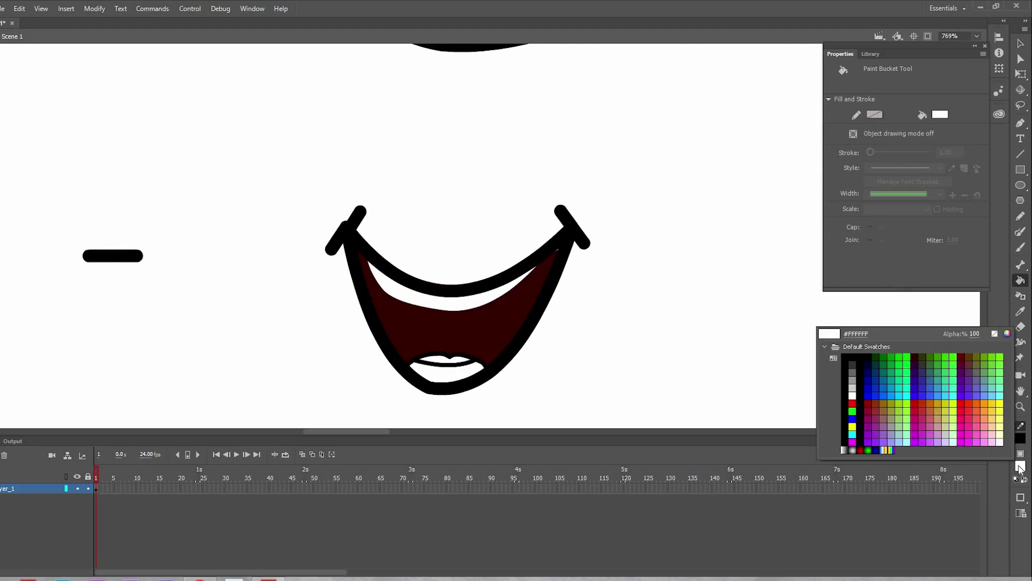
key("ctrl+minus")
left_click(606, 300)
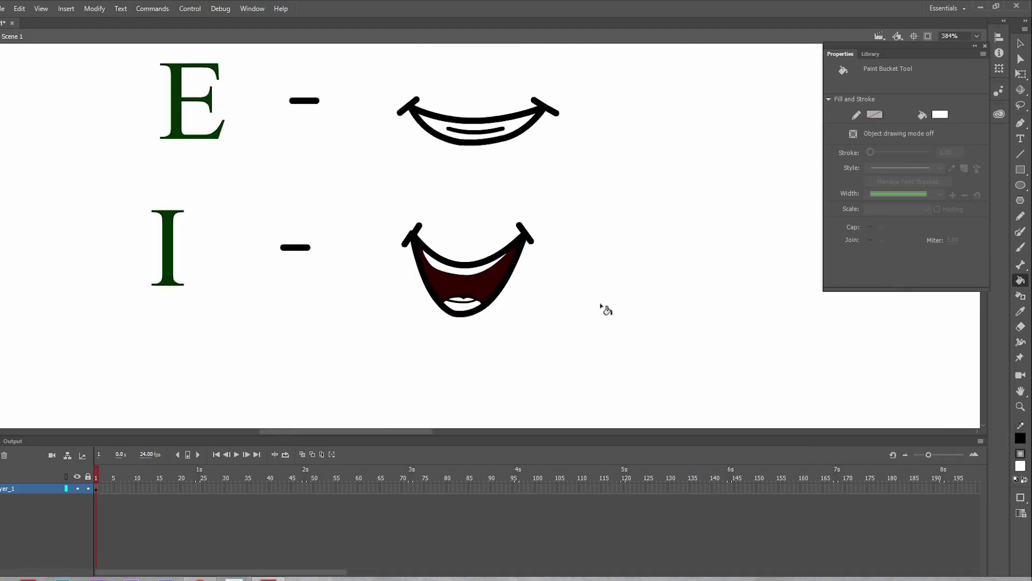
scroll(597, 285, "up", 3)
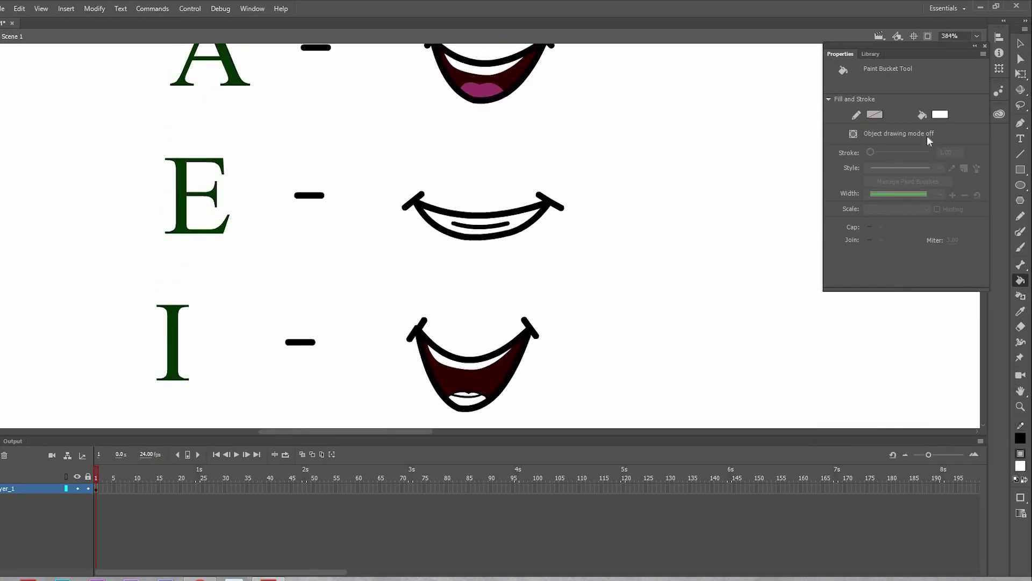
left_click(941, 114)
left_click(481, 89)
left_click(476, 400)
- Delete the black outline strokes around the I mouth's pink tongue
key("ctrl+=")
scroll(449, 203, "down", 4)
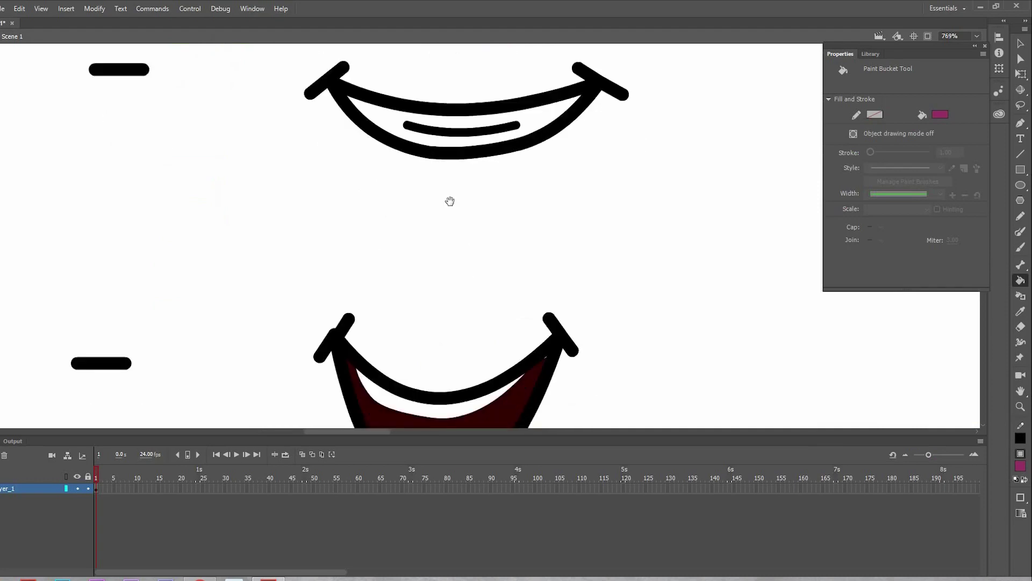
key("v")
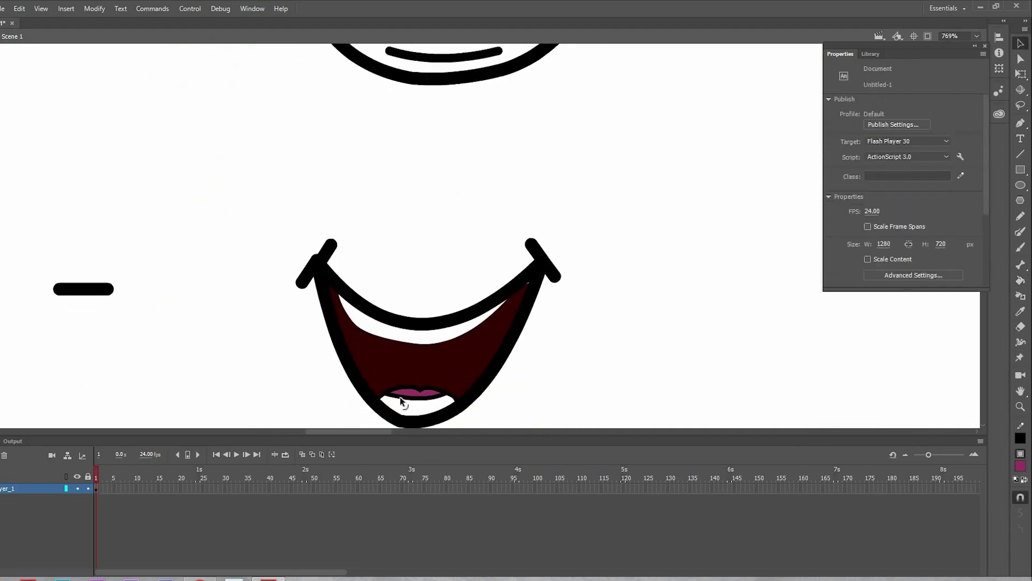
left_click(400, 399)
left_click(399, 397)
left_click(396, 394)
left_click(426, 389)
left_click(427, 386)
key("Delete")
key("ctrl+minus")
key("ctrl+minus")
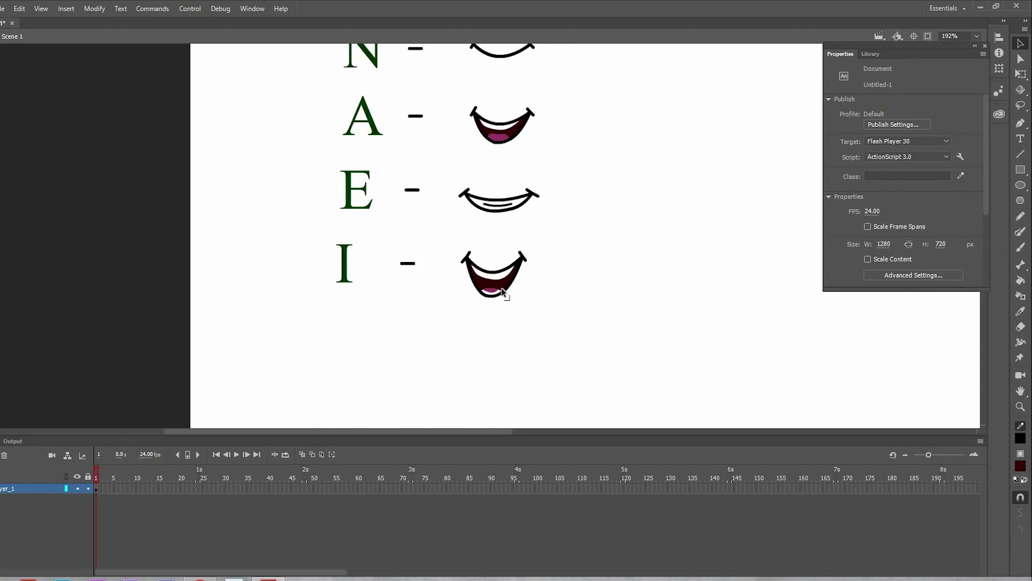
- Reshape the edges of the I mouth's tongue slightly, giving its underside a deeper curve
key("ctrl+equal")
key("ctrl+equal")
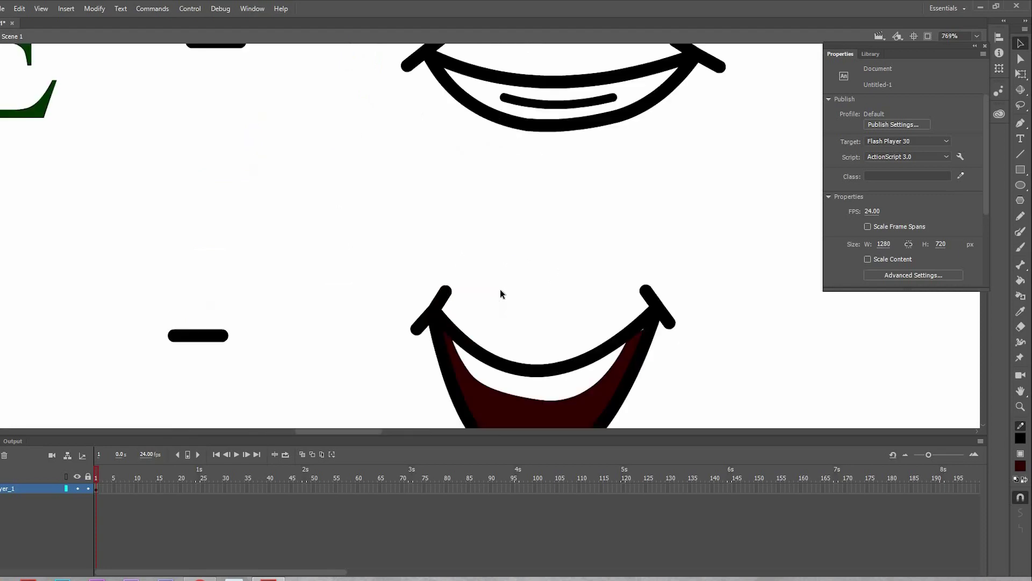
left_click_drag(535, 362, 499, 150)
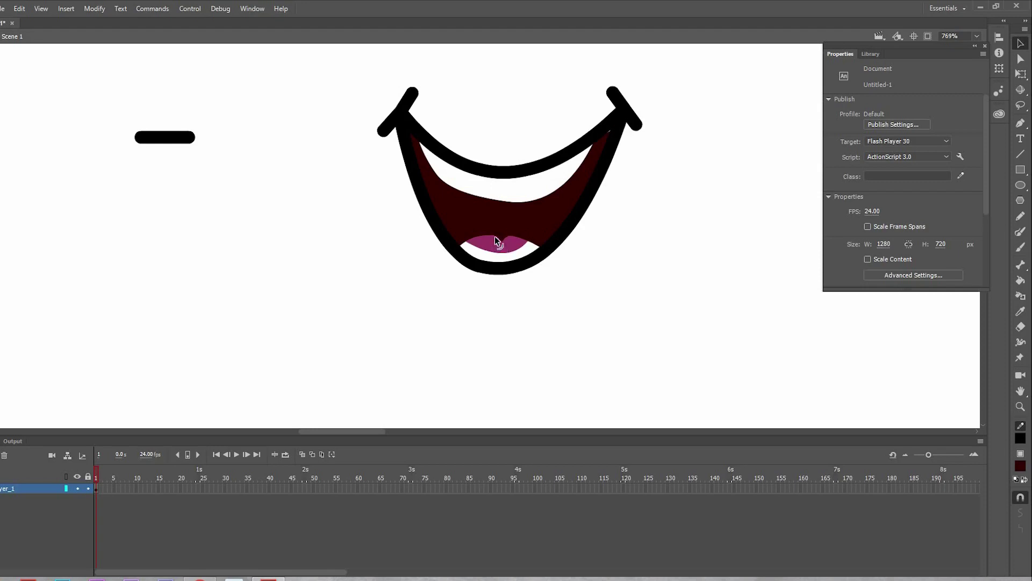
left_click_drag(495, 236, 650, 420)
key("ctrl+minus")
key("ctrl+minus")
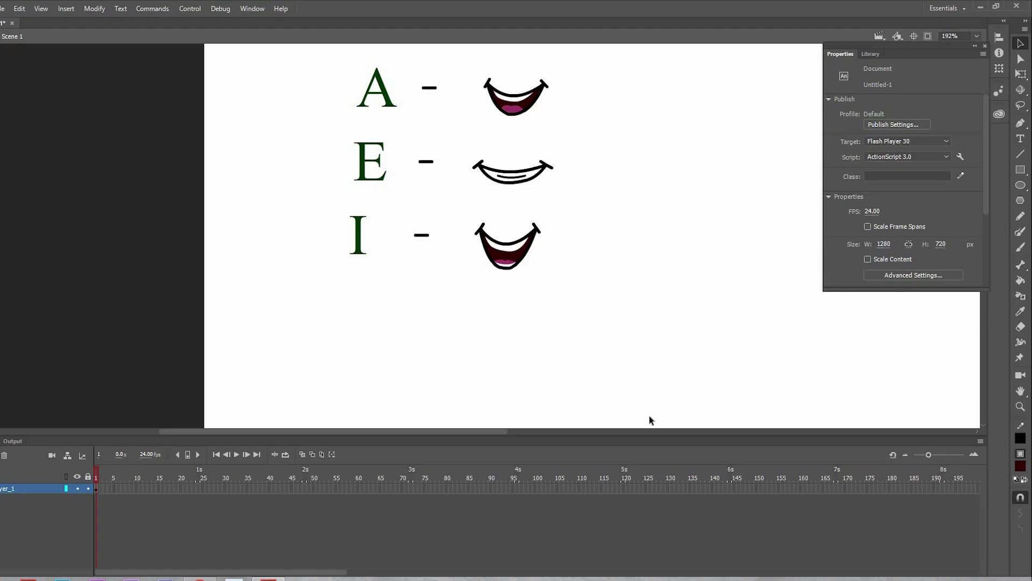
- Nudge the whole I row, letter, dash and mouth, right to X 132.50 and slightly down to align with the rows above
left_click_drag(323, 220, 336, 258)
left_click_drag(571, 318, 571, 318)
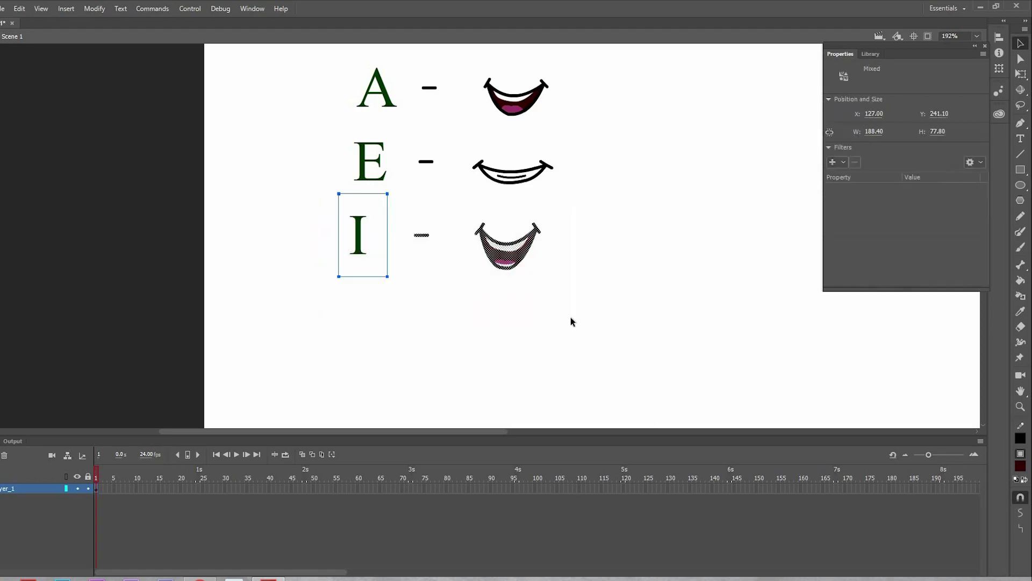
key("Right")
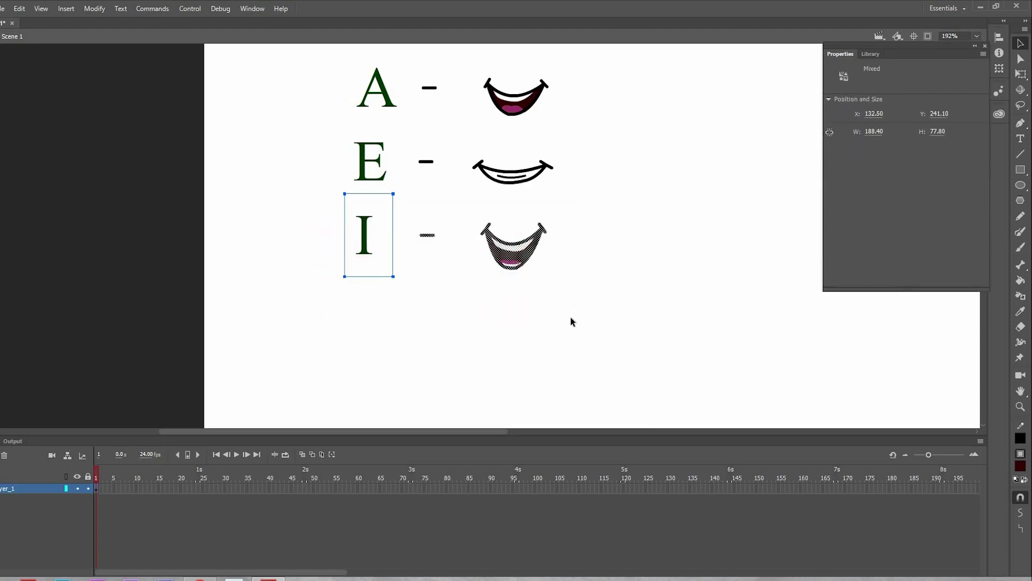
left_click(569, 318)
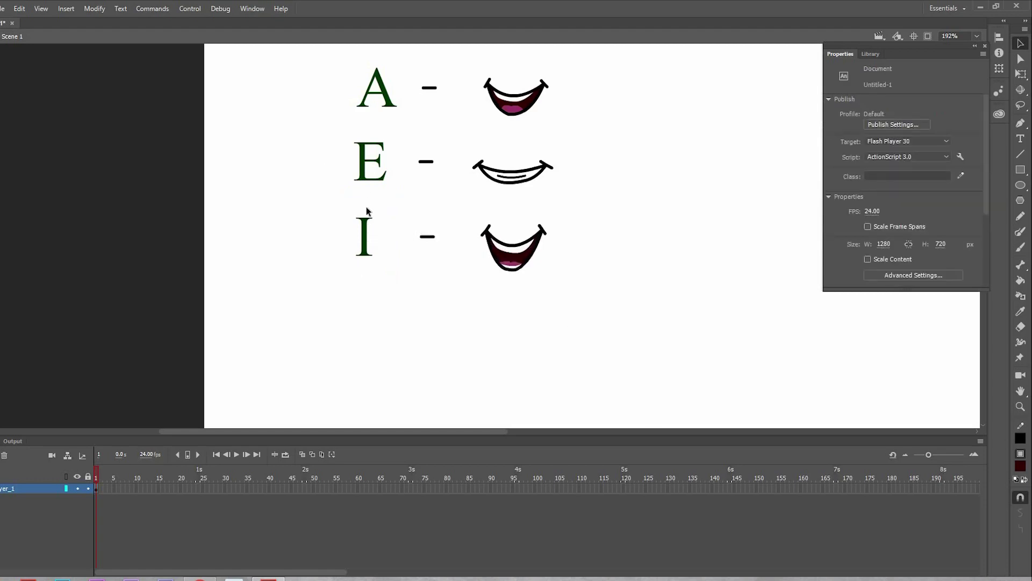
- Duplicate the letter I below its row and change the copy's text to O
left_click(366, 236)
left_click_drag(362, 228, 355, 318)
double_click(355, 319)
double_click(349, 323)
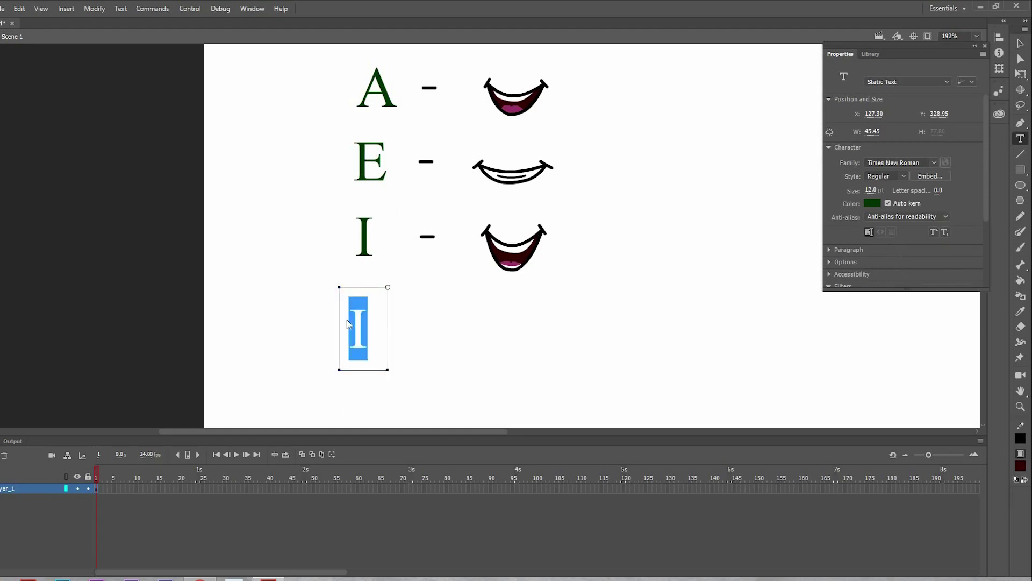
type("O")
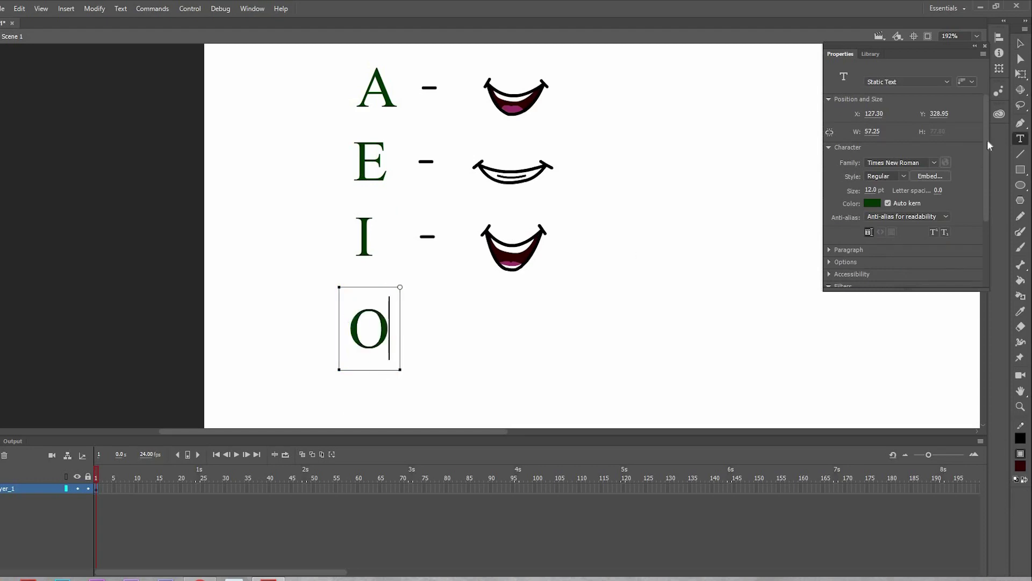
left_click(1019, 45)
left_click(425, 262)
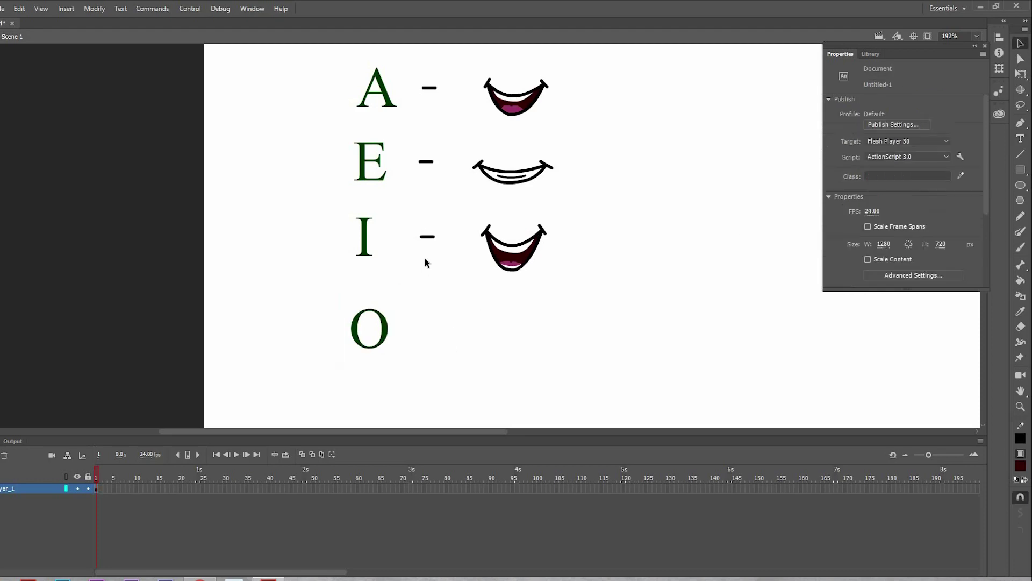
- Copy the I row's dash down beside the letter O
left_click(430, 239)
left_click_drag(429, 238, 429, 331)
left_click(506, 356)
- Draw an upright oval about 17 by 28 px beside the O row's dash and fill it with the I mouth's dark red
left_click(1021, 185)
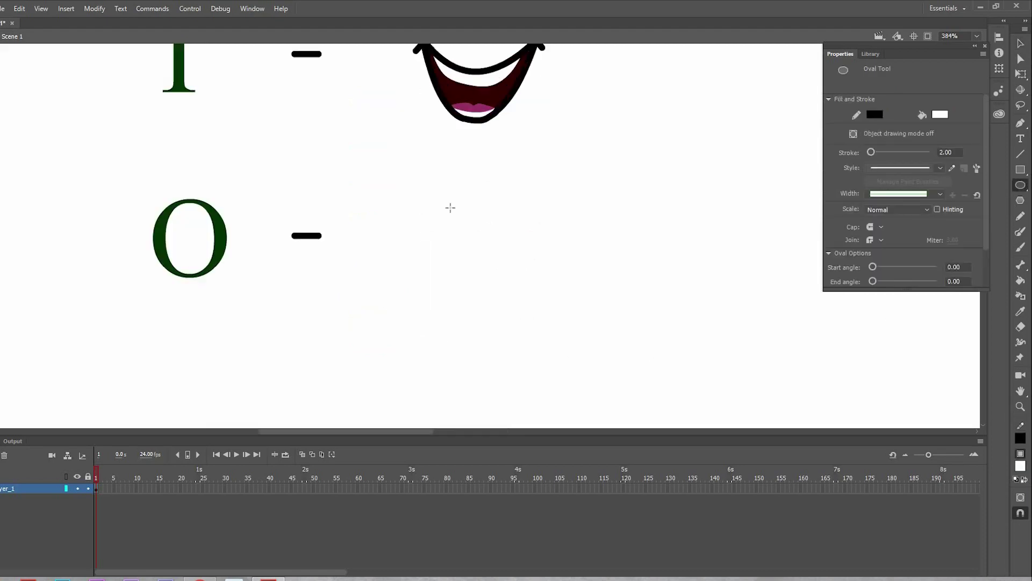
mouse_move(449, 207)
left_mouse_down()
mouse_move(460, 242)
mouse_move(487, 269)
left_mouse_up()
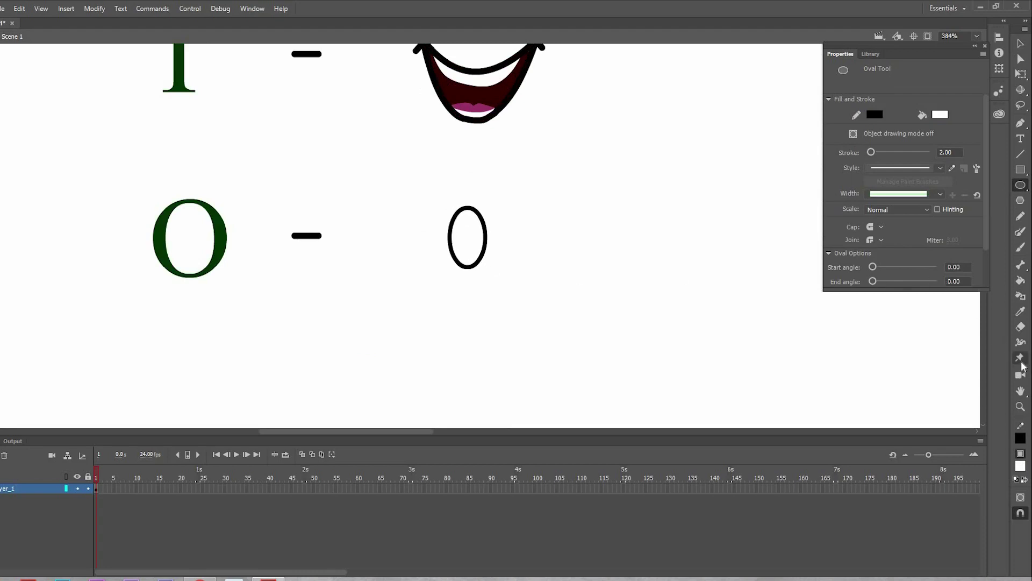
key("k")
left_click(940, 115)
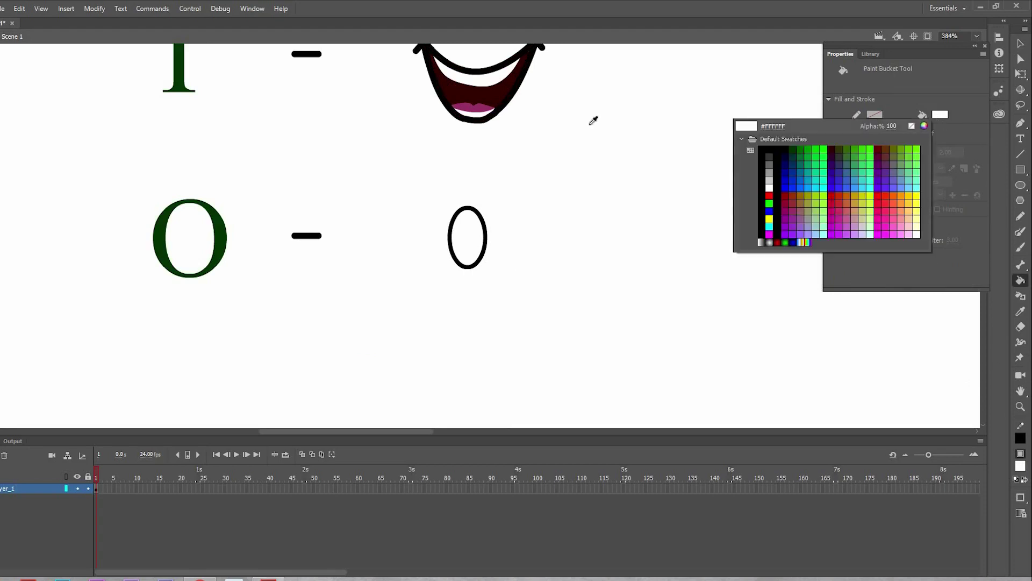
left_click(501, 92)
left_click(463, 240)
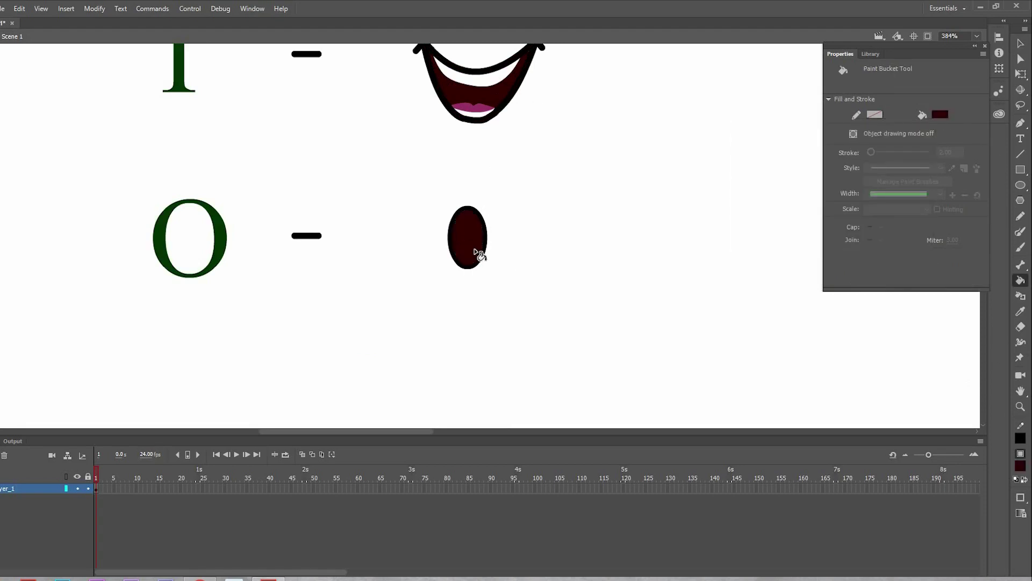
- Enlarge the O row's oval mouth evenly around its centre with Free Transform
left_click(1020, 74)
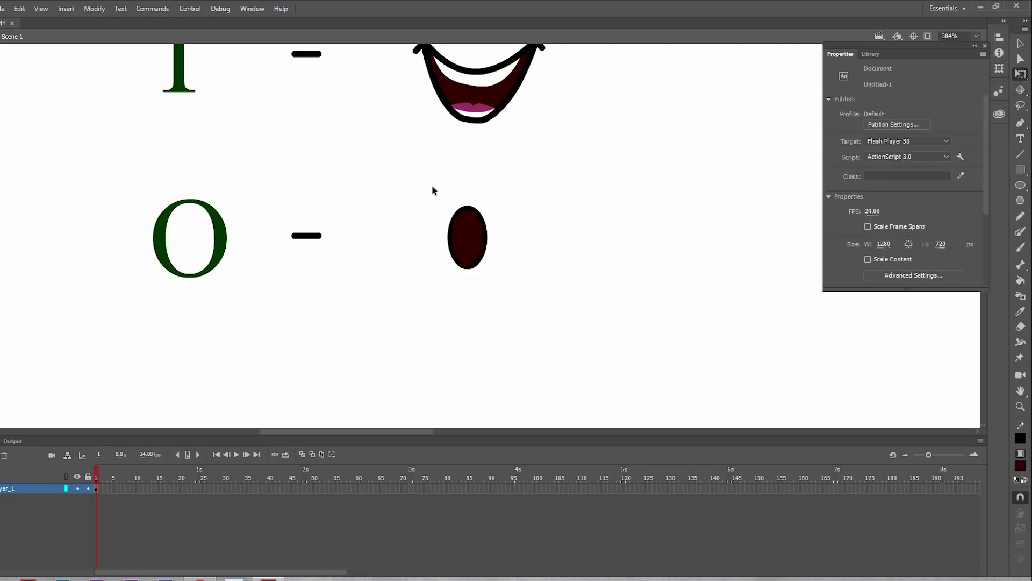
left_click_drag(431, 194, 534, 319)
left_click(484, 224)
left_click_drag(431, 194, 521, 313)
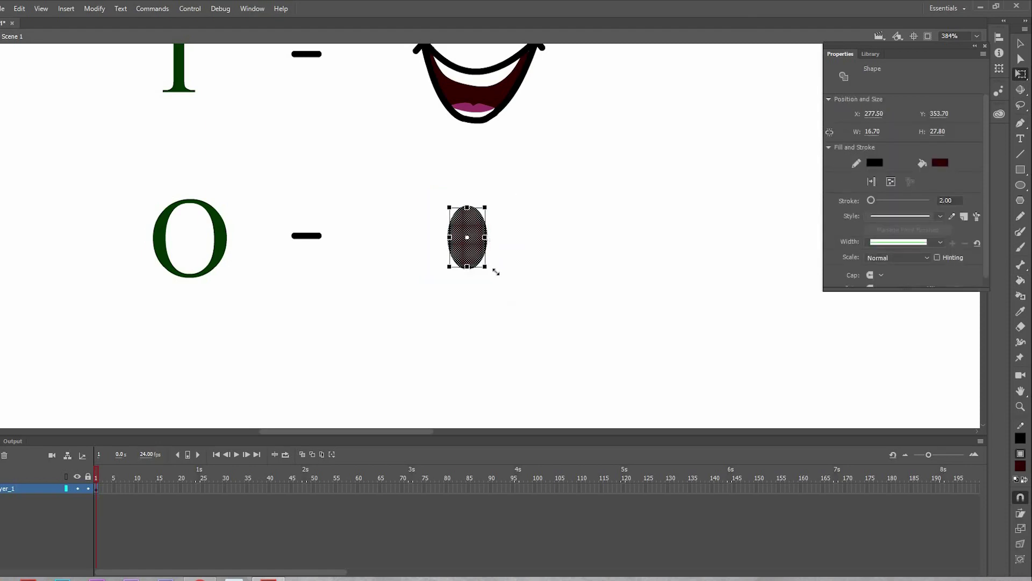
left_click_drag(494, 269, 496, 277)
left_click(544, 260)
- Bulge the sides and lower edge of the O mouth's outline slightly outward
left_click_drag(491, 225, 499, 226)
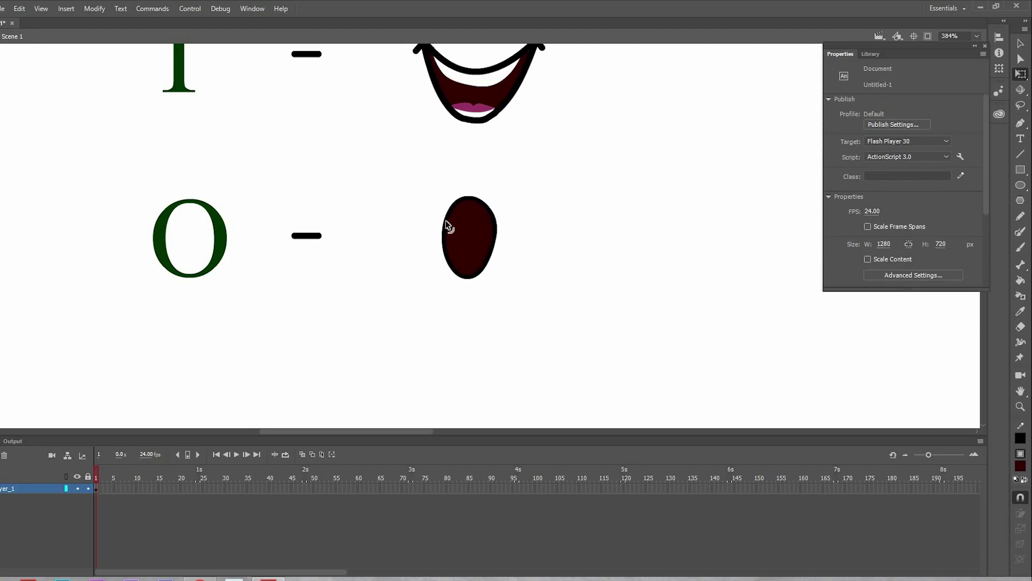
left_click_drag(446, 223, 445, 220)
left_click_drag(486, 260, 445, 276)
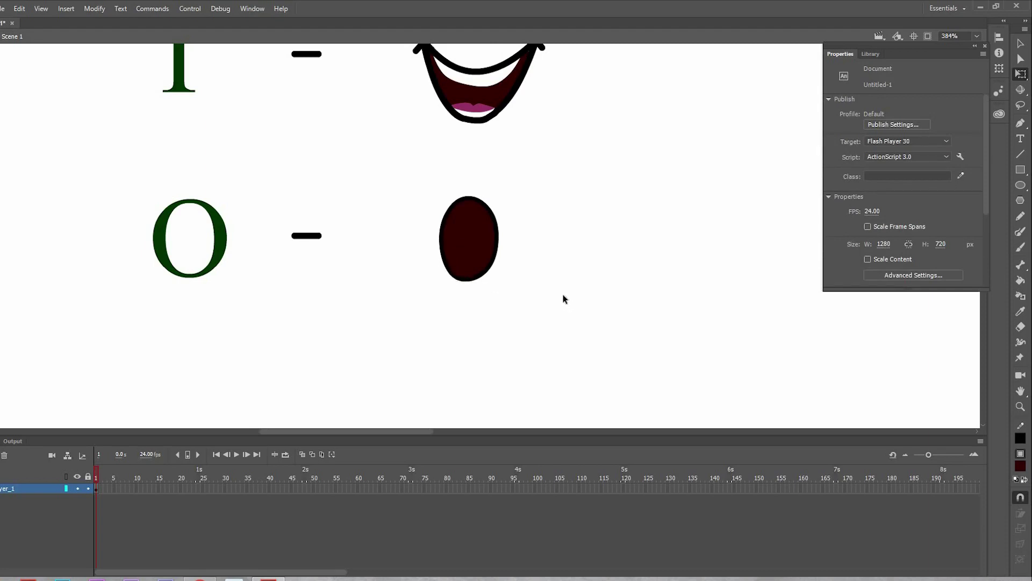
- Draw two horizontal lines across the upper and lower parts of the O mouth and bend the upper one slightly downward
left_click(1020, 154)
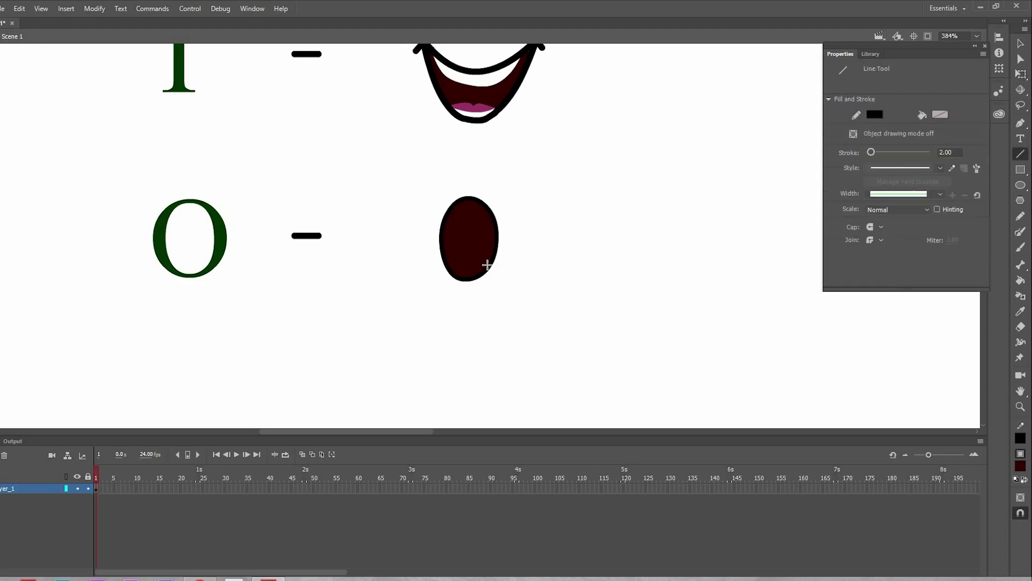
left_click_drag(446, 264, 489, 265)
left_click_drag(436, 221, 501, 220)
key("v")
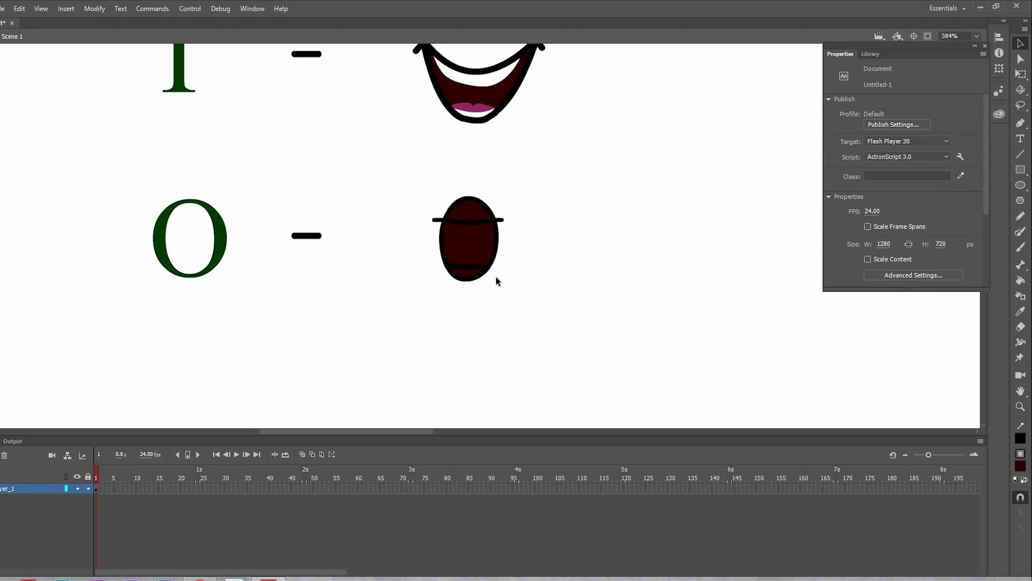
- Fill the areas above the upper line and below the lower line of the O mouth with white as teeth
left_click(1021, 280)
left_click(940, 115)
left_click(647, 226)
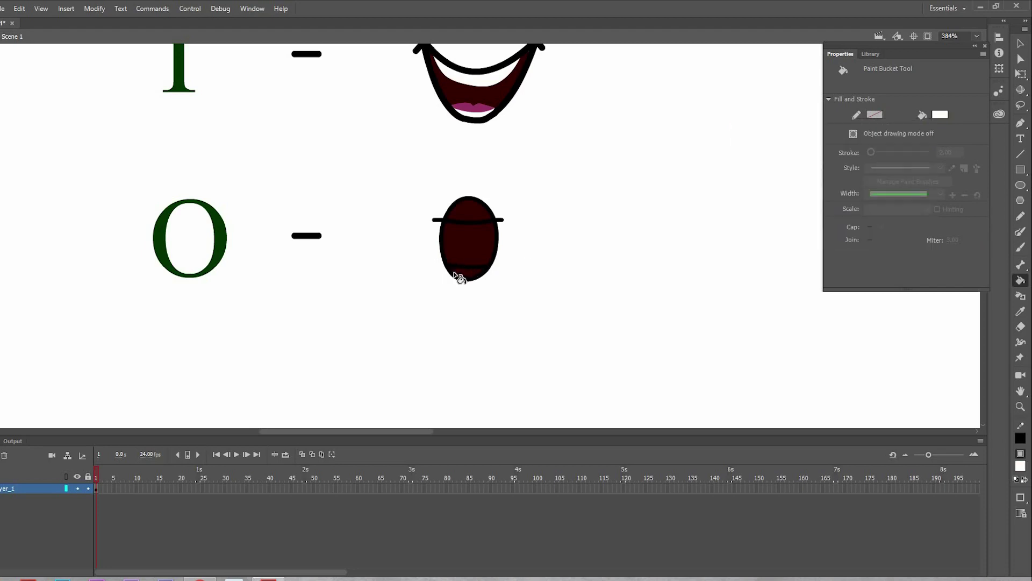
left_click(461, 273)
left_click(467, 214)
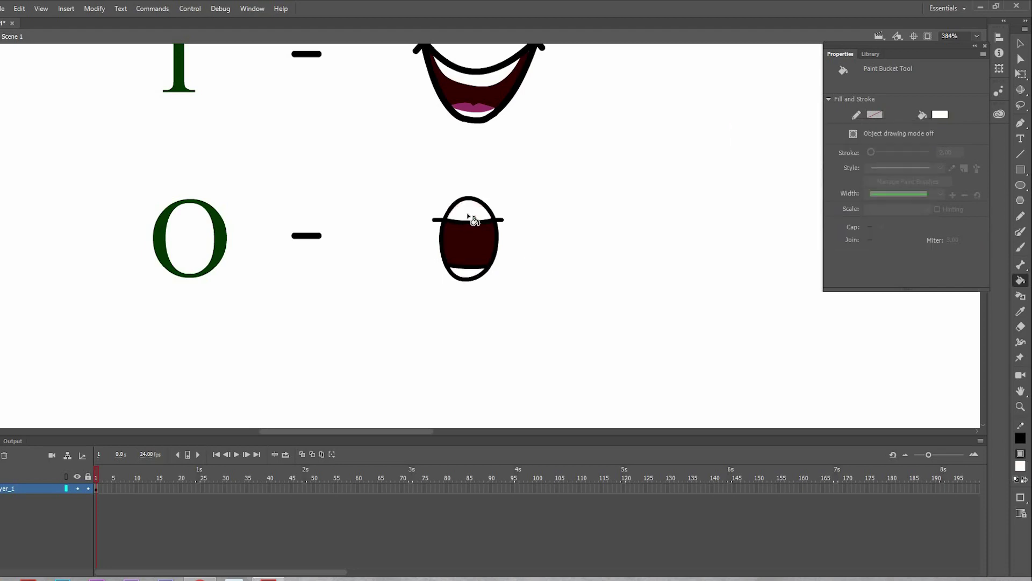
- Delete the upper teeth line's overhanging ends on the O mouth and flatten the outline's top and bottom slightly
key("v")
left_click(505, 224)
left_click(440, 225)
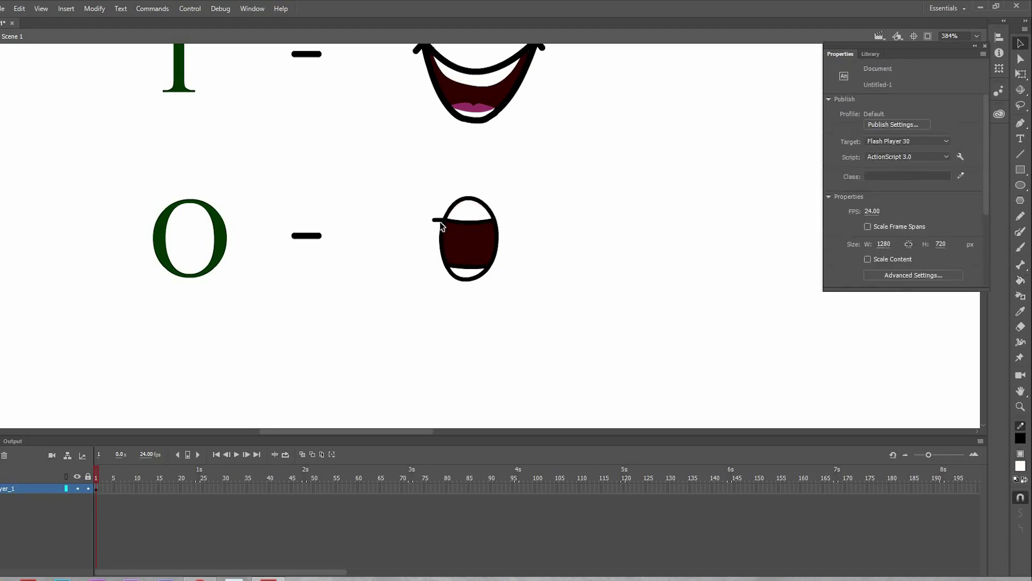
left_click(438, 220)
key("Delete")
left_click_drag(468, 197, 467, 203)
left_click_drag(469, 280, 468, 279)
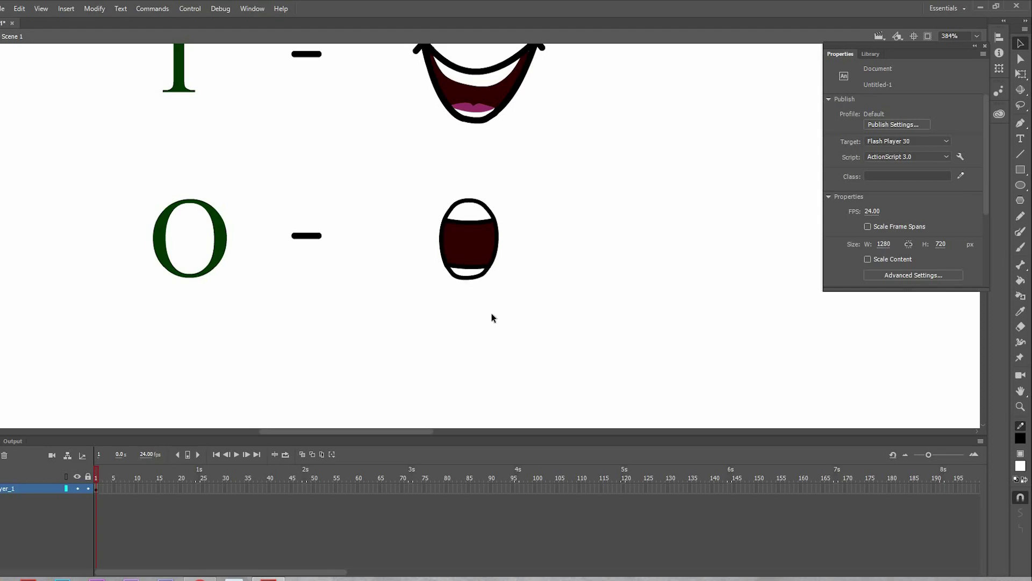
- Duplicate the whole O row, including its letter, dash and mouth, directly below the original
key("ctrl+minus")
left_click_drag(538, 315, 525, 314)
left_click_drag(334, 211, 560, 309)
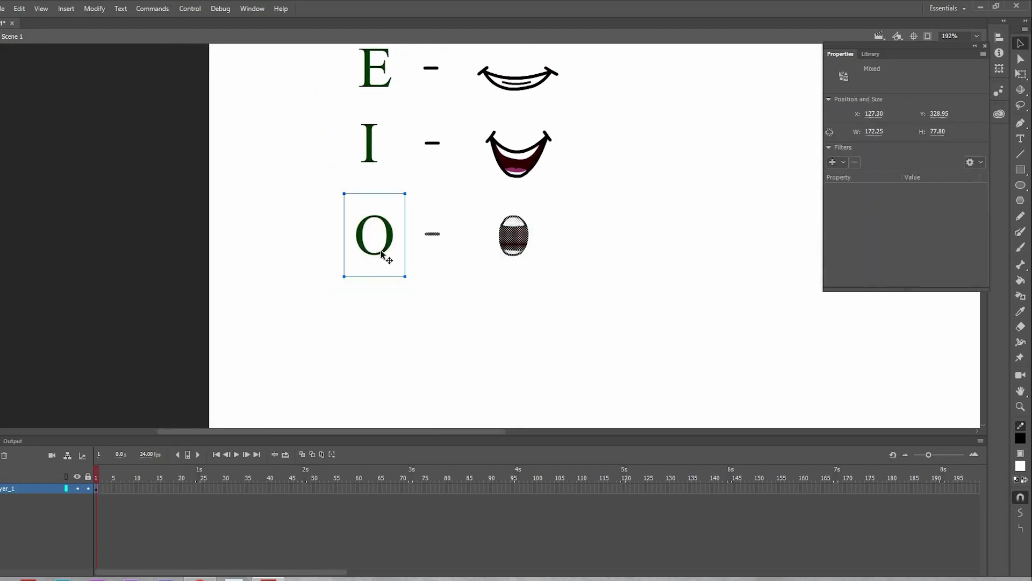
left_click_drag(381, 260, 387, 318, "alt")
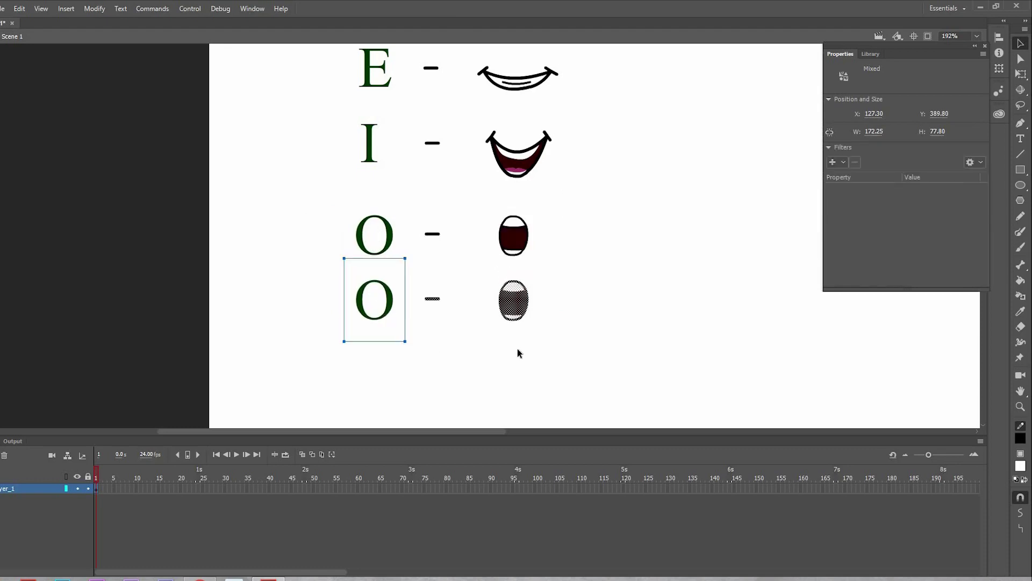
- Change the letter in the duplicated O row to U
key("t")
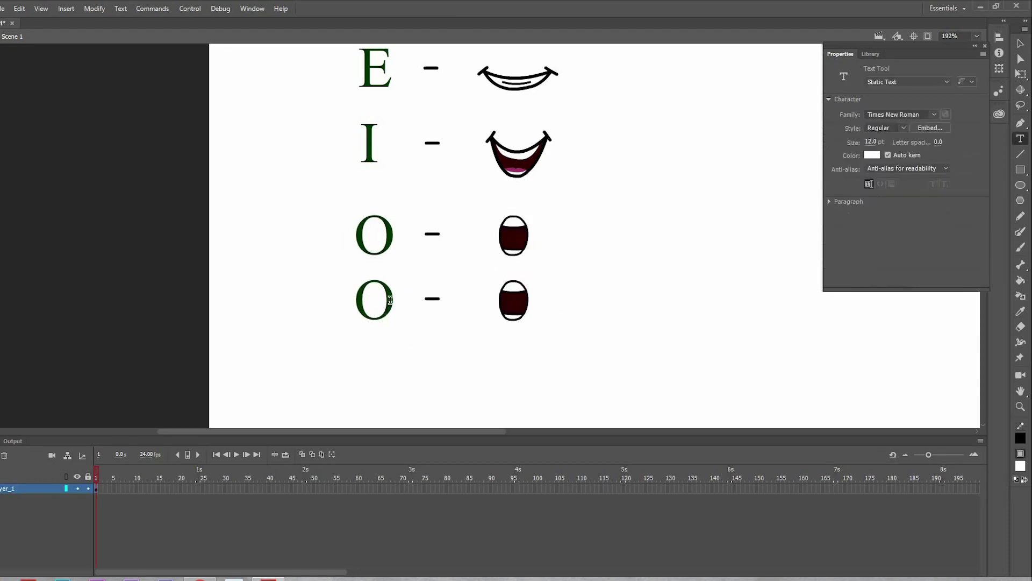
left_click(390, 300)
double_click(347, 310)
type("U")
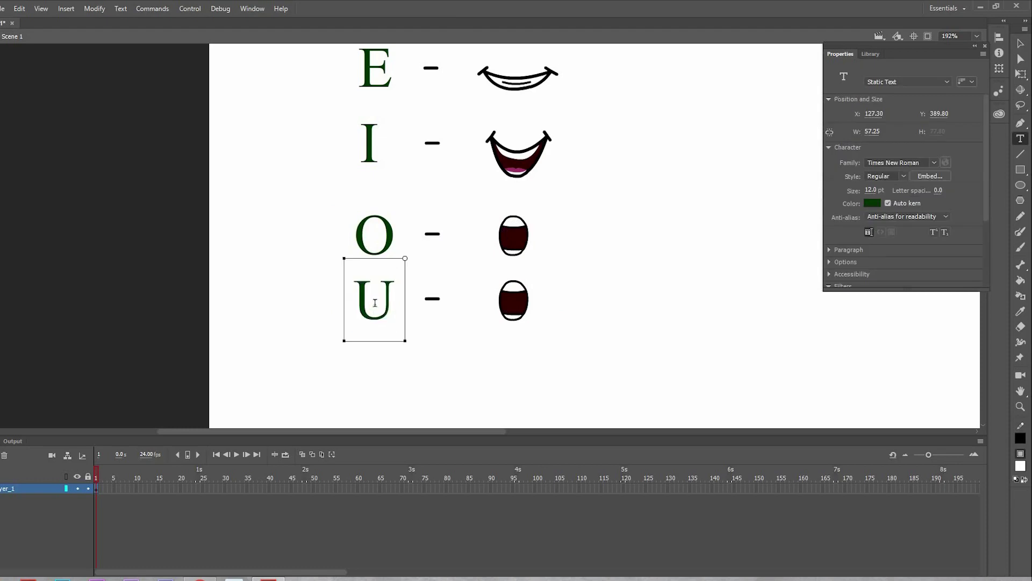
key("Escape")
- Fill the white teeth areas of the U row's mouth with the mouth's dark red colour
key("k")
scroll(629, 311, "down", 1)
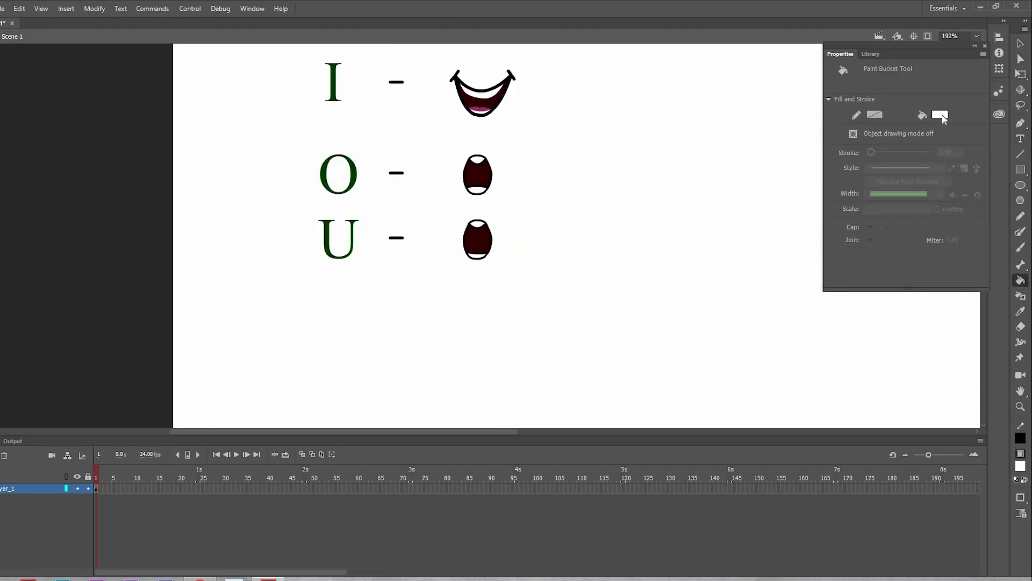
left_click(940, 114)
left_click(478, 237)
left_click(478, 224)
- Delete the upper and lower teeth lines inside the U row's mouth
key("v")
left_click(482, 230)
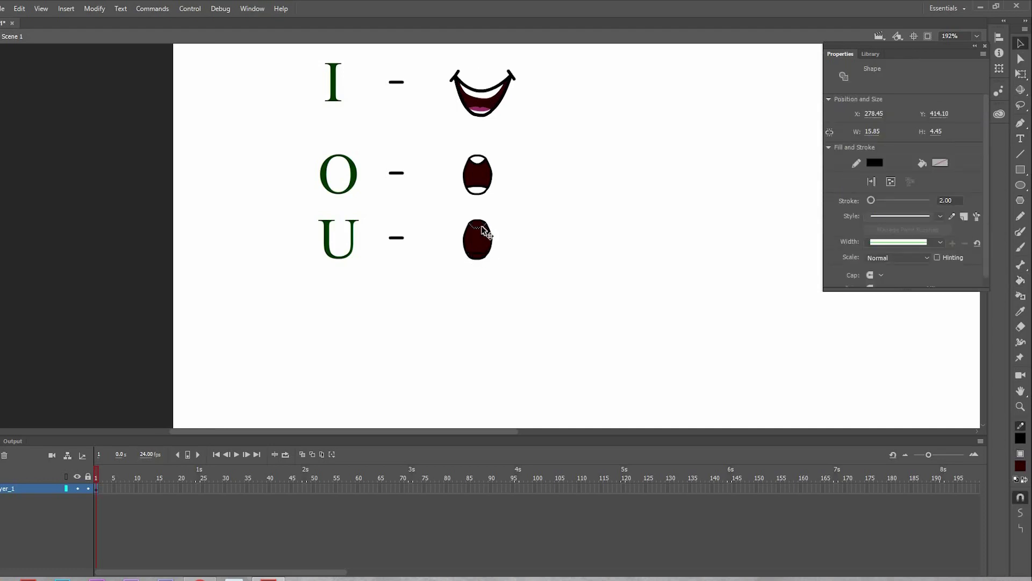
key("Delete")
left_click(477, 260)
key("Delete")
- Make the U mouth narrower and taller with Free Transform, about 23 px wide and 43 px high
left_click_drag(455, 218, 513, 291)
left_click(1021, 75)
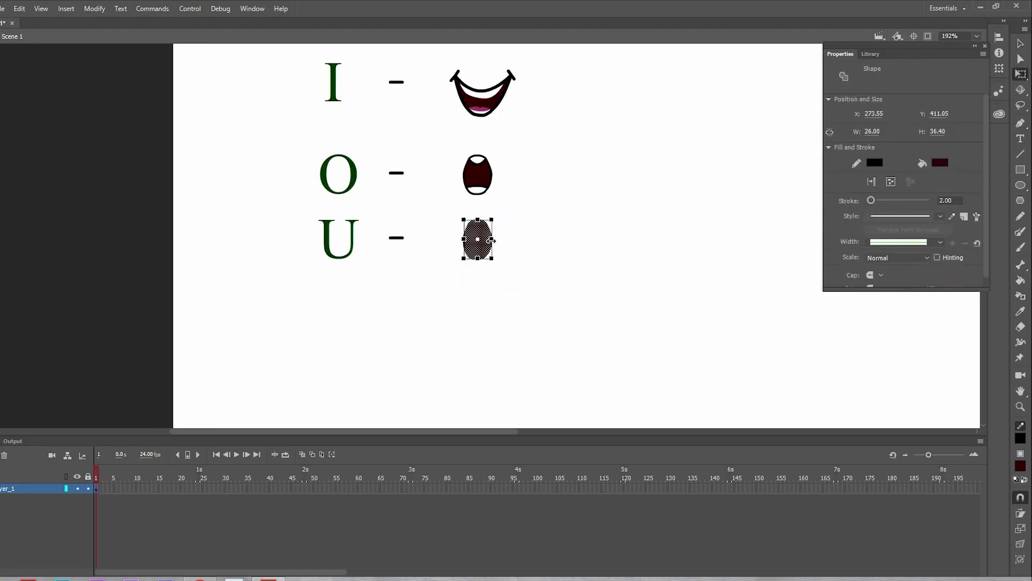
left_click_drag(489, 240, 479, 211)
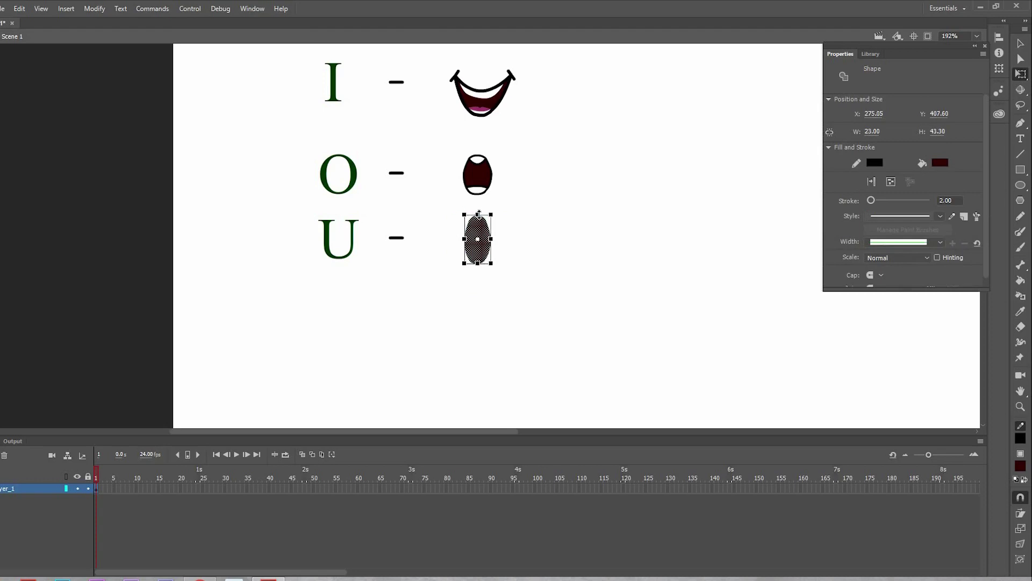
left_click(549, 258)
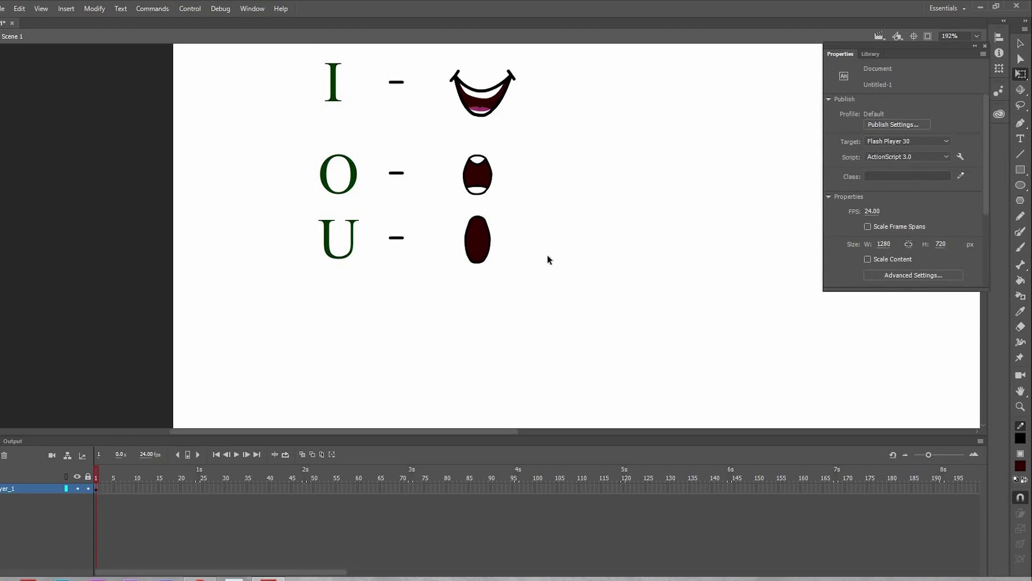
- Pull both sides of the U mouth's outline outward into points and adjust its lower edge slightly
key("v")
left_click_drag(466, 240, 456, 237)
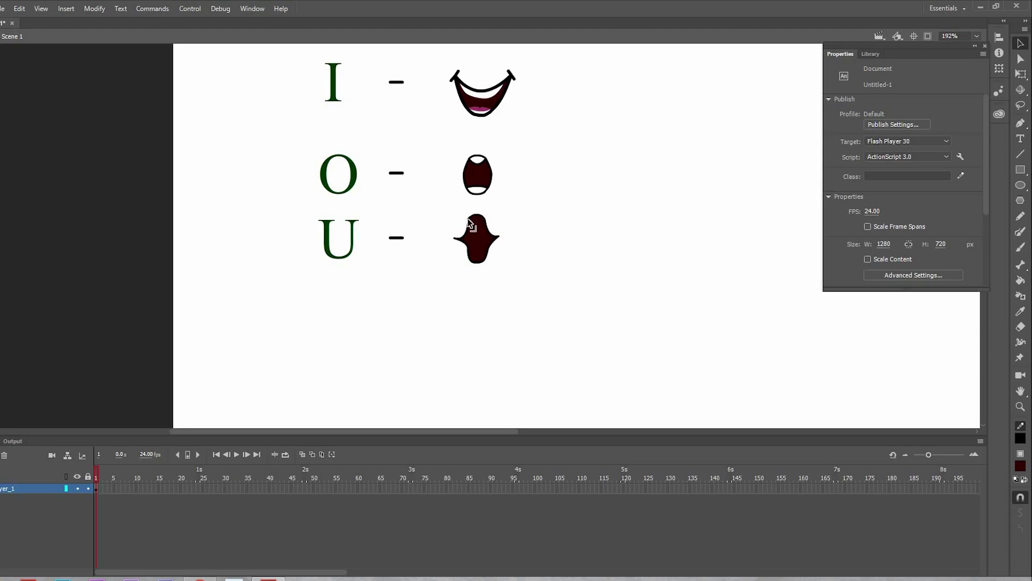
left_click(430, 279)
left_click_drag(477, 260, 479, 262)
- Enlarge all letters and mouths together with Free Transform and arrange the O and U rows in a second column beside the others
key("ctrl+minus")
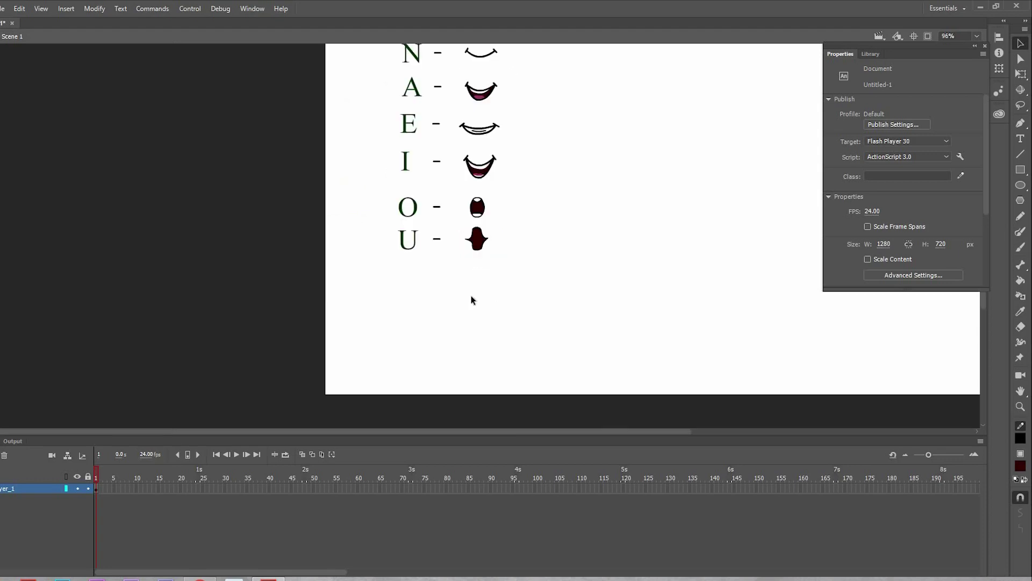
key("ctrl+a")
key("q")
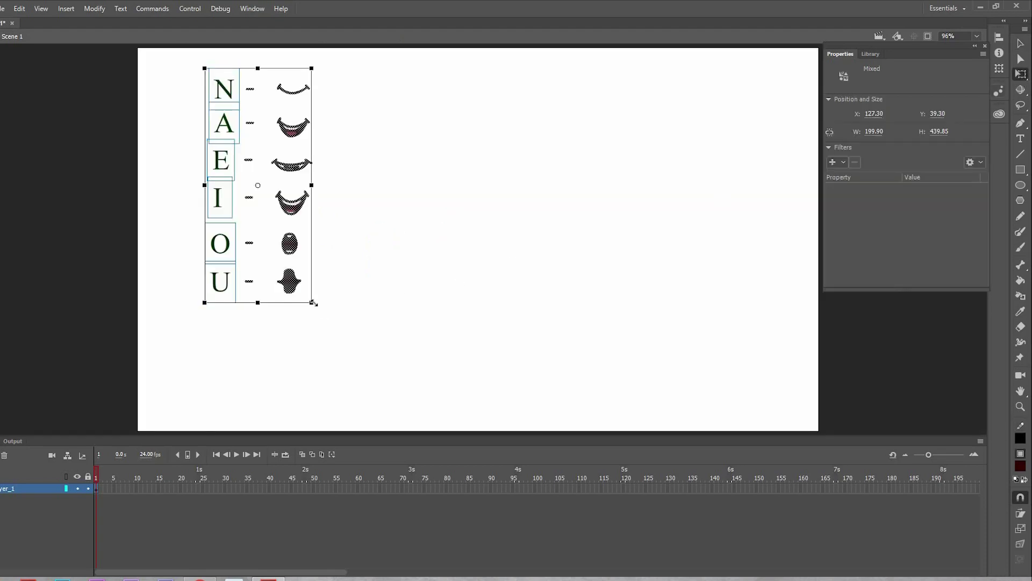
left_click_drag(365, 327, 433, 371)
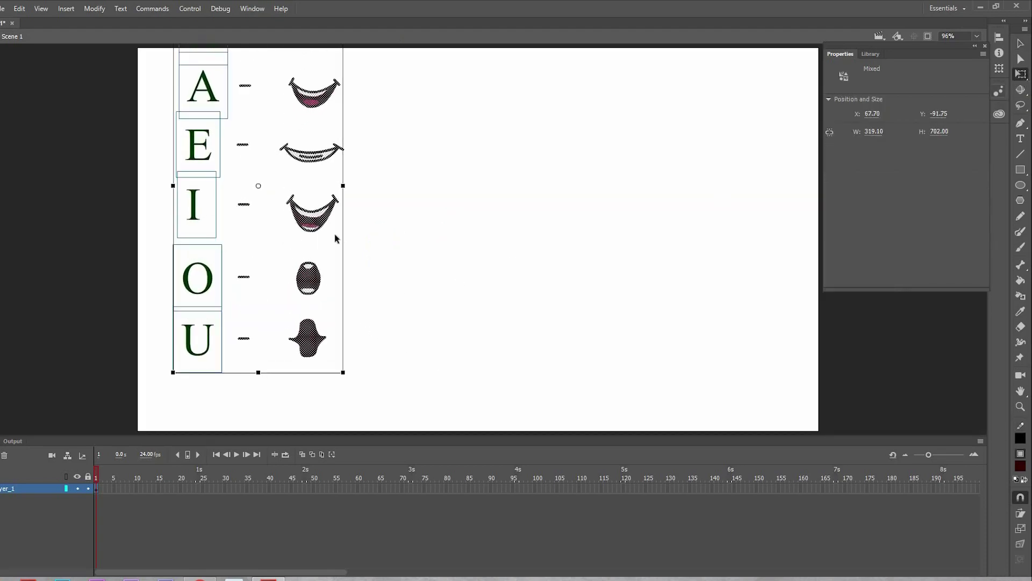
left_click_drag(350, 250, 474, 266)
left_click(602, 277)
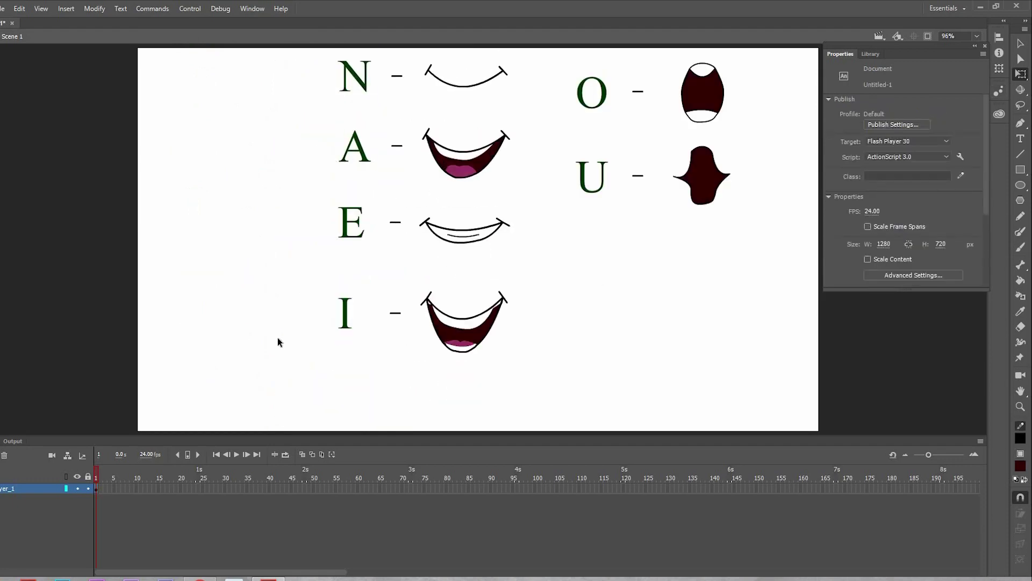
key("ctrl+minus")
left_click_drag(343, 261, 333, 270)
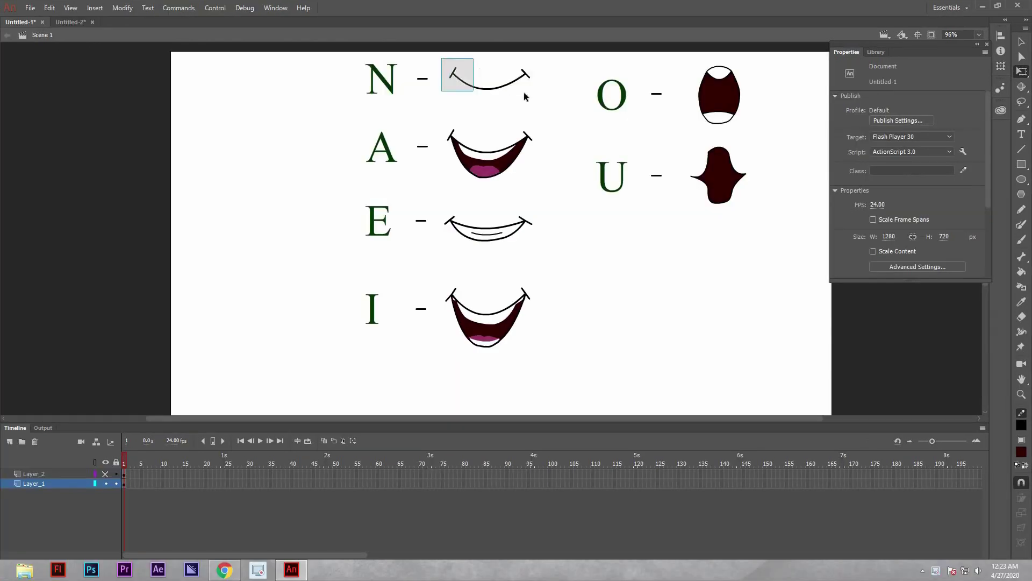
- Convert the N row's mouth into a Graphic symbol named N and view it in the document's library
left_click_drag(525, 97, 540, 107)
right_click(515, 83)
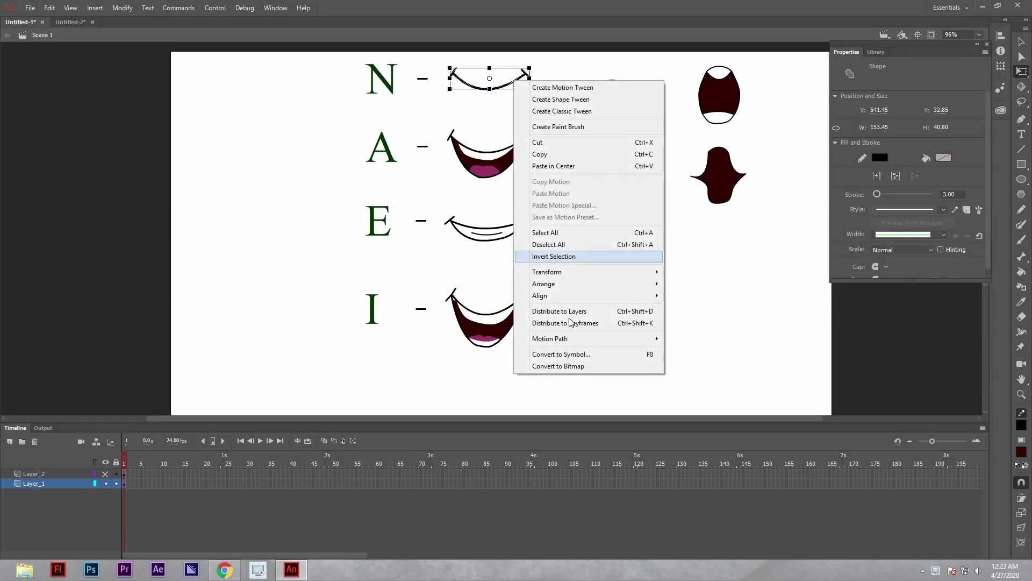
left_click(562, 354)
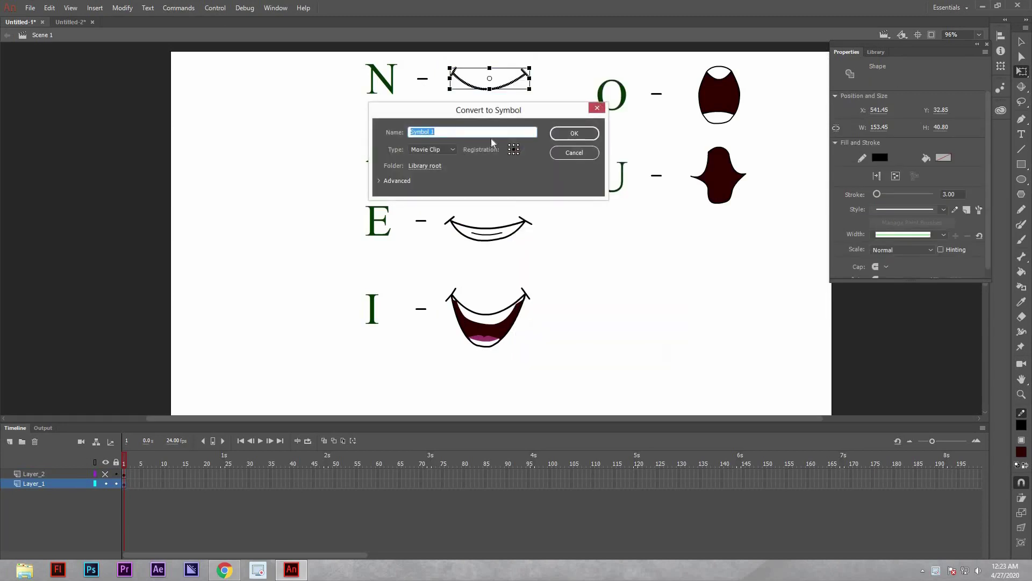
left_click(452, 149)
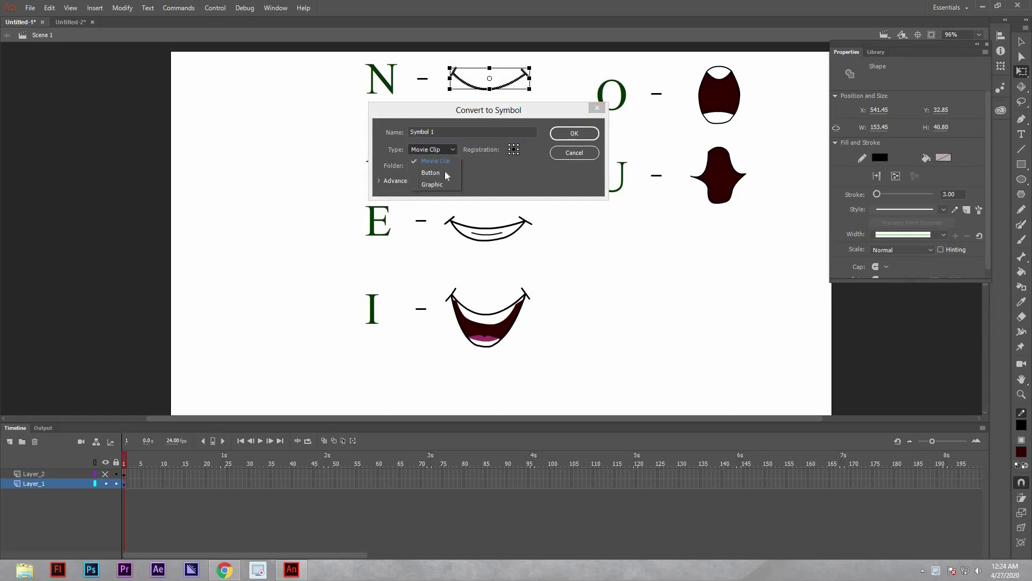
left_click(444, 185)
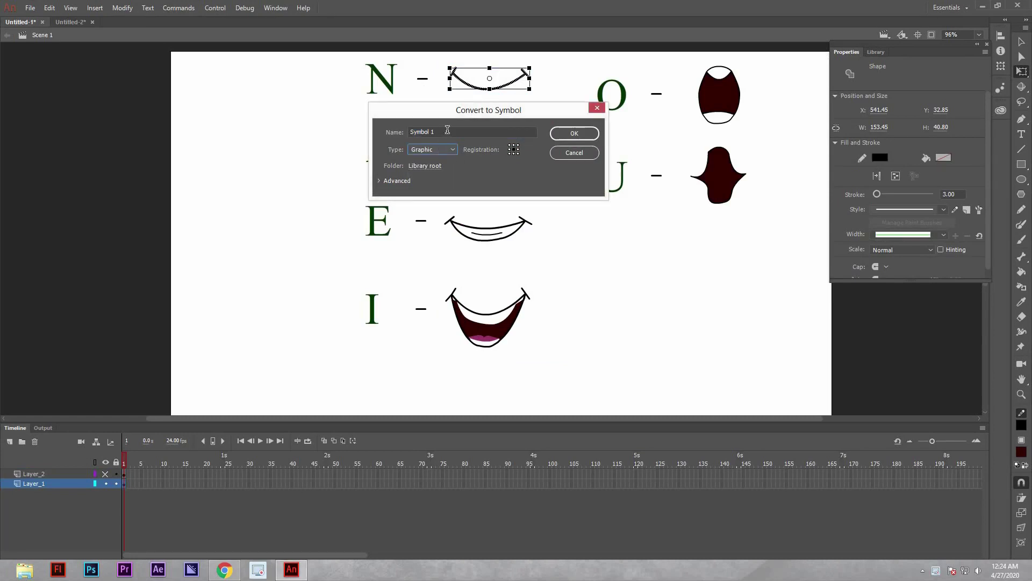
left_click(442, 132)
type("N")
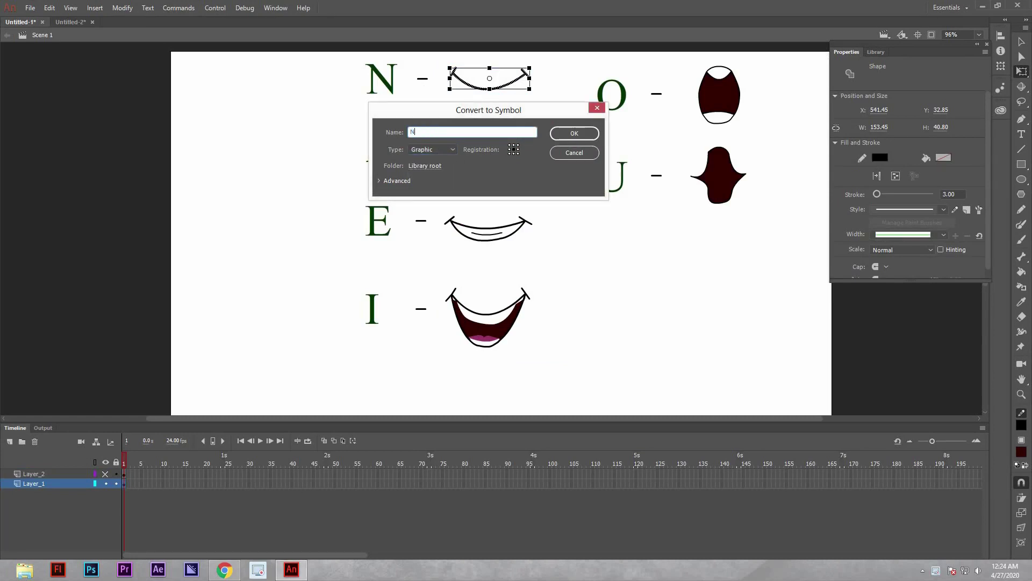
left_click(570, 133)
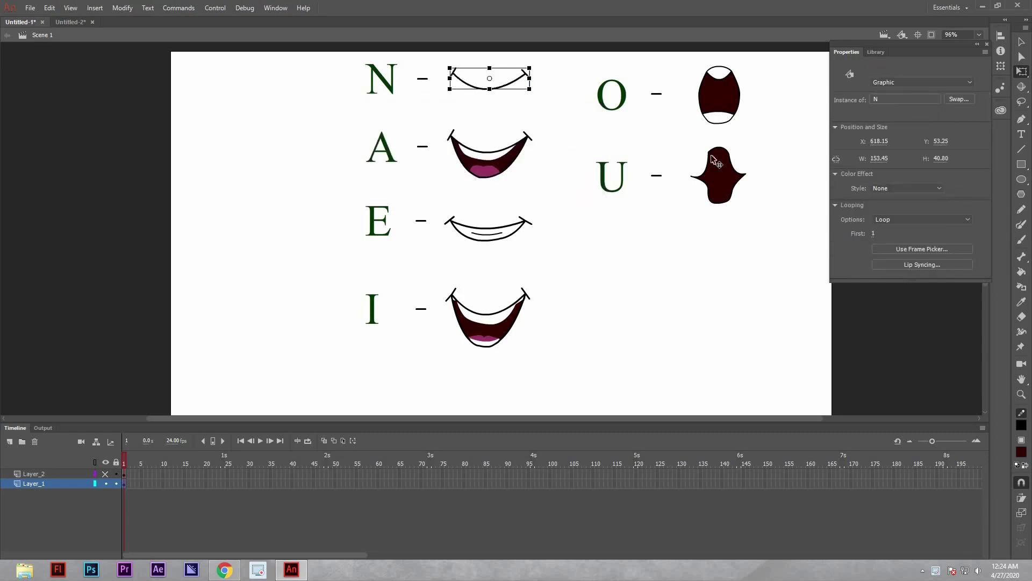
left_click(876, 51)
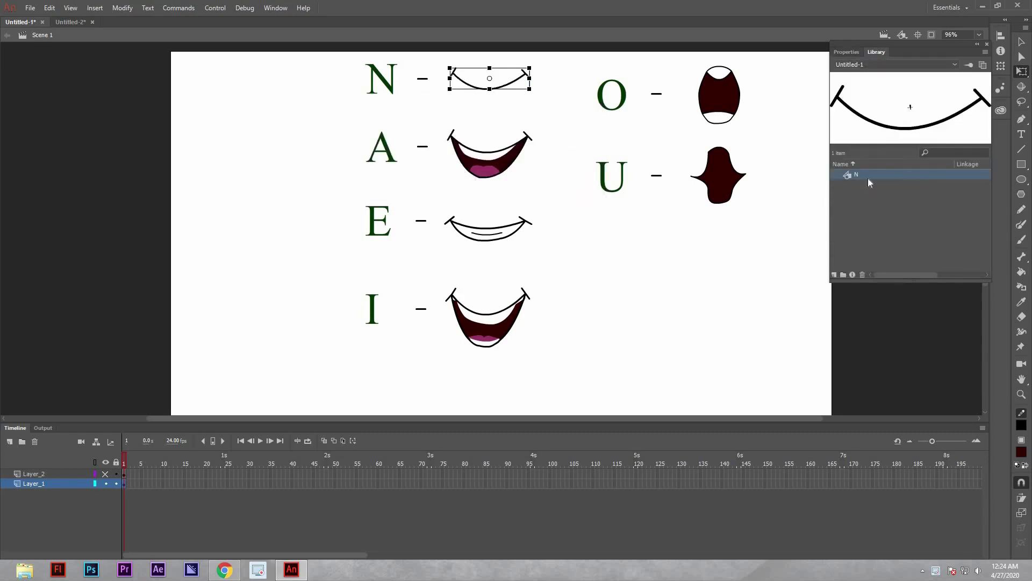
- Convert the A row's mouth into a Graphic symbol named A
left_click_drag(436, 122, 545, 192)
right_click(501, 155)
left_click(543, 427)
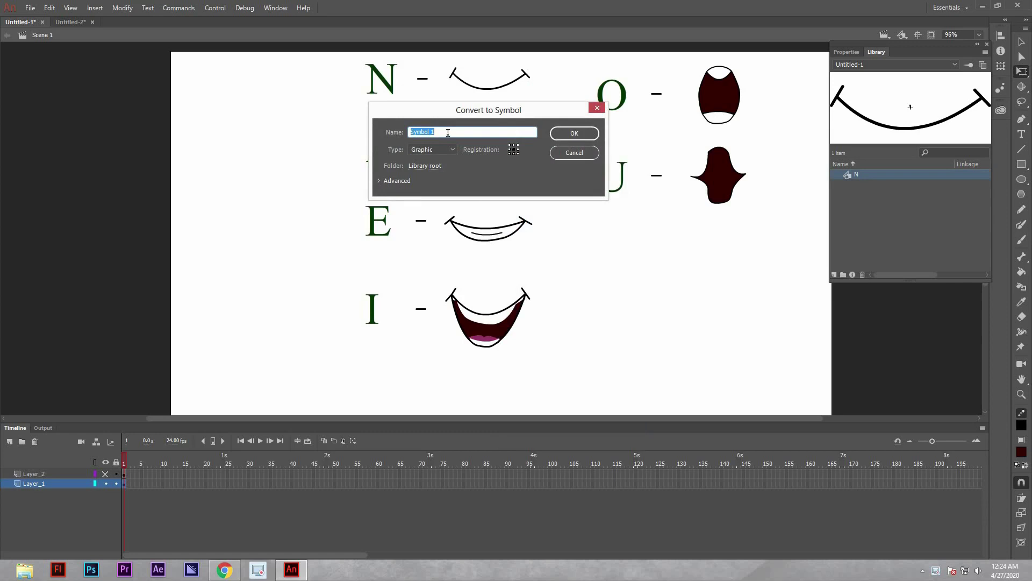
type("A")
left_click(574, 133)
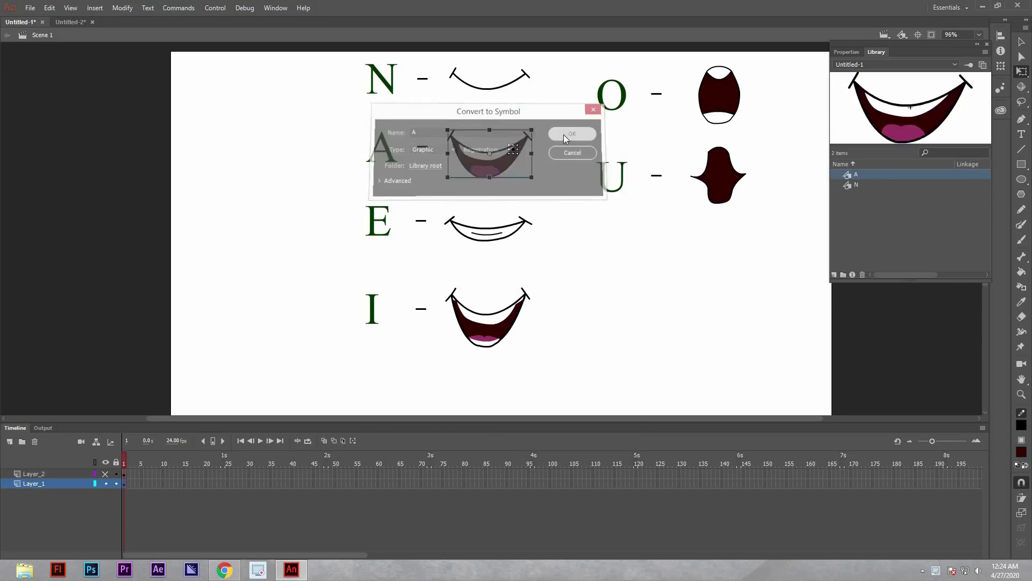
- Convert the E row's mouth into a Graphic symbol named E
left_click_drag(438, 208, 540, 261)
right_click(504, 235)
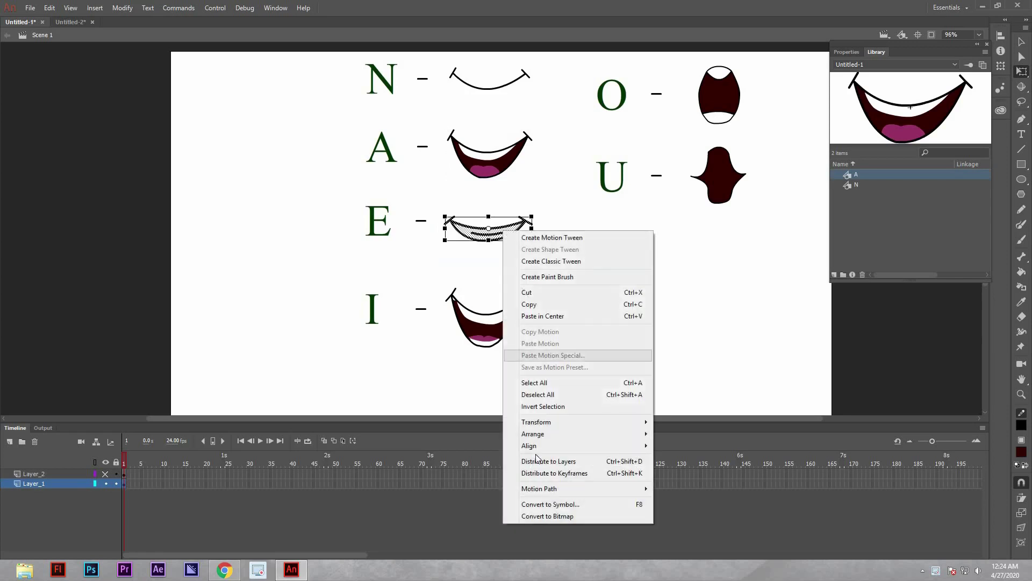
left_click(540, 509)
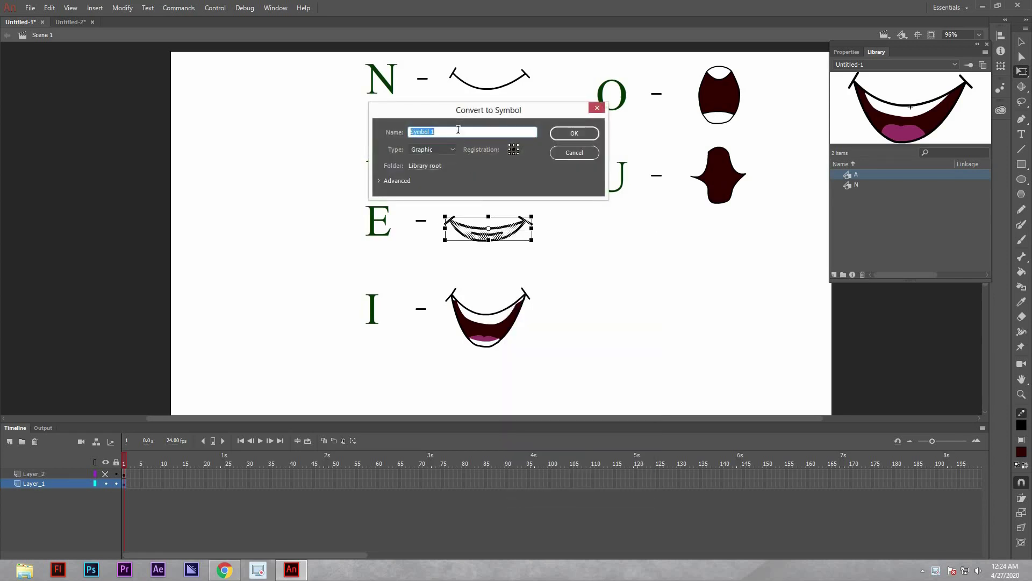
type("E")
left_click(564, 135)
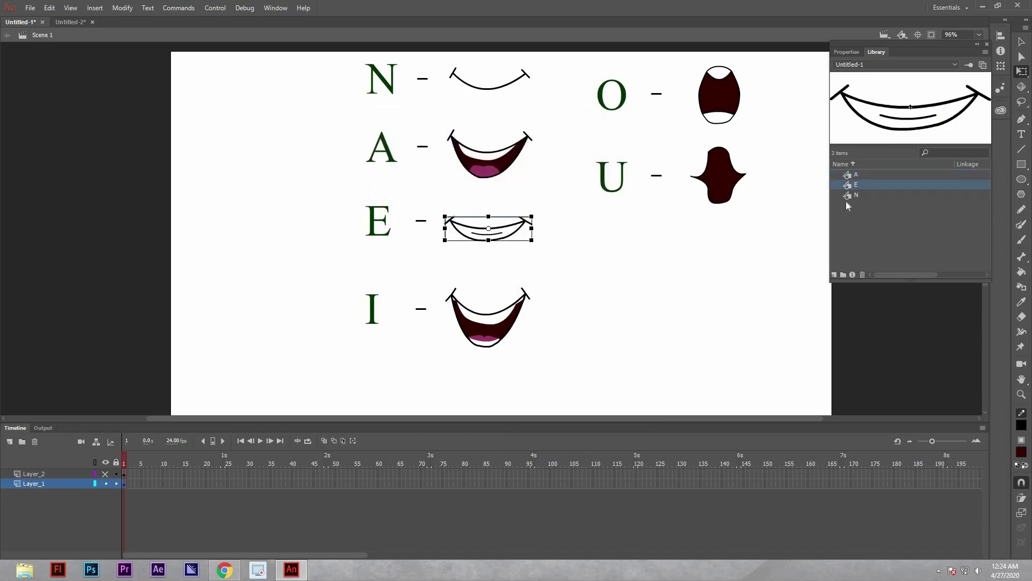
- Convert the I row's mouth into a Graphic symbol named I
left_click(1022, 41)
left_click_drag(432, 280, 551, 375)
right_click(506, 328)
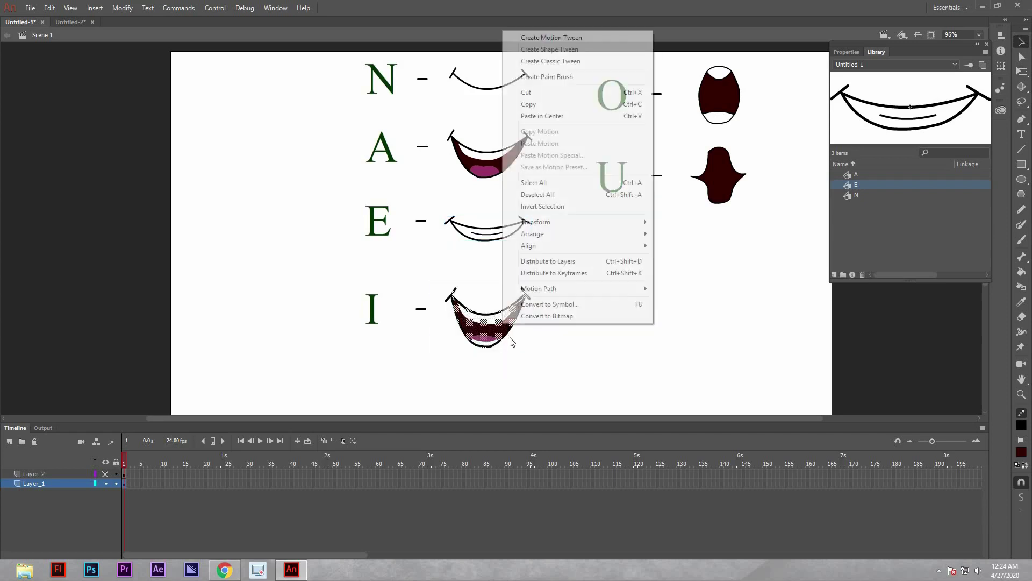
left_click(545, 305)
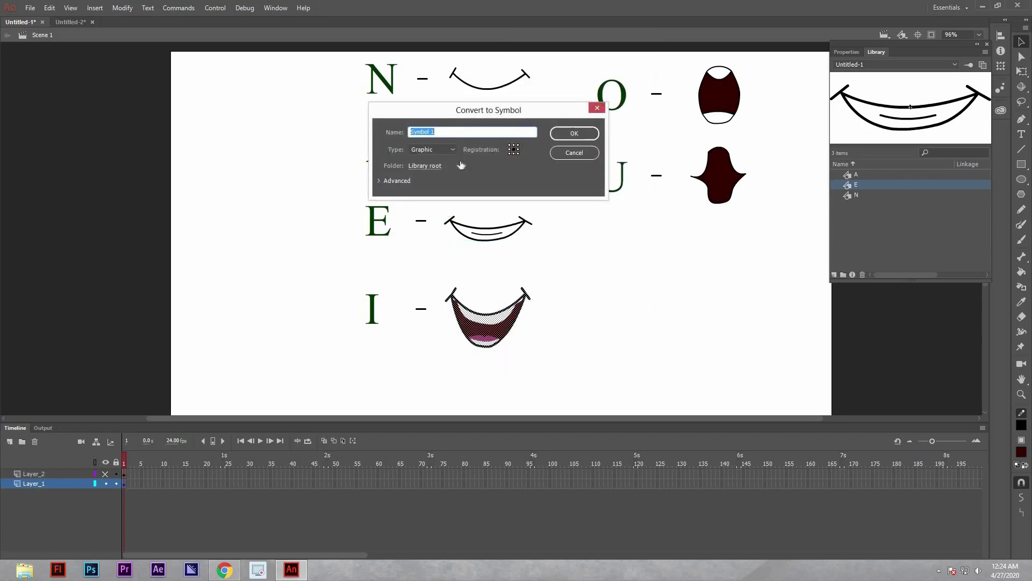
type("I")
left_click(575, 133)
left_click(624, 286)
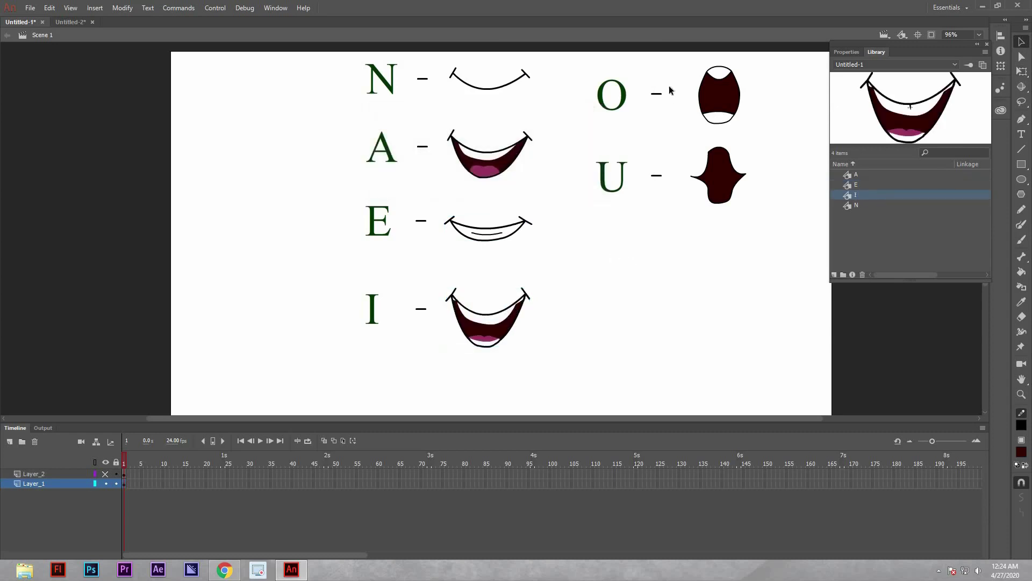
- Convert the O row's mouth into a Graphic symbol named O
left_click_drag(706, 126, 747, 131)
right_click(723, 98)
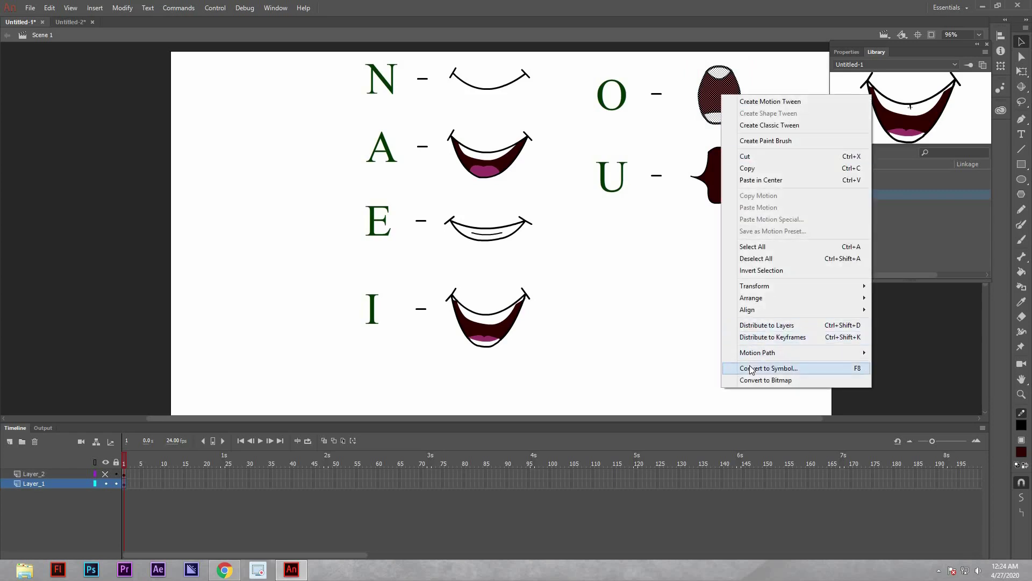
left_click(734, 364)
type("O")
left_click(573, 134)
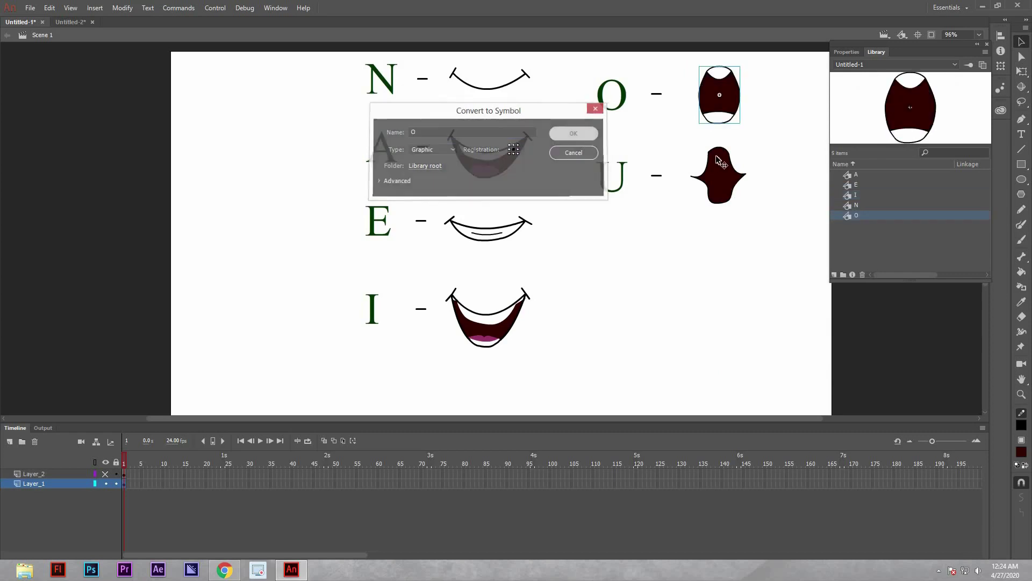
- Convert the U row's mouth into a Graphic symbol named u
left_click_drag(689, 135, 759, 222)
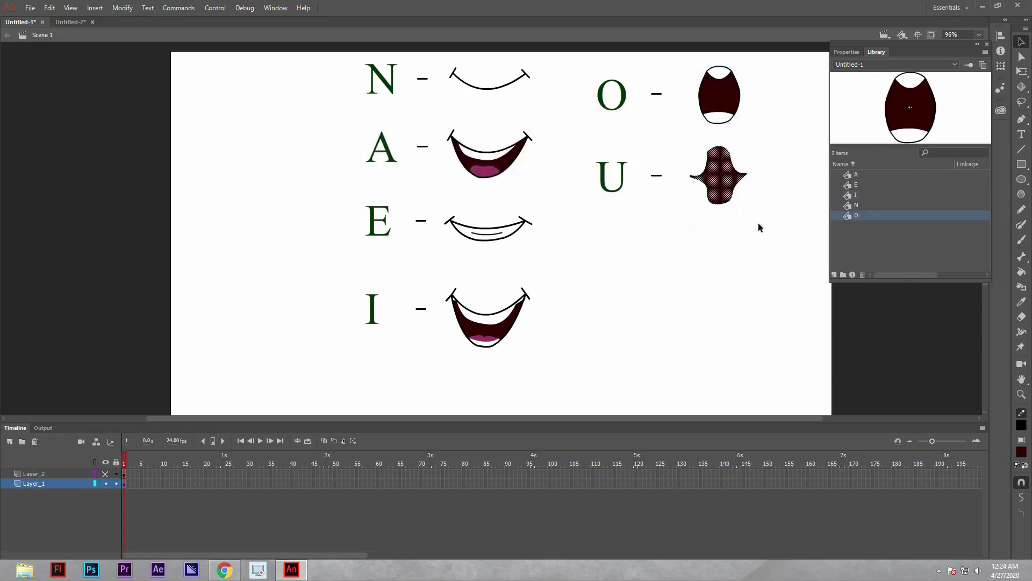
right_click(713, 181)
left_click(756, 453)
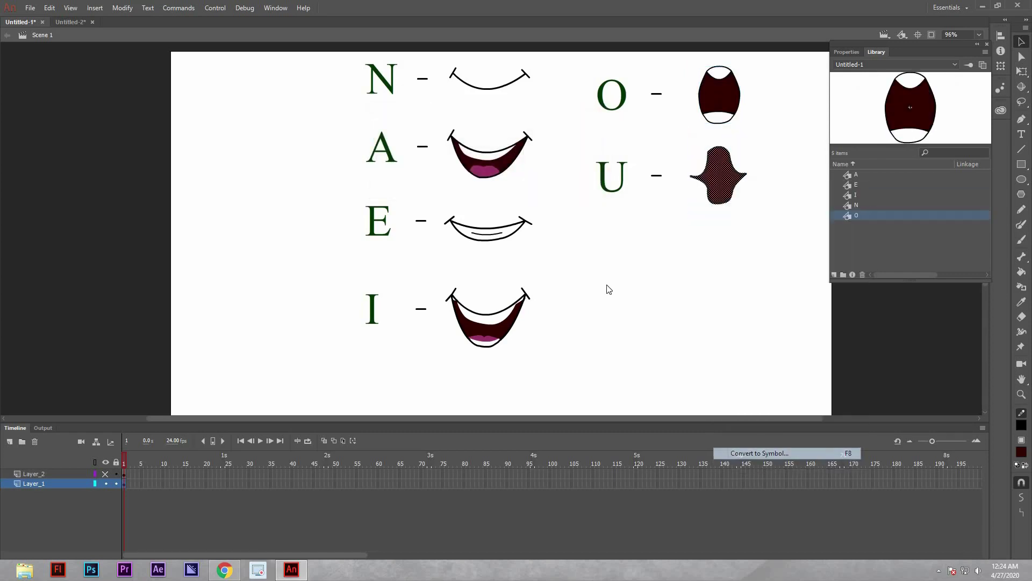
type("u")
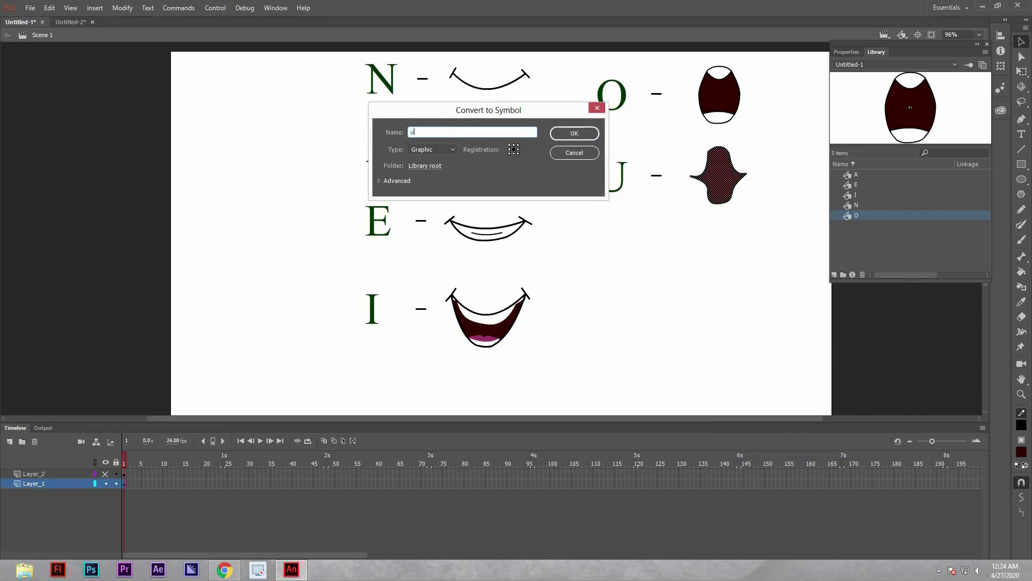
left_click(574, 133)
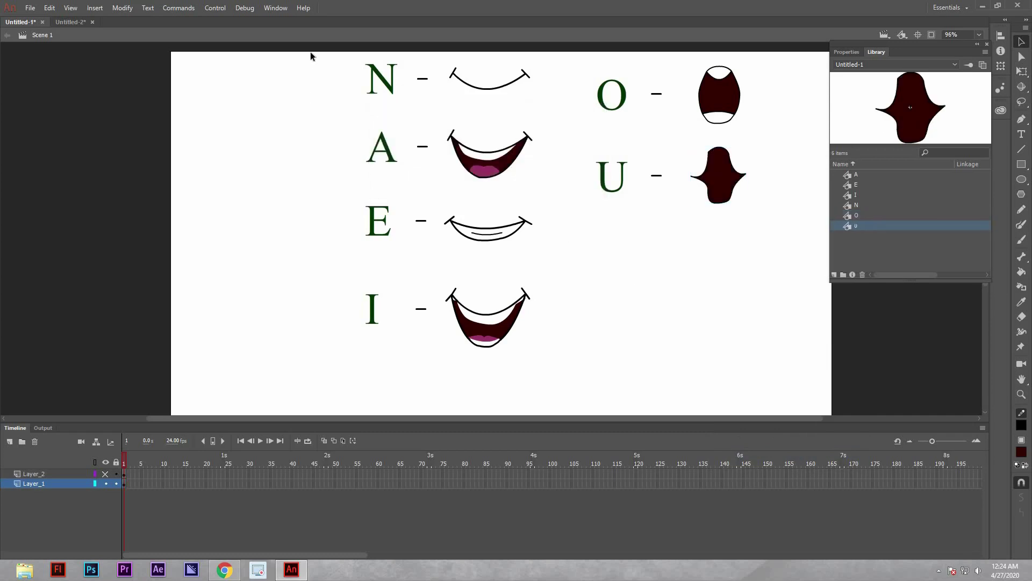
- Hide Layer_1 with the mouth chart and preview the O, I, E and A symbols in the library
left_click(105, 483)
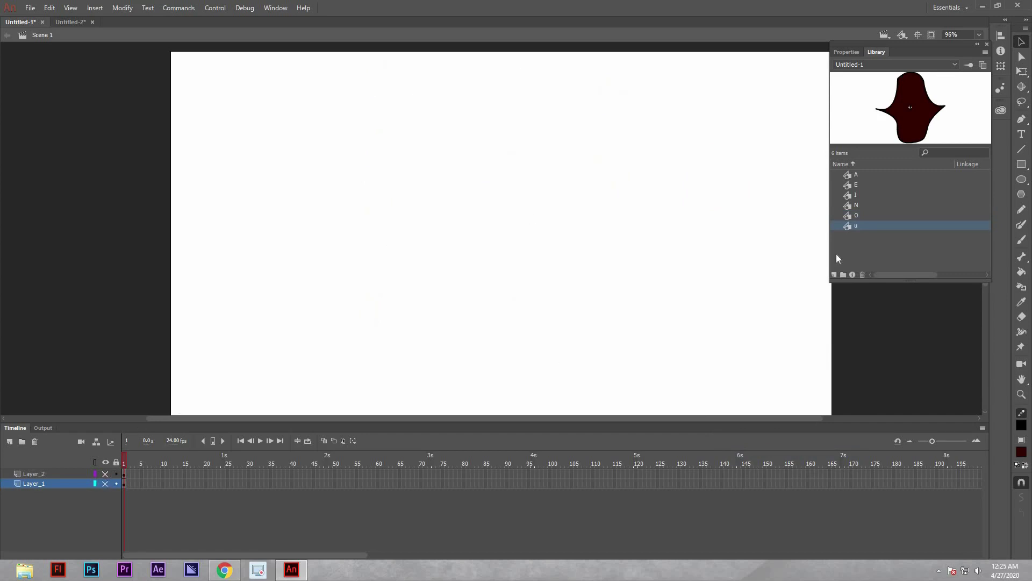
left_click(856, 214)
left_click(855, 195)
left_click(855, 184)
left_click(856, 175)
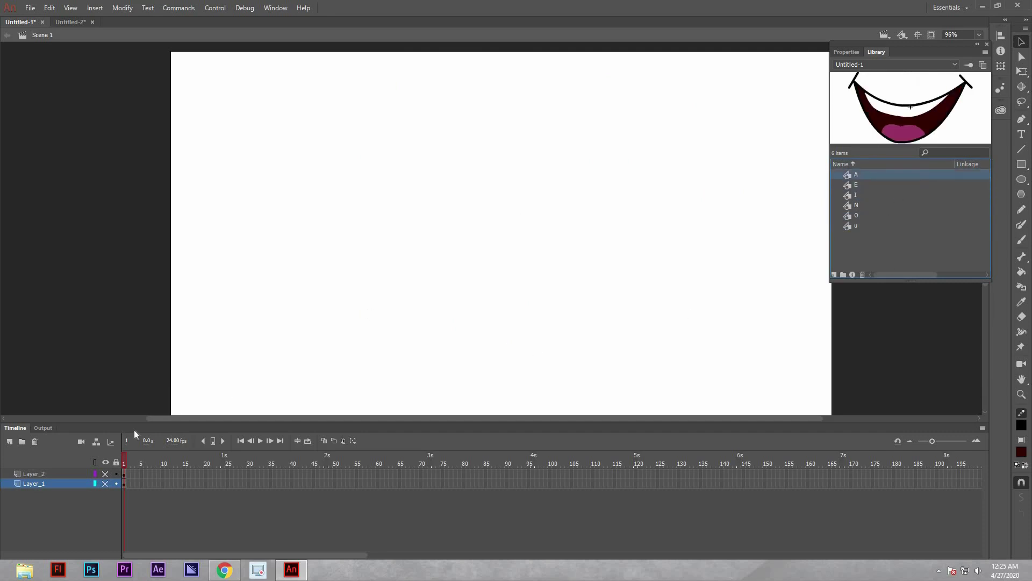
- Show Layer_2, move the character's head to the middle of the stage and enlarge it to about twice its size
left_click(105, 473)
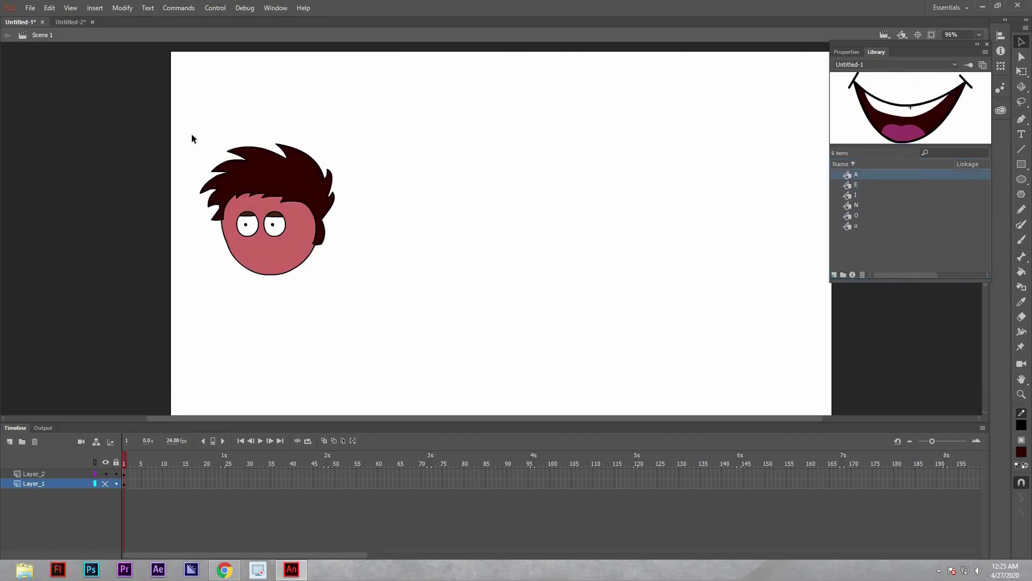
left_click(59, 474)
left_click_drag(371, 260, 592, 250)
left_click(1022, 72)
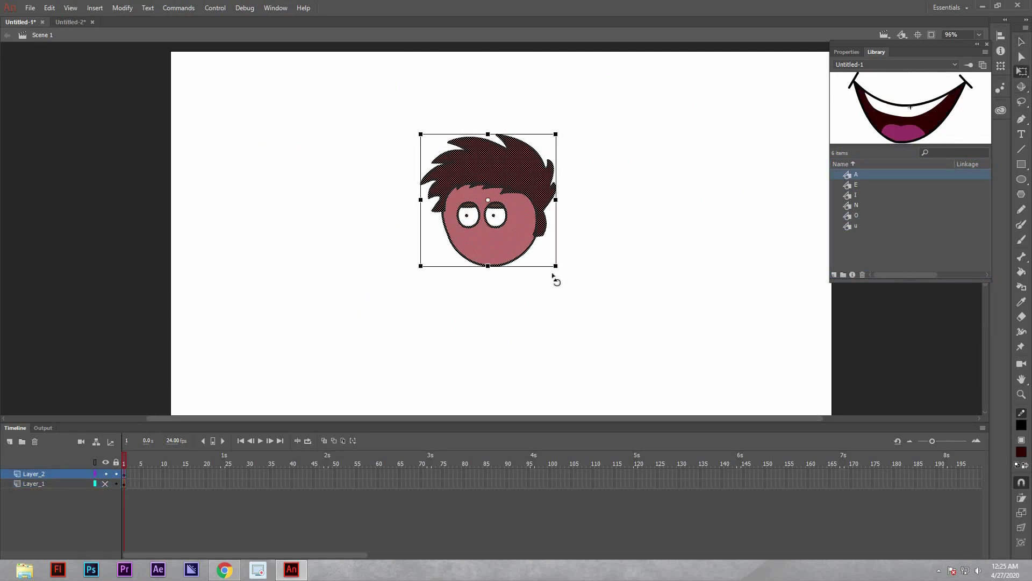
left_click_drag(574, 284, 632, 346)
left_click_drag(547, 273, 541, 286)
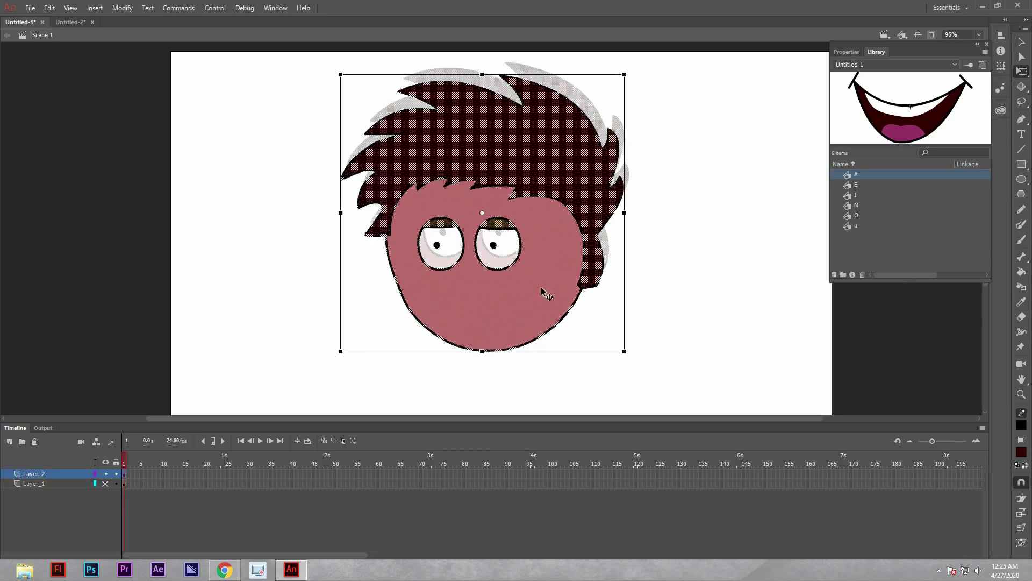
left_click(144, 239)
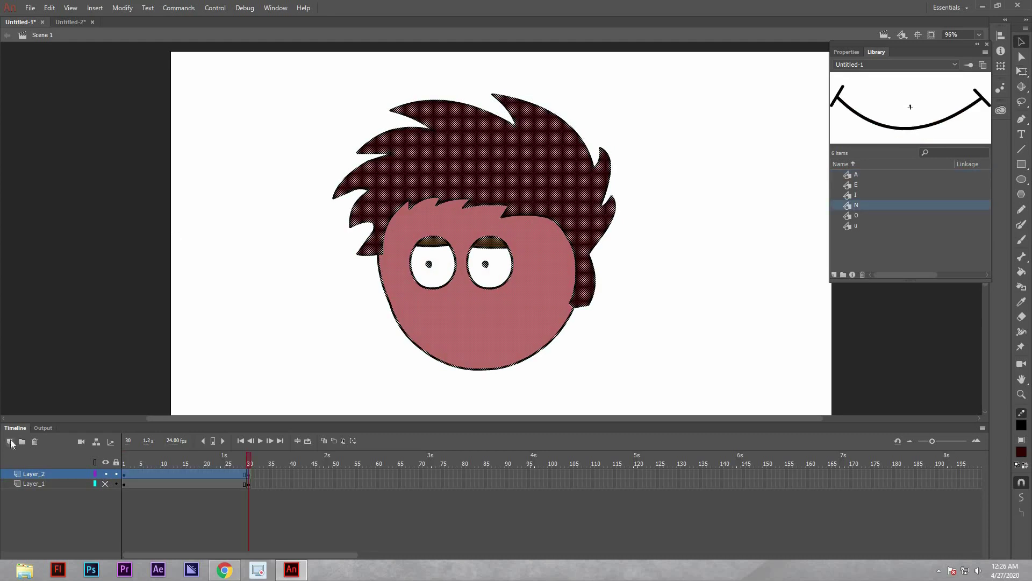
- Add a new layer above the head and place the N mouth symbol below the eyes at frame 1
left_click(10, 441)
left_click(124, 475)
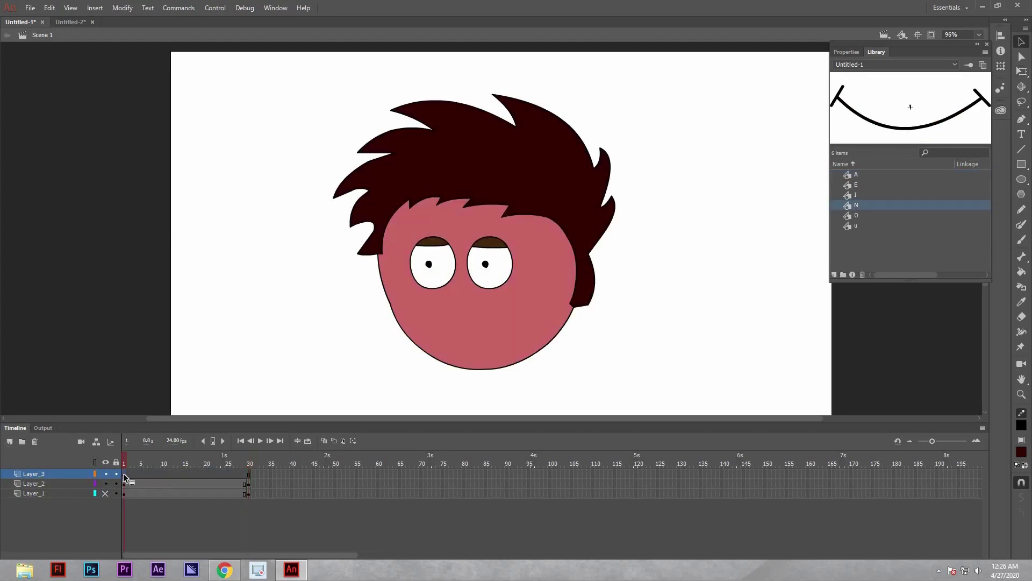
left_click_drag(907, 128, 462, 319)
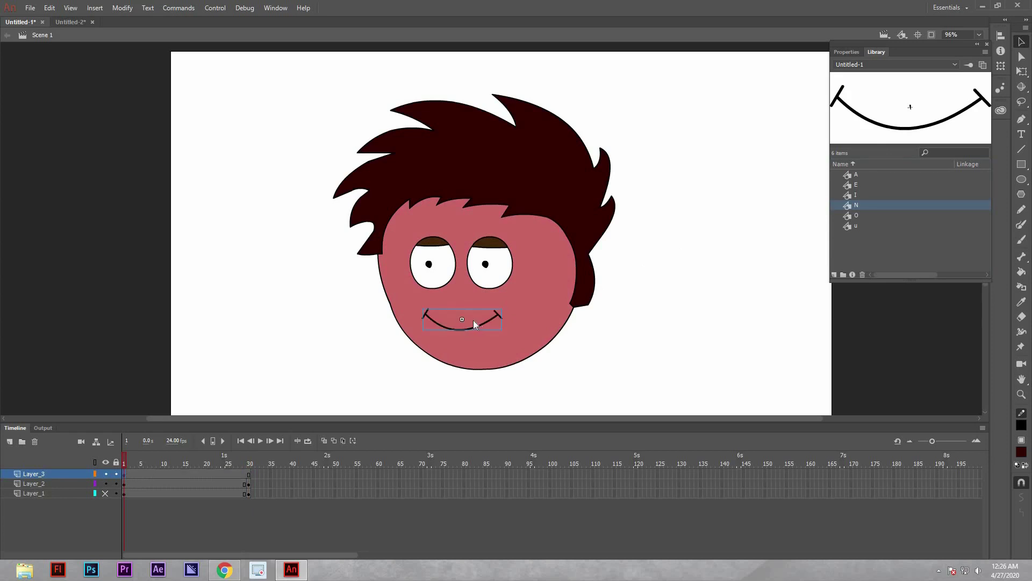
left_click_drag(476, 323, 482, 323)
- Insert a blank keyframe at frame 5 of Layer_3 and place the A mouth symbol on the face
left_click(141, 472)
right_click(142, 472)
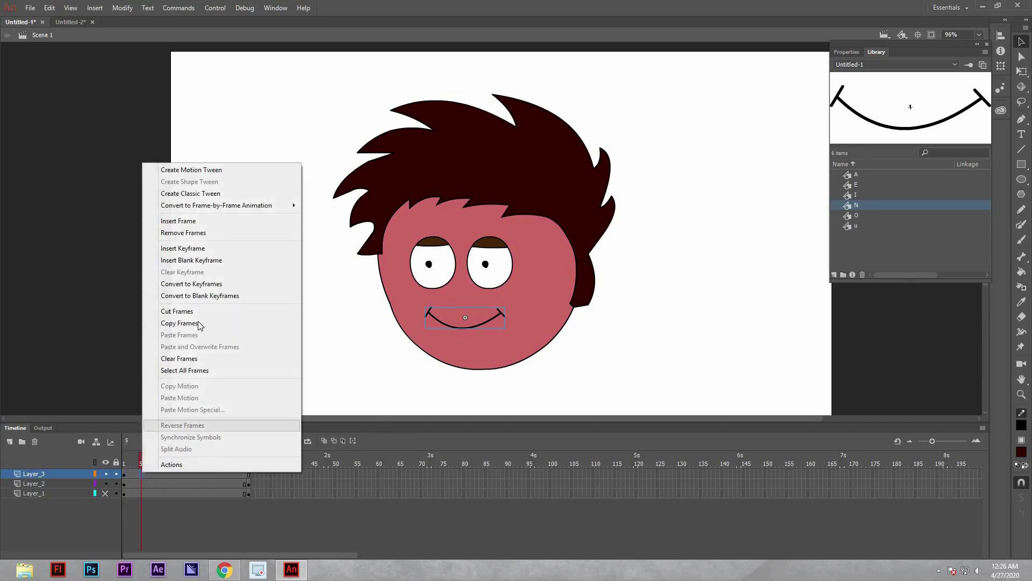
left_click(197, 260)
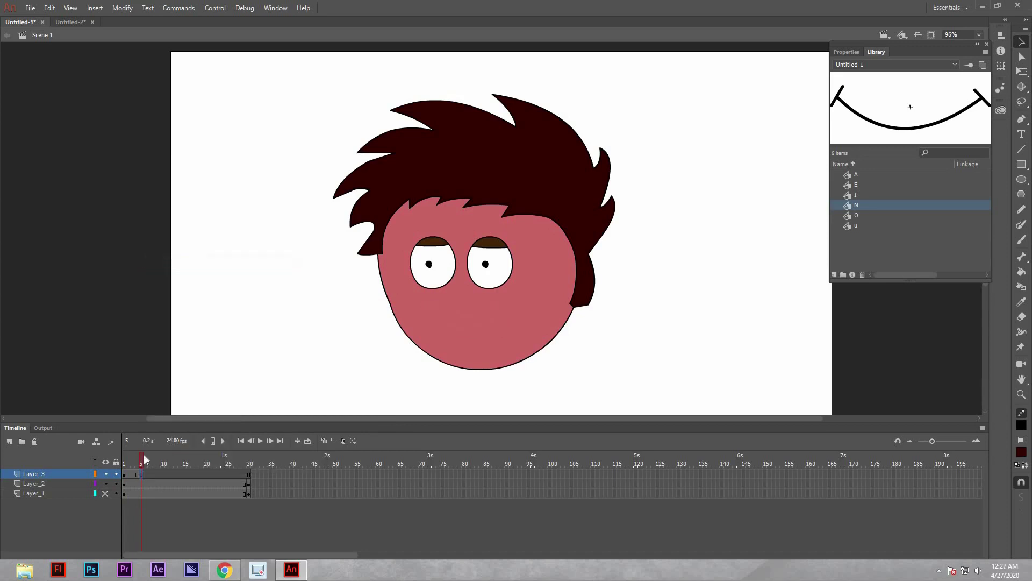
mouse_move(142, 461)
left_mouse_down()
mouse_move(129, 462)
mouse_move(144, 461)
left_mouse_up()
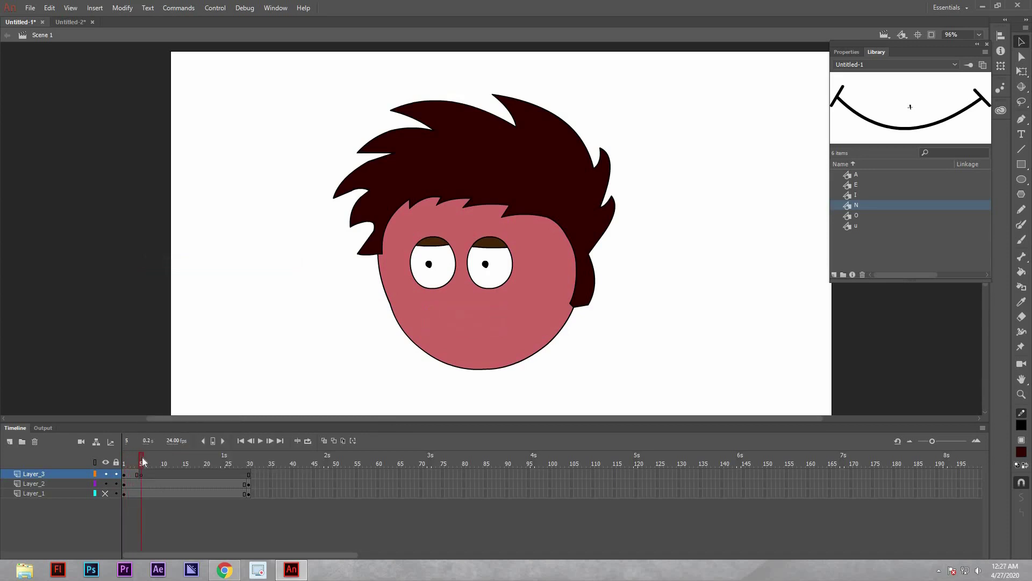
left_click(886, 175)
left_click_drag(906, 122, 464, 321)
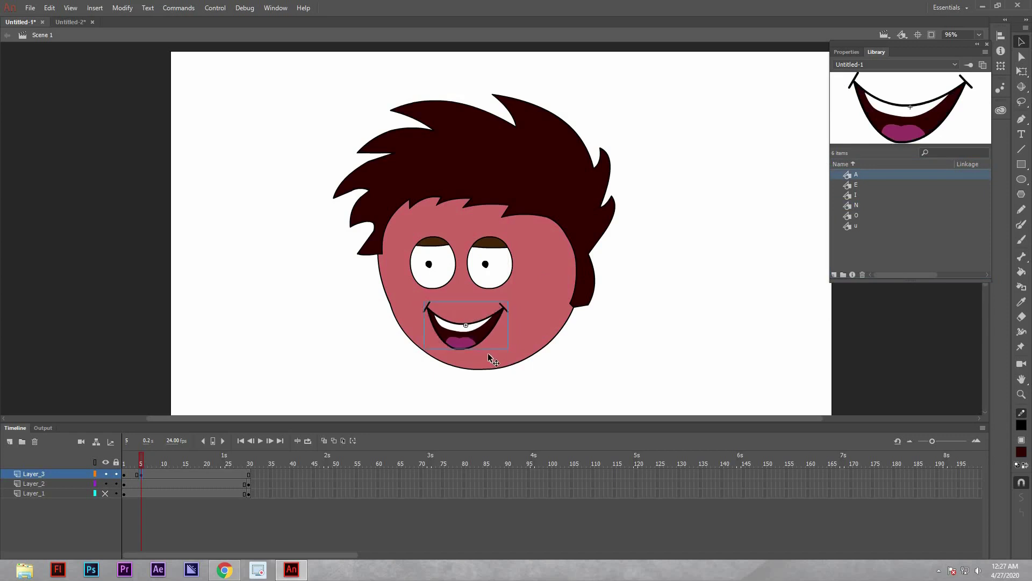
- Insert a blank keyframe at frame 10 of Layer_3, place the E mouth symbol on the face and nudge it slightly left
mouse_move(142, 462)
left_mouse_down()
mouse_move(128, 463)
mouse_move(148, 466)
left_mouse_up()
right_click(164, 475)
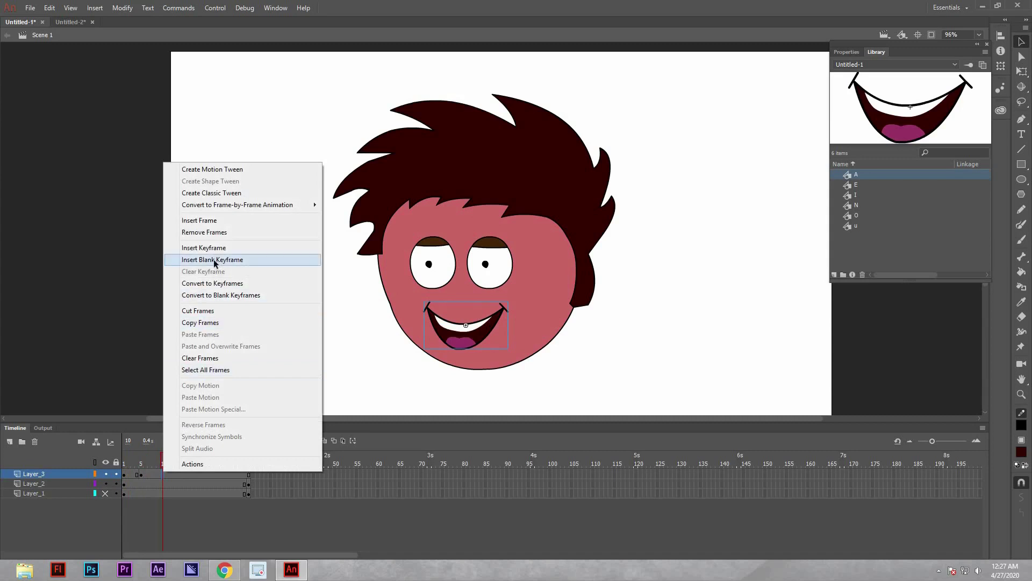
left_click(214, 261)
left_click(860, 185)
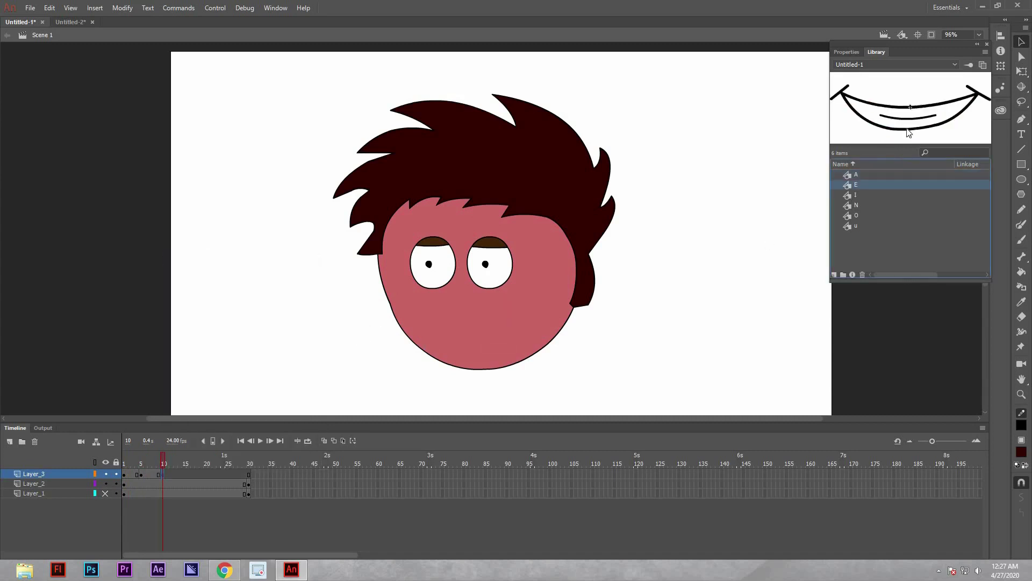
left_click_drag(908, 123, 469, 323)
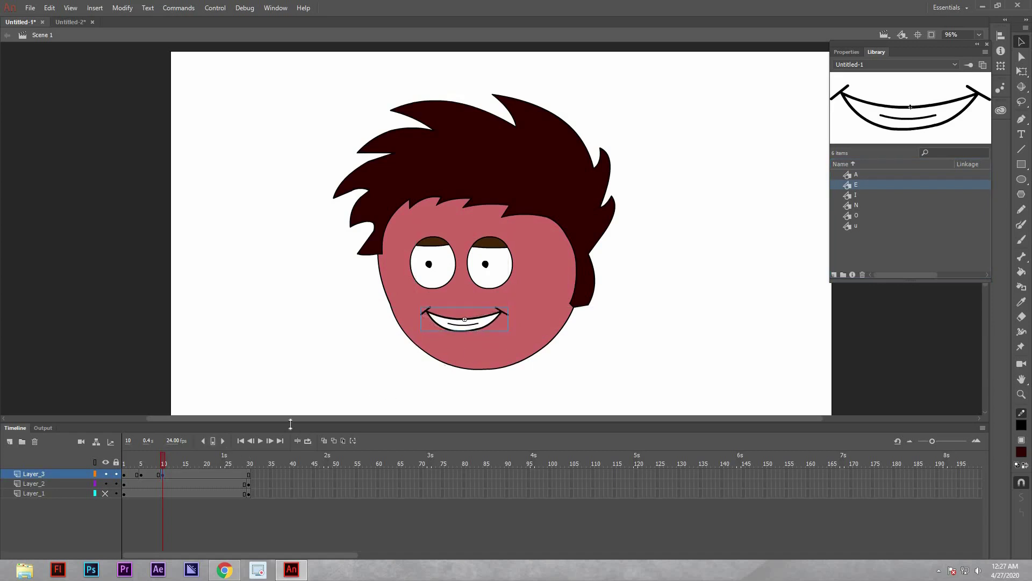
key("shift+Left")
- Insert a blank keyframe at frame 15 of Layer_3 and place the I mouth symbol on the face
mouse_move(165, 460)
left_mouse_down()
mouse_move(131, 462)
mouse_move(185, 466)
left_mouse_up()
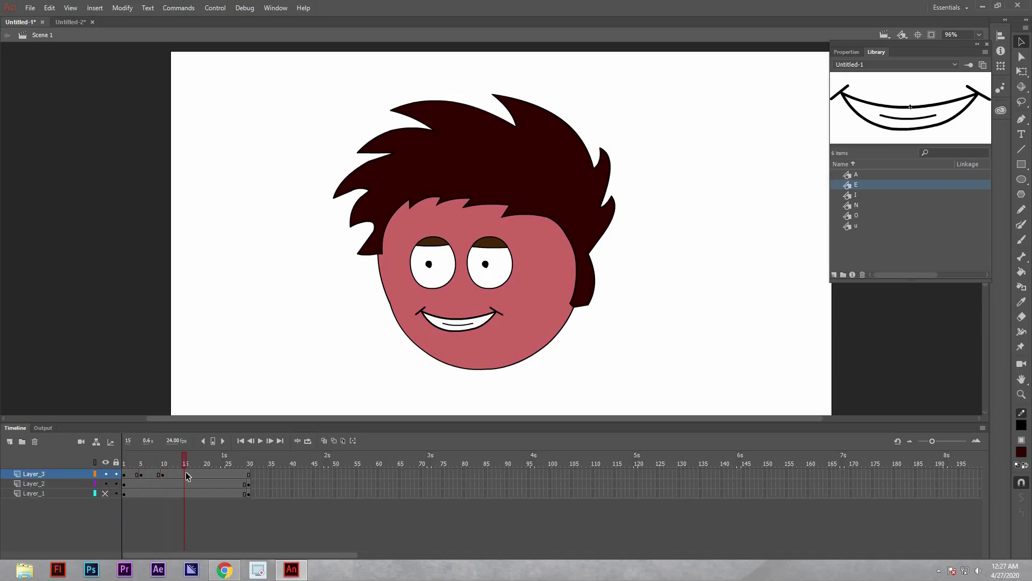
right_click(187, 476)
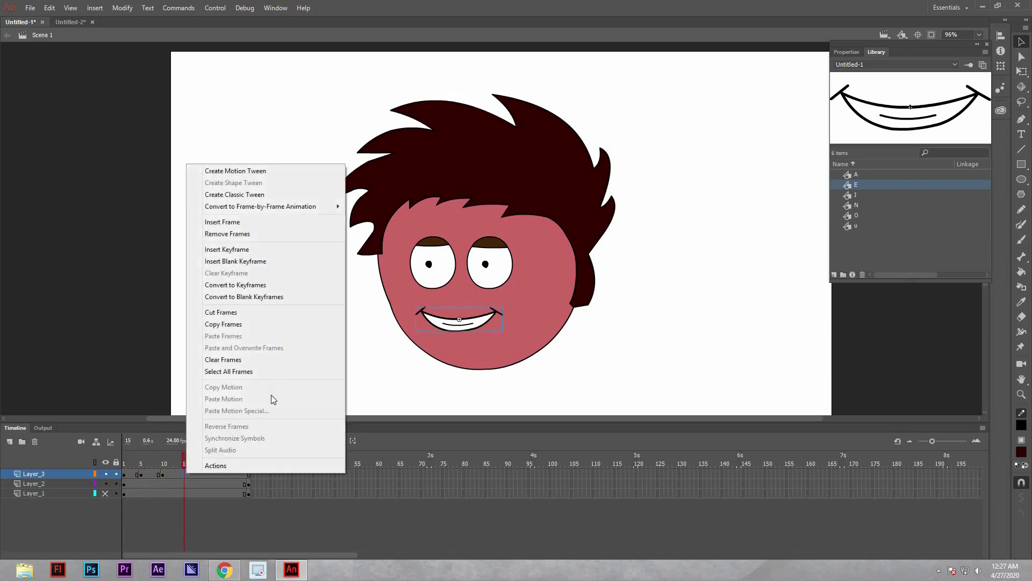
left_click(245, 261)
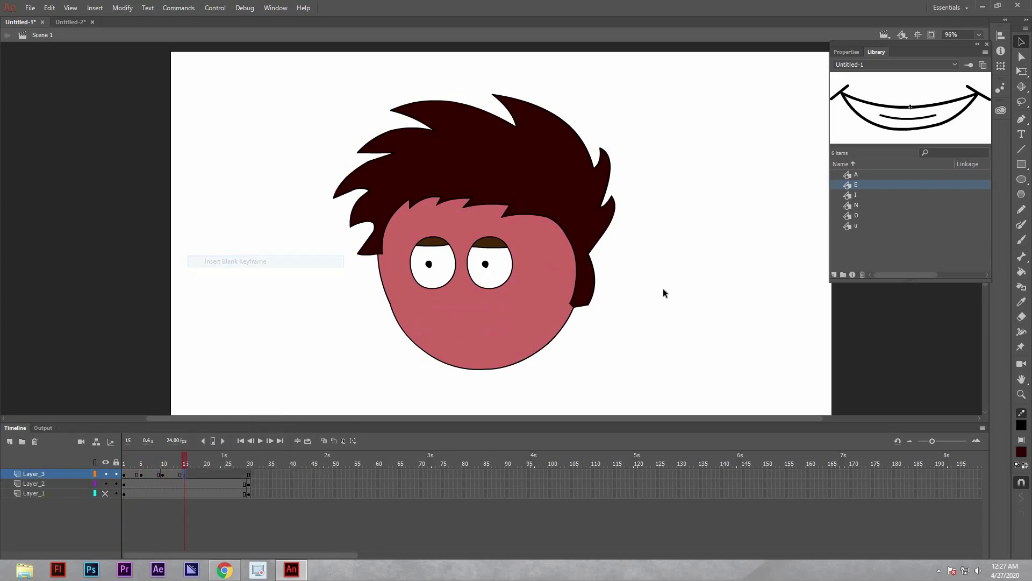
left_click(854, 195)
left_click_drag(904, 125, 468, 324)
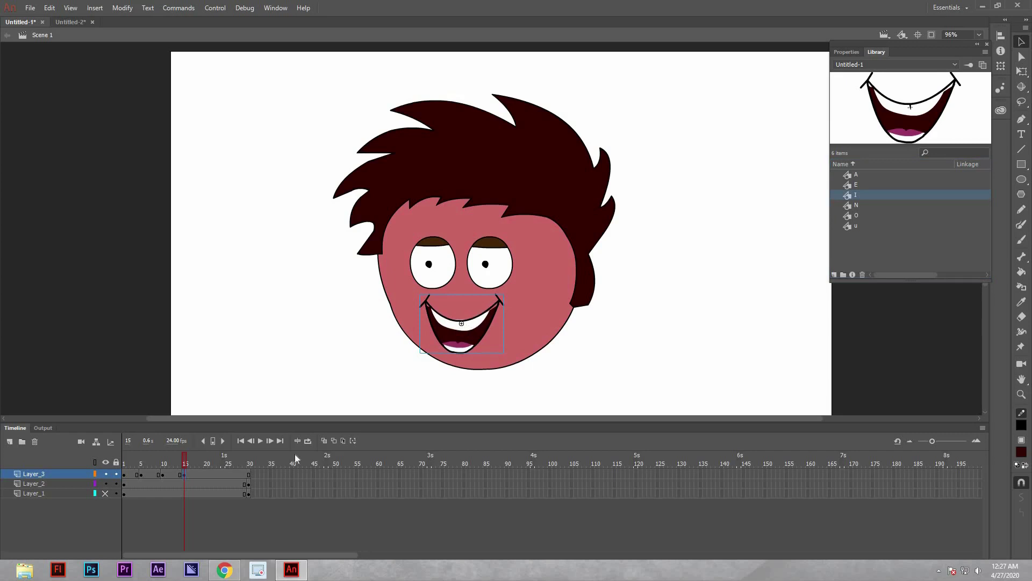
- Insert a blank keyframe at frame 20 of Layer_3, place the O mouth symbol on the face and shift it slightly down
mouse_move(184, 462)
left_mouse_down()
mouse_move(130, 463)
mouse_move(184, 464)
left_mouse_up()
left_click(207, 475)
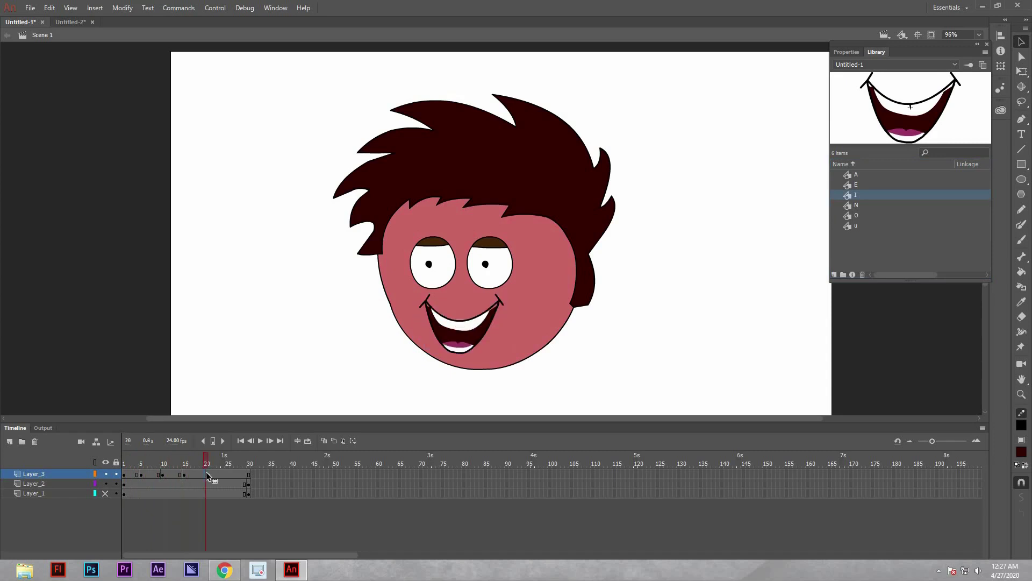
right_click(207, 475)
left_click(250, 261)
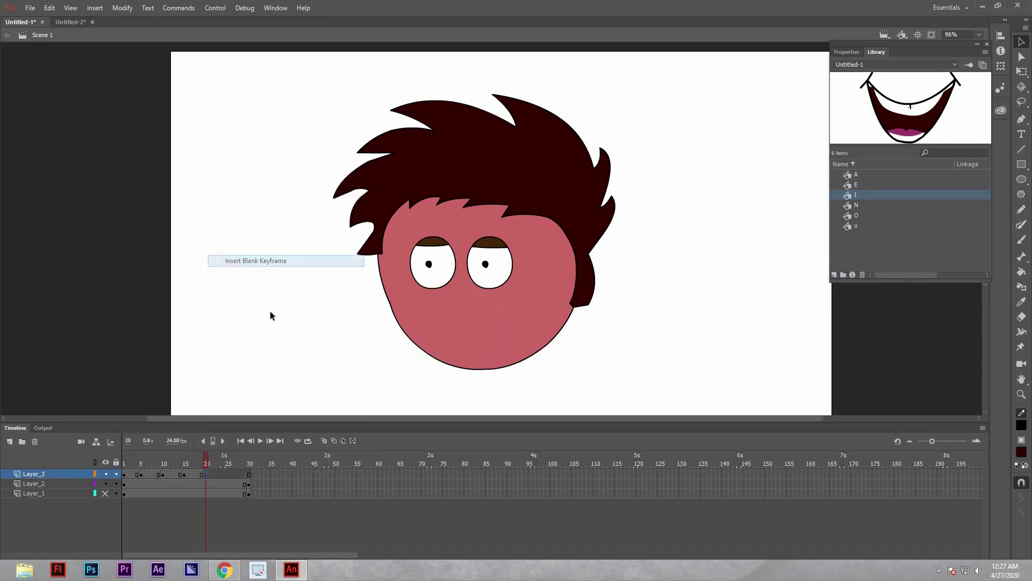
left_click(864, 214)
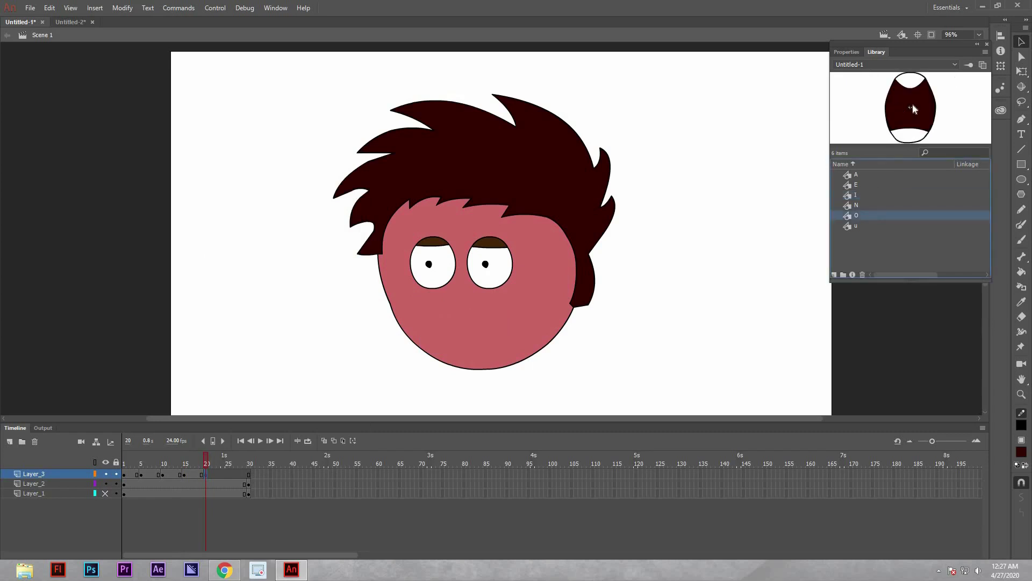
left_click_drag(915, 110, 457, 322)
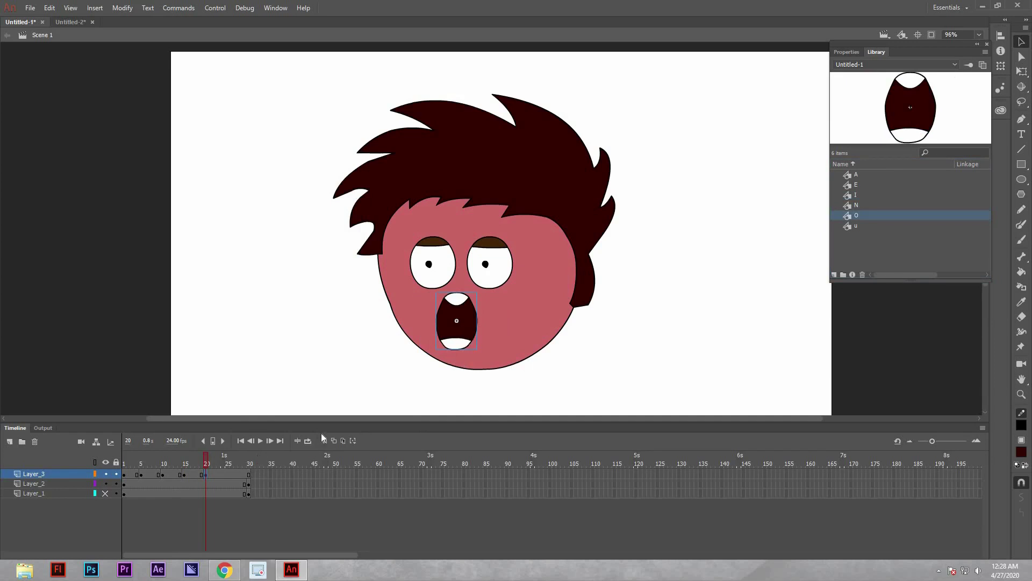
left_click_drag(458, 334, 458, 337)
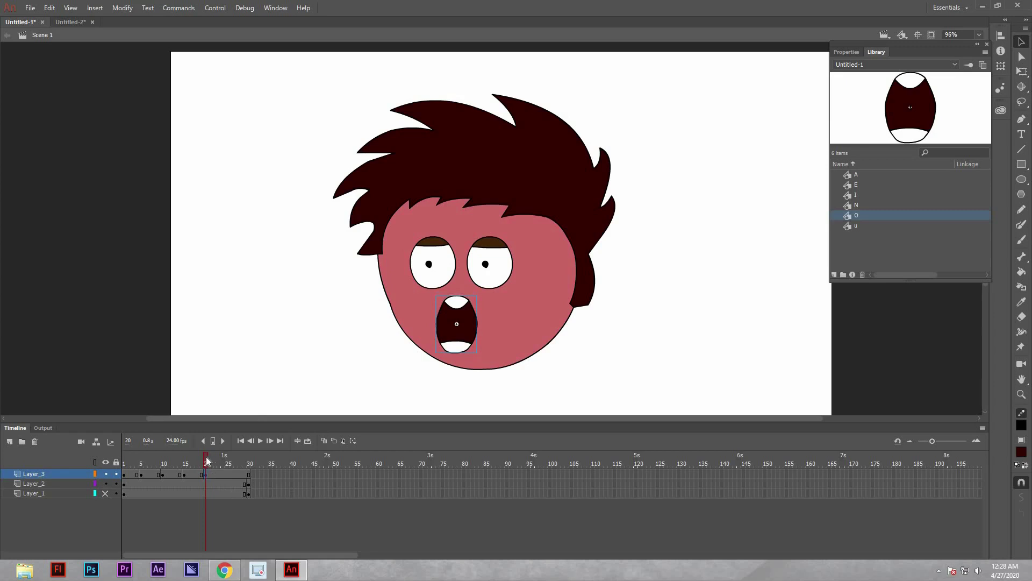
- Insert a blank keyframe at frame 25 of Layer_3 and place the u mouth symbol on the face
left_click_drag(207, 459, 226, 474)
right_click(227, 474)
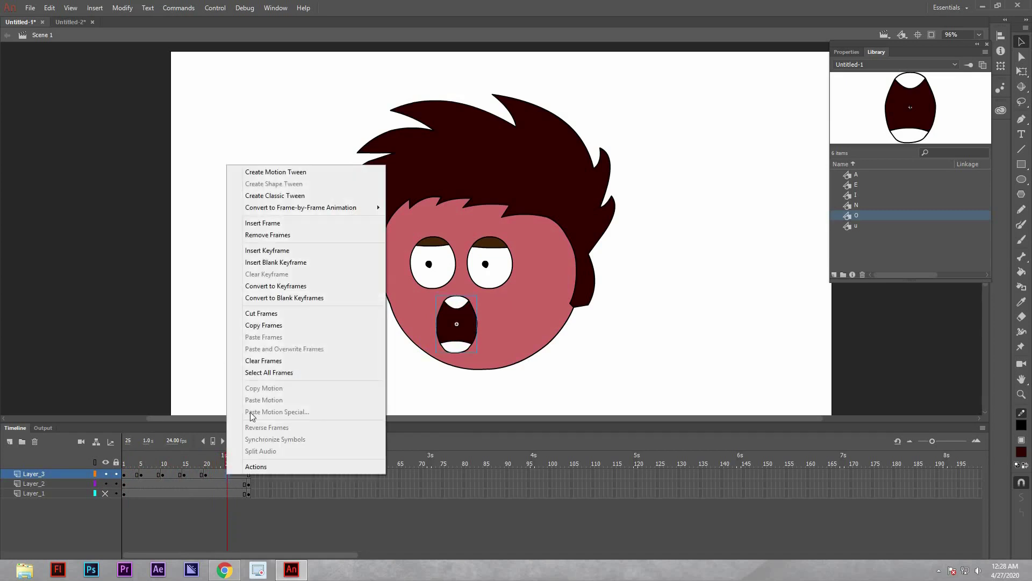
left_click(284, 262)
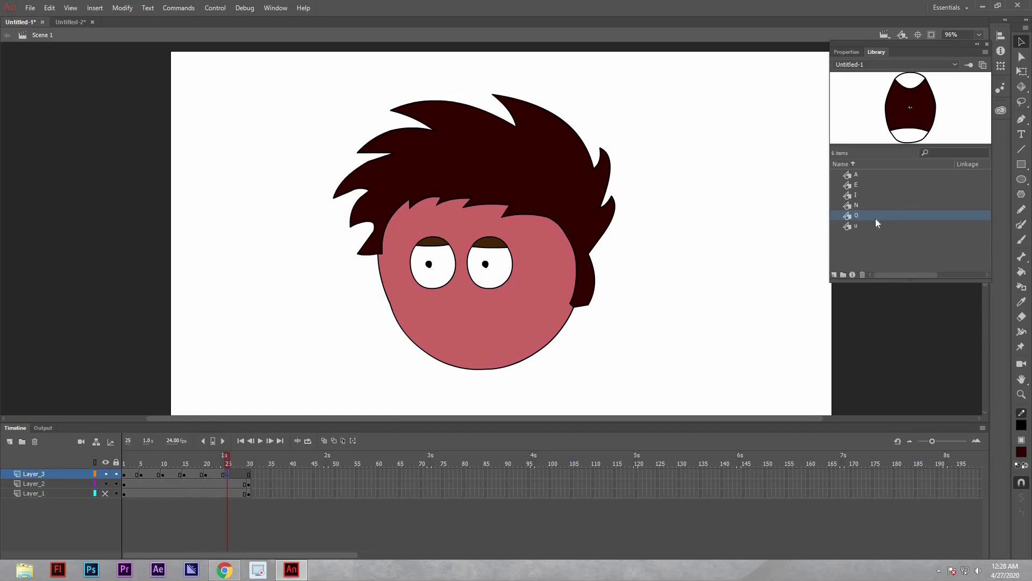
left_click_drag(873, 230, 464, 326)
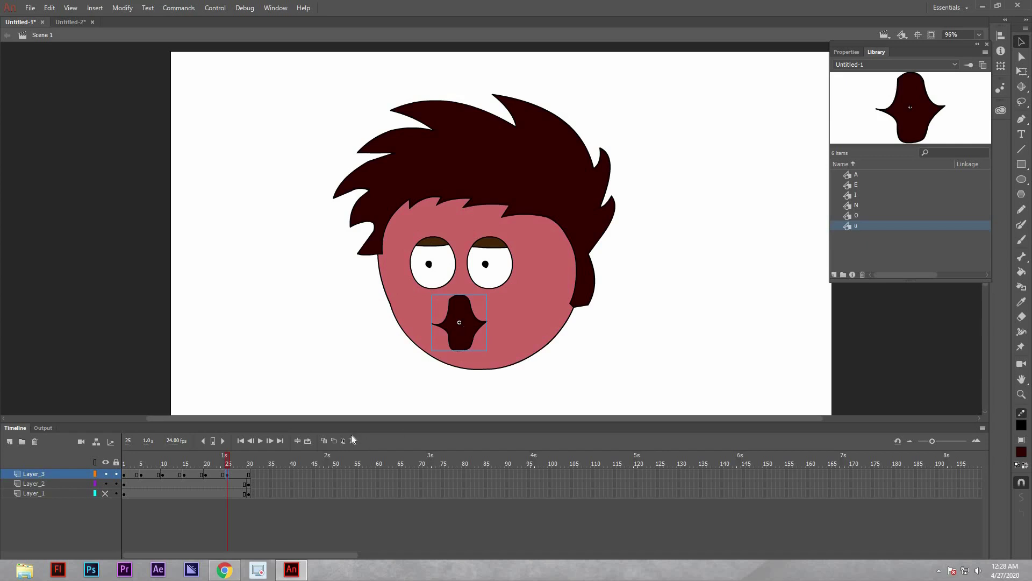
- Insert a blank keyframe at frame 30 of Layer_3 and position the N mouth symbol below the eyes
left_click(248, 476)
right_click(248, 476)
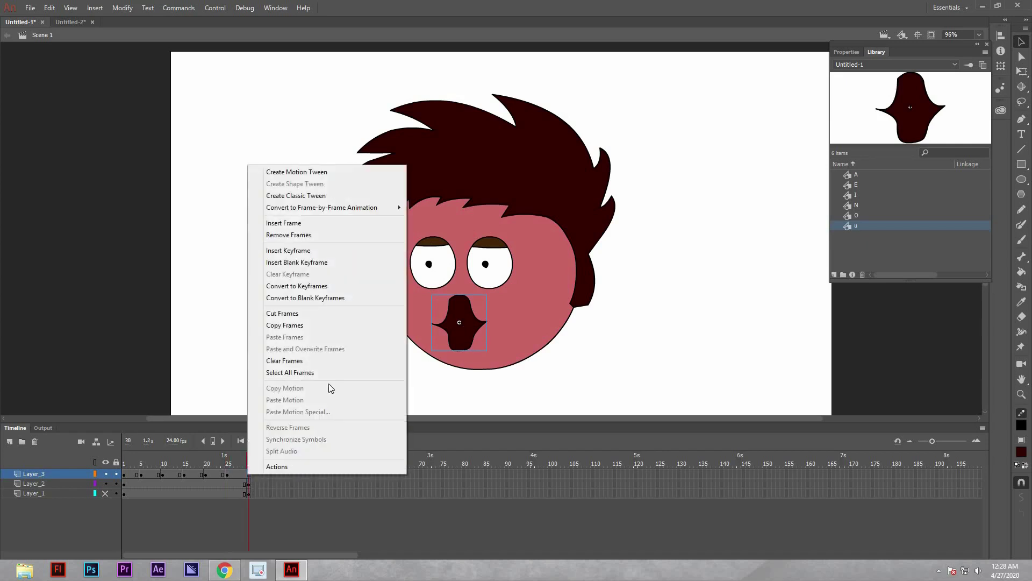
left_click(312, 262)
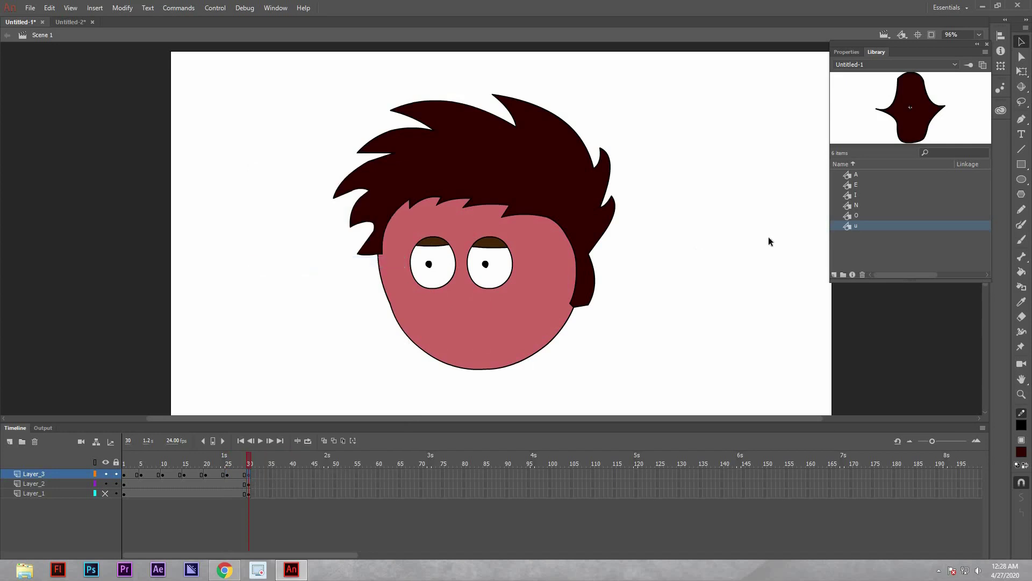
left_click(858, 204)
left_click_drag(899, 133, 551, 284)
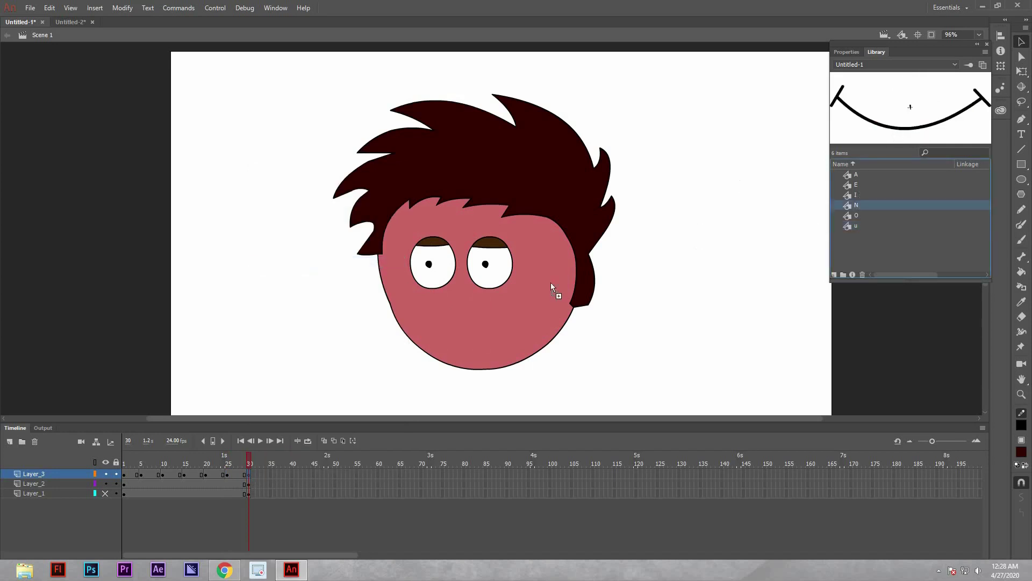
left_click_drag(452, 325, 467, 333)
left_click_drag(468, 335, 470, 335)
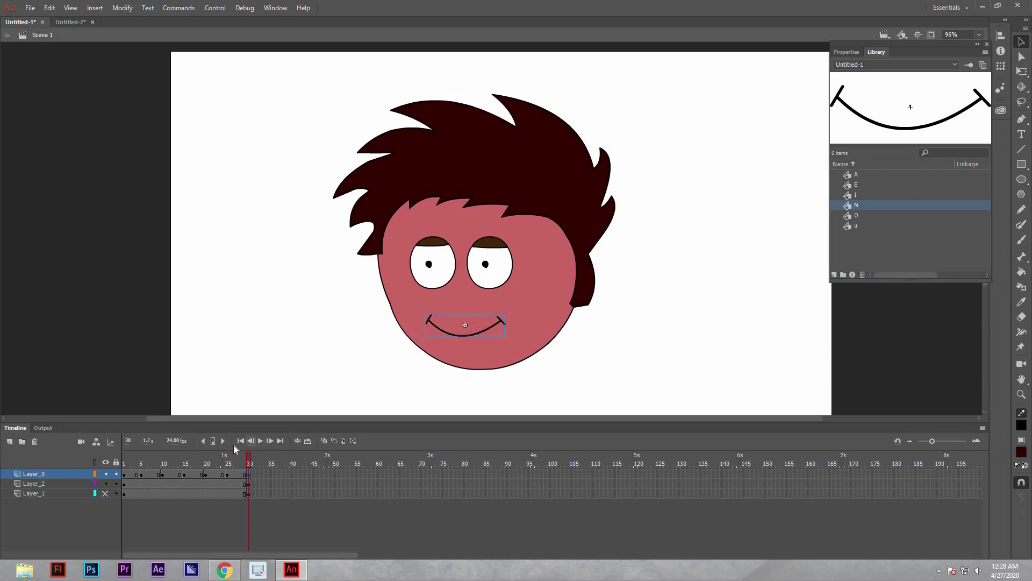
- Play the lip-sync animation and scrub back through the frames to check the mouth changes
left_click(260, 441)
left_click_drag(248, 460, 146, 462)
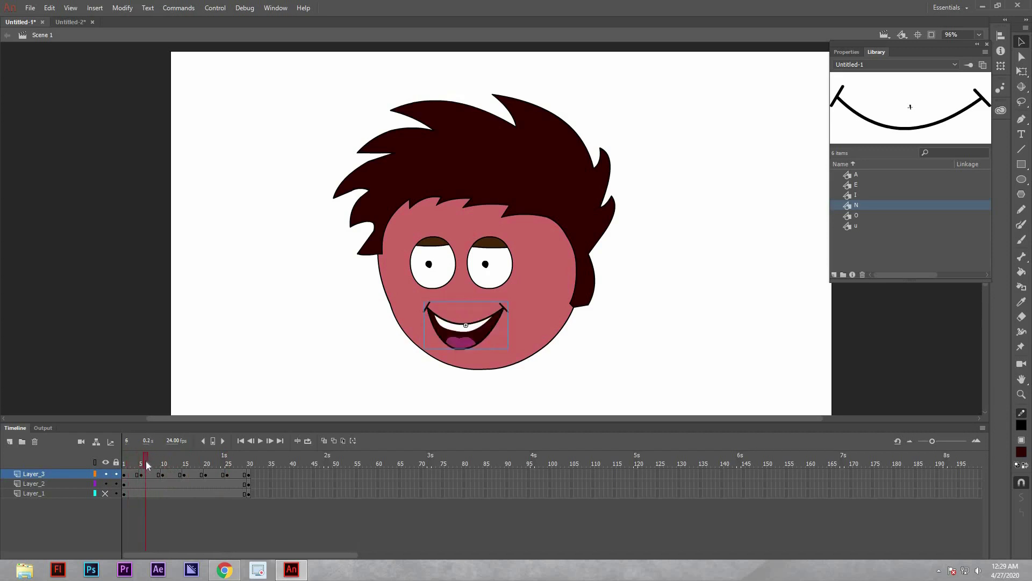